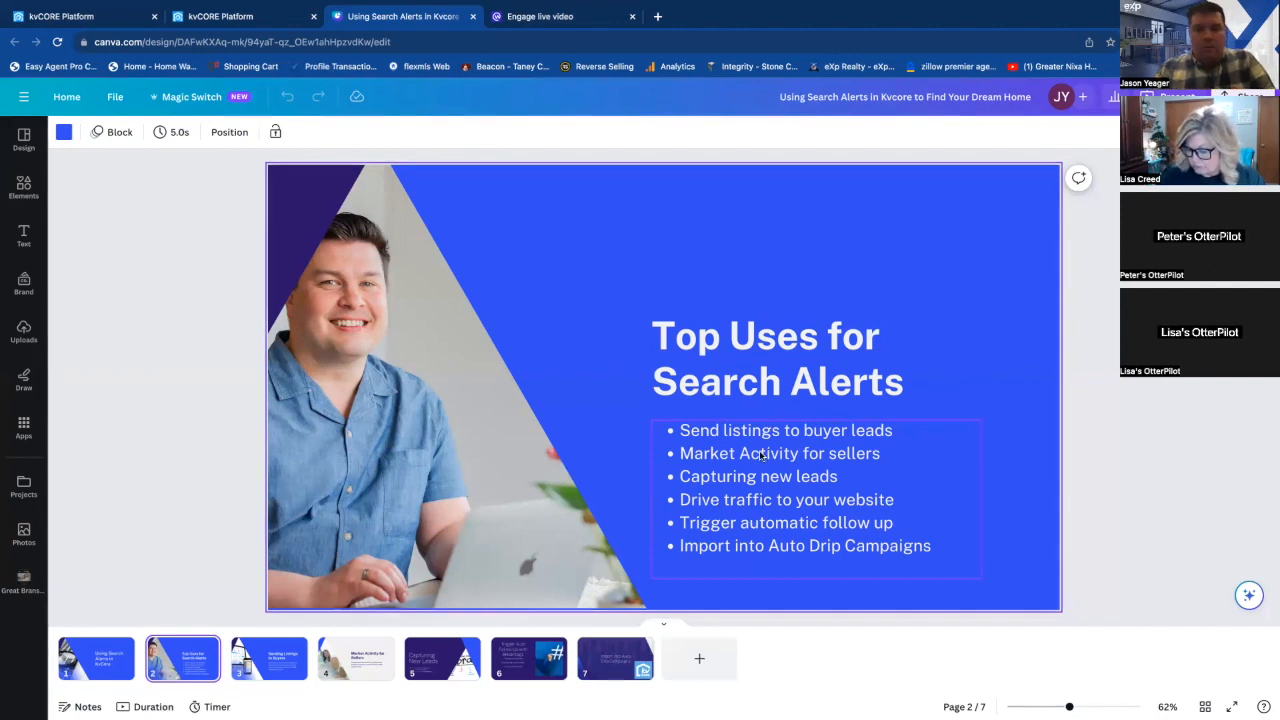
Show the Sending Listings to Buyers slide, and switch to the test contact's record in kvCORE.
click(283, 661)
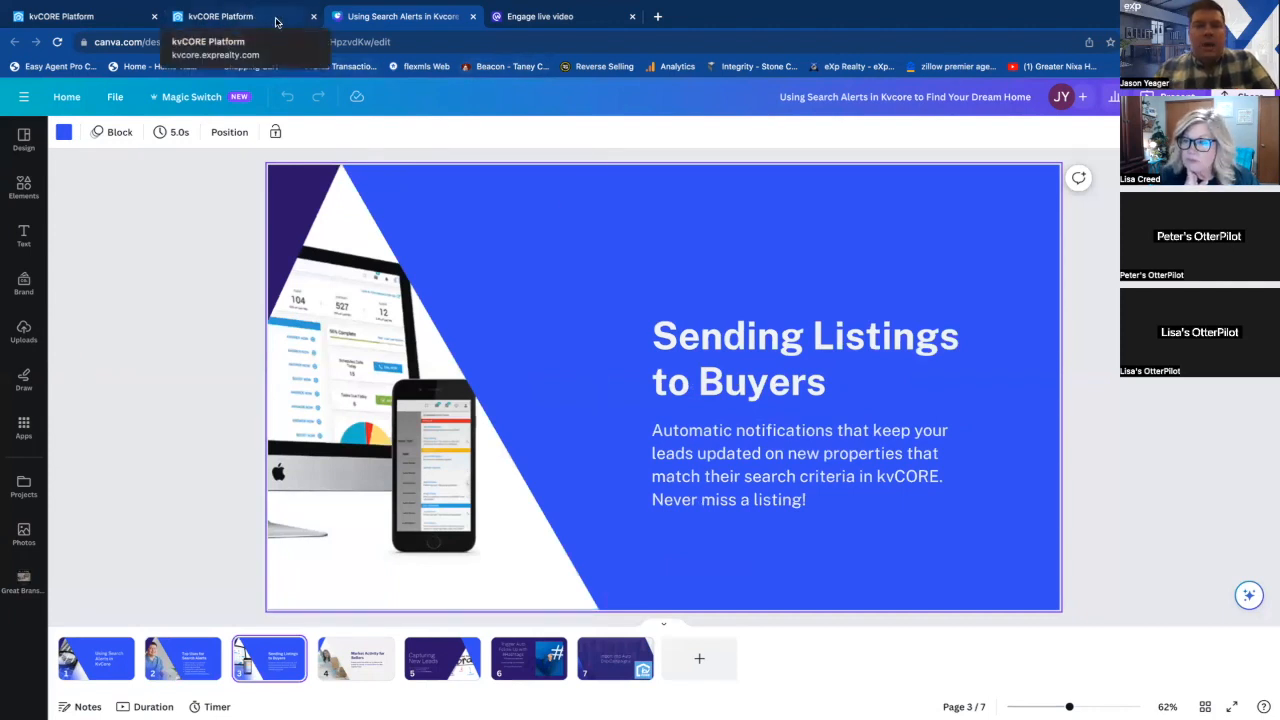
click(222, 16)
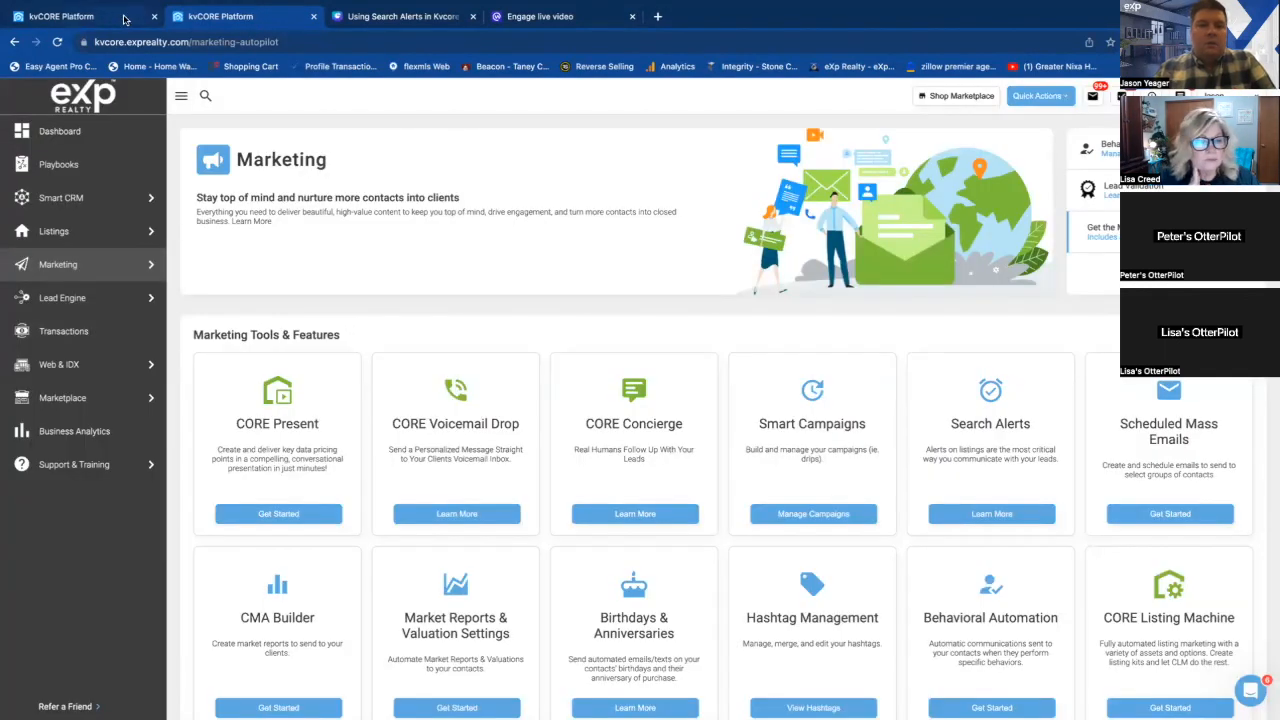
click(66, 17)
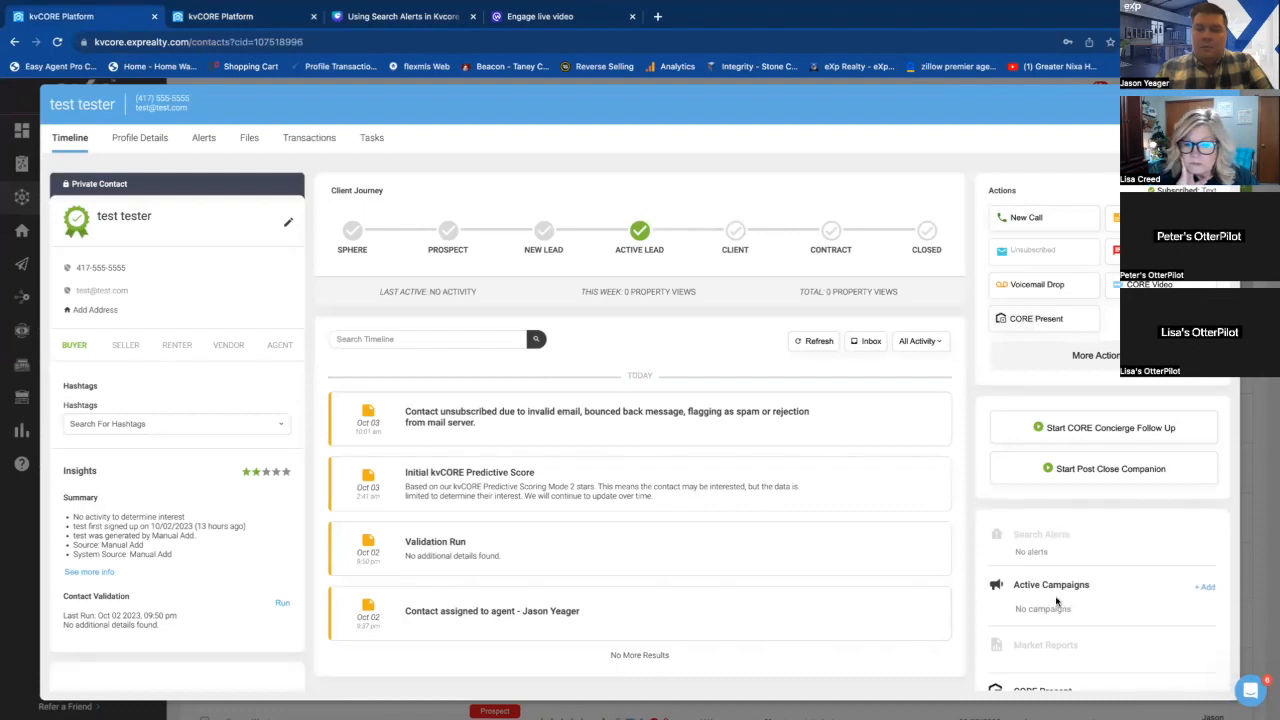
Rerun the validation for the test contact and subscribe the contact to emails, including listing alerts.
scroll(1066, 597, down, 1)
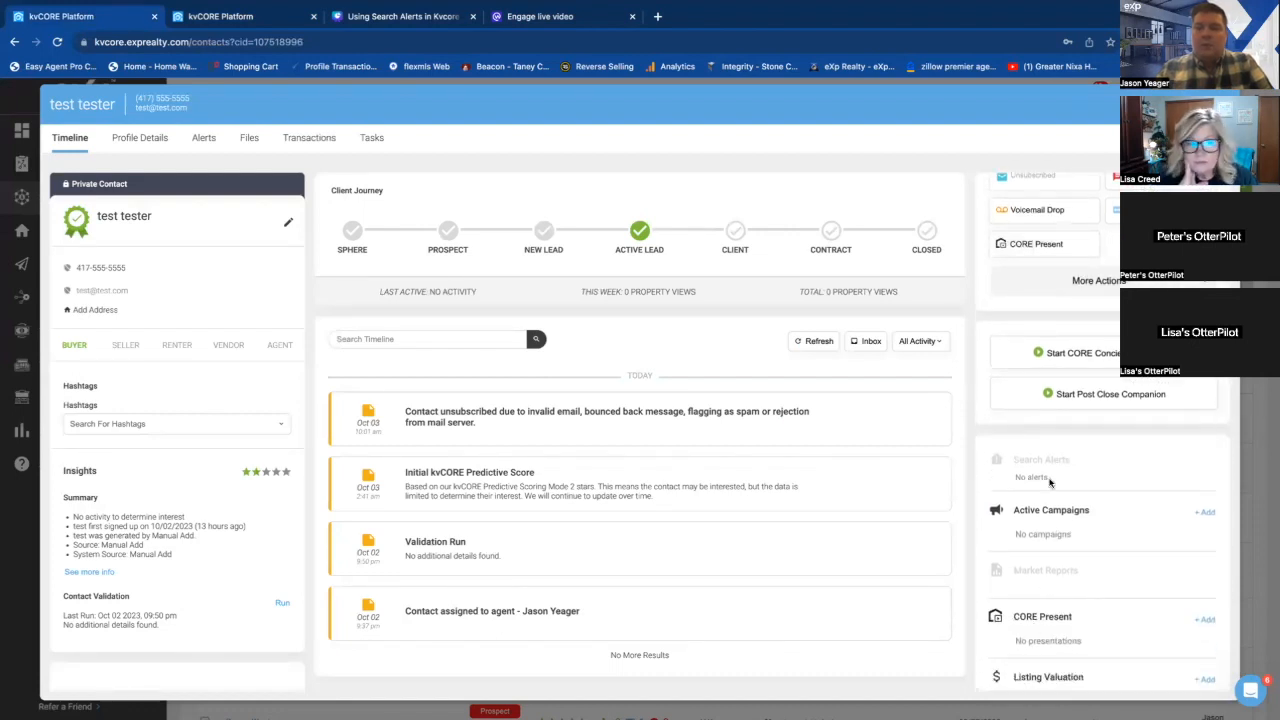
mouse_move(1034, 462)
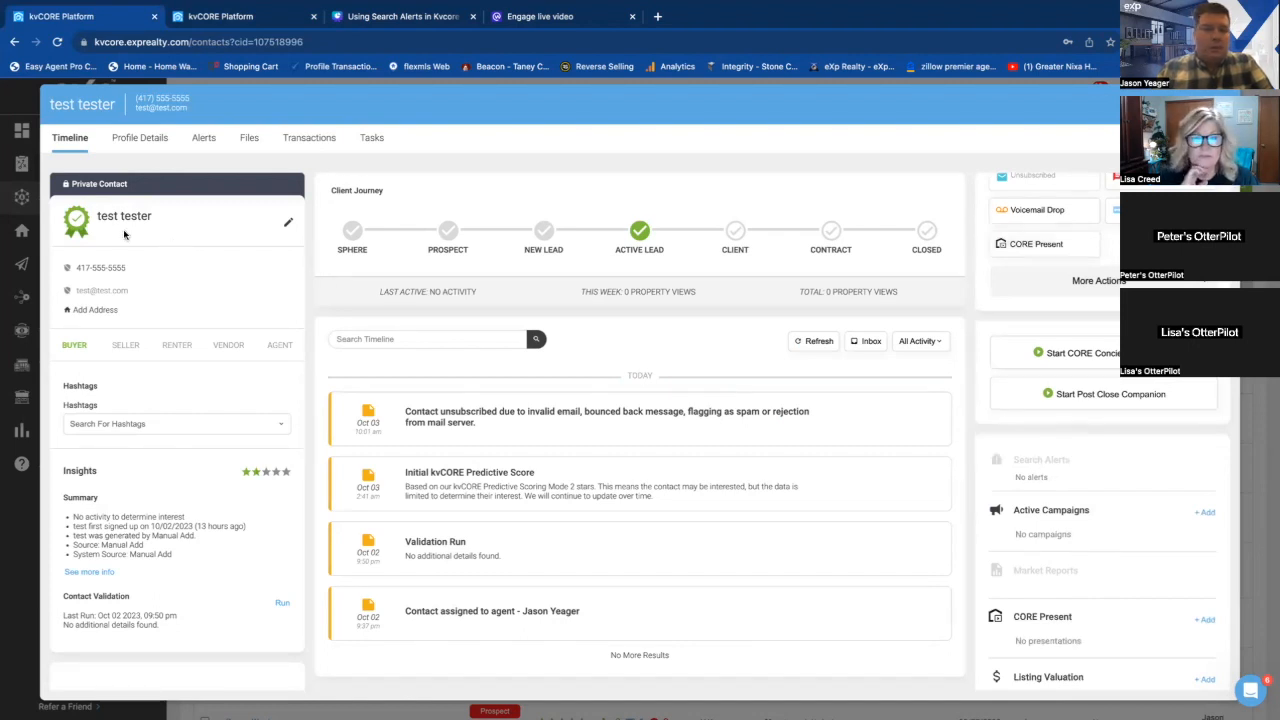
click(76, 220)
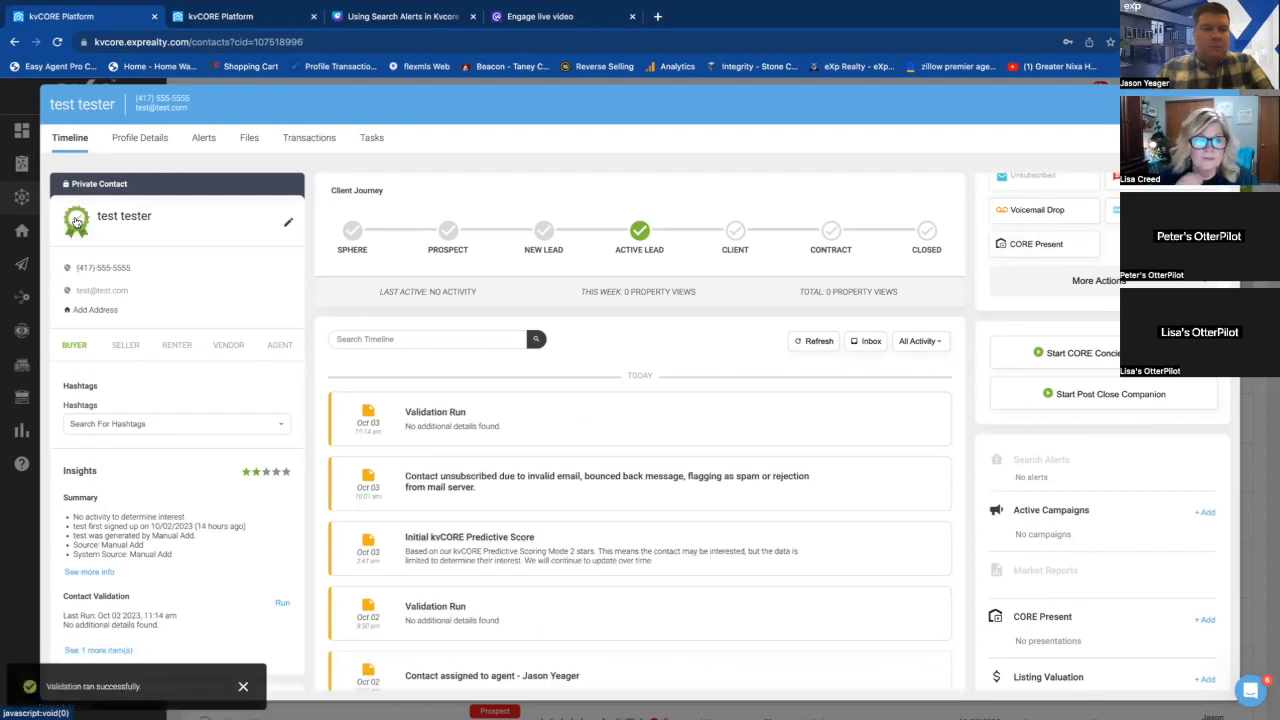
click(1051, 285)
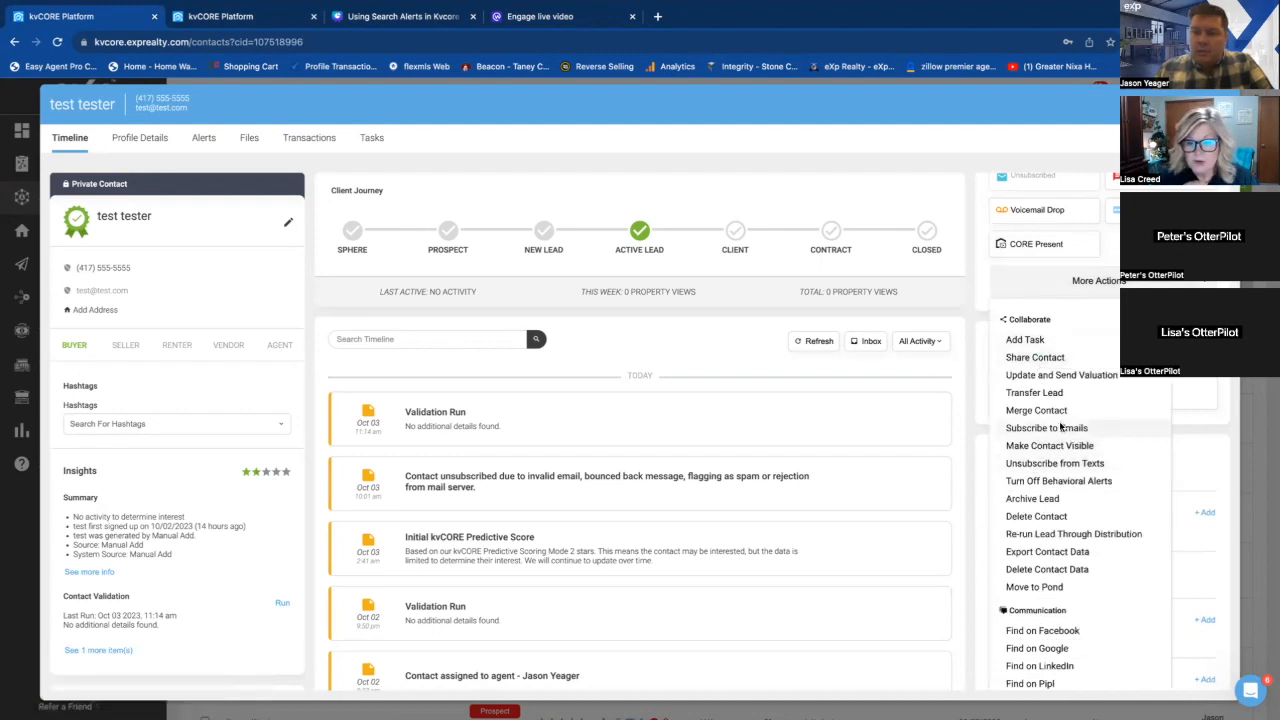
click(1060, 427)
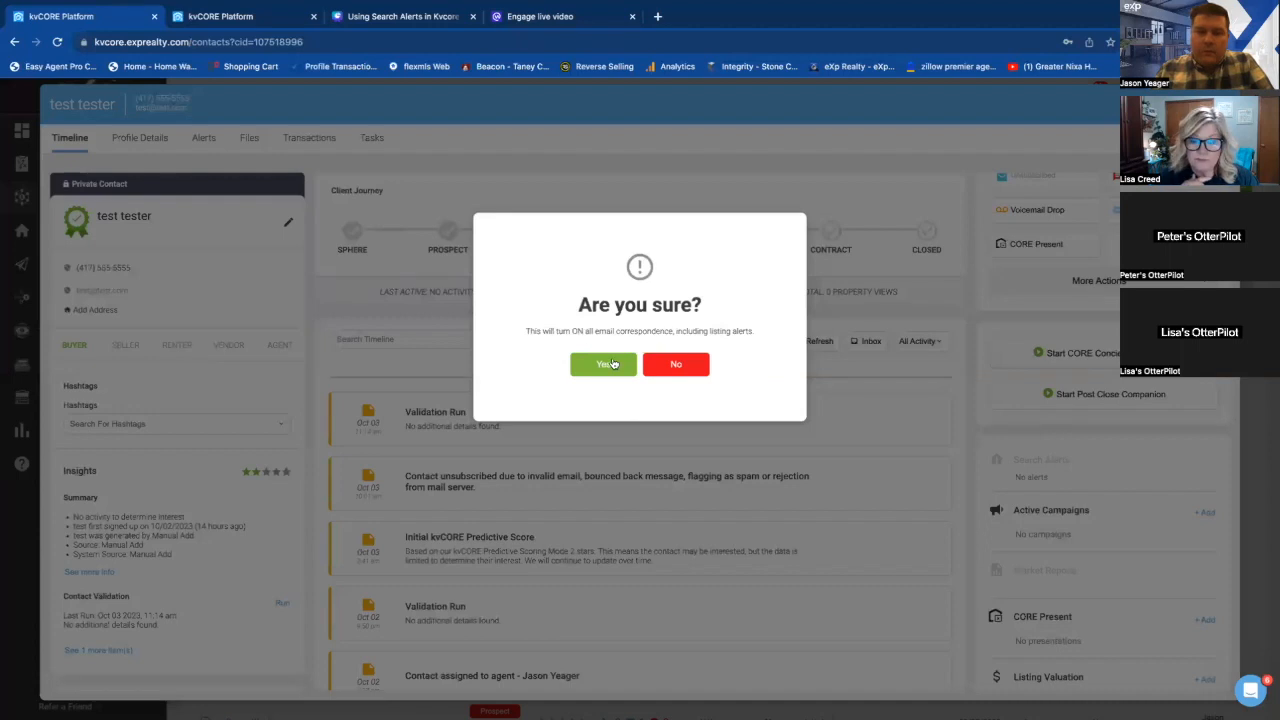
click(608, 363)
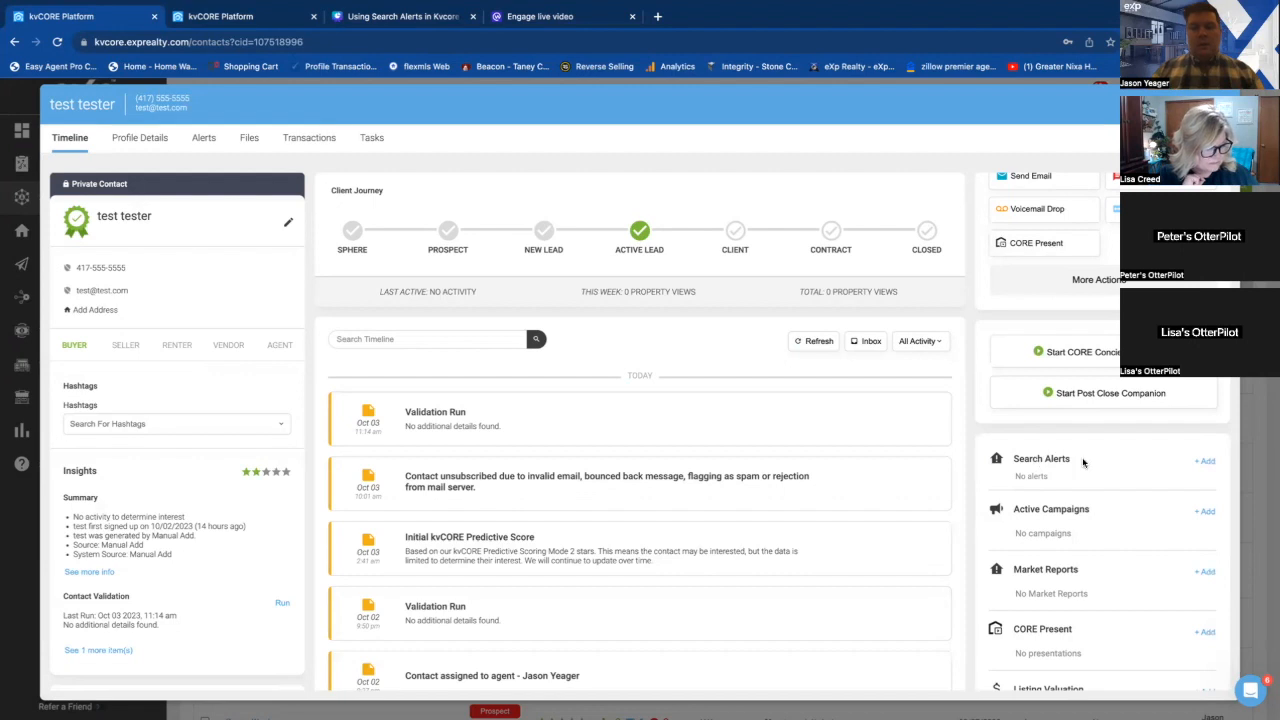
click(1206, 463)
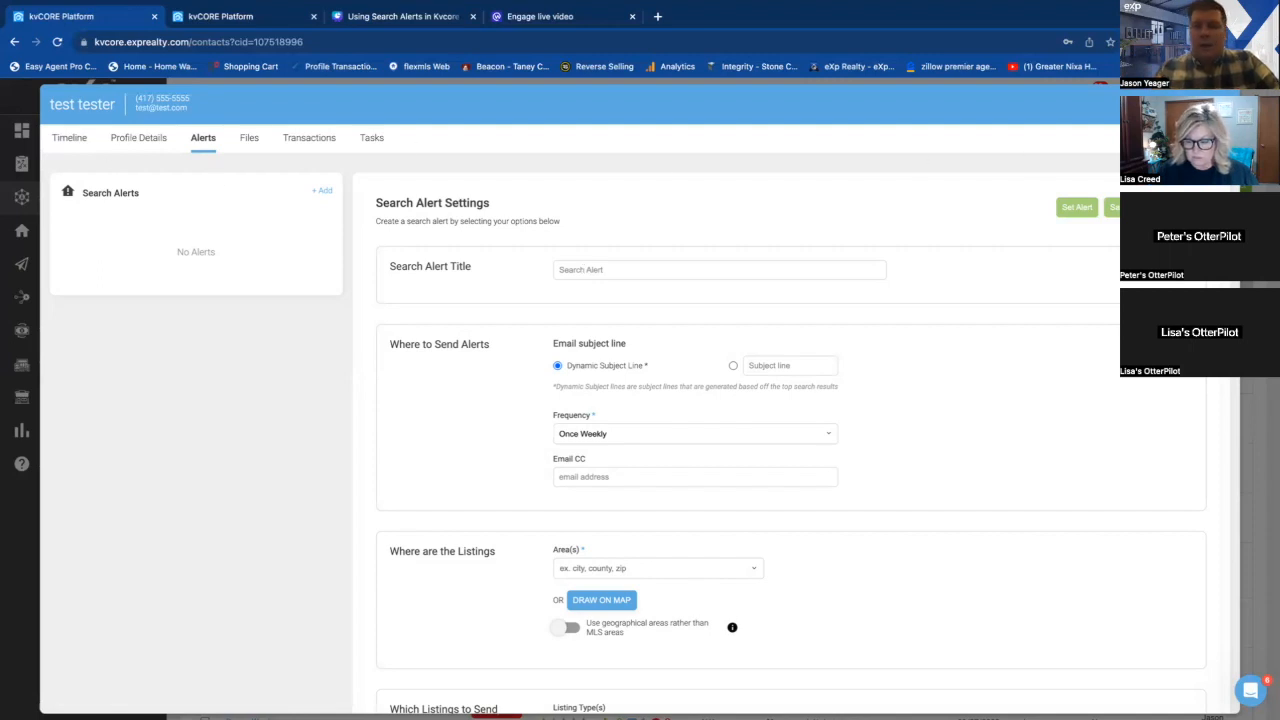
click(1221, 104)
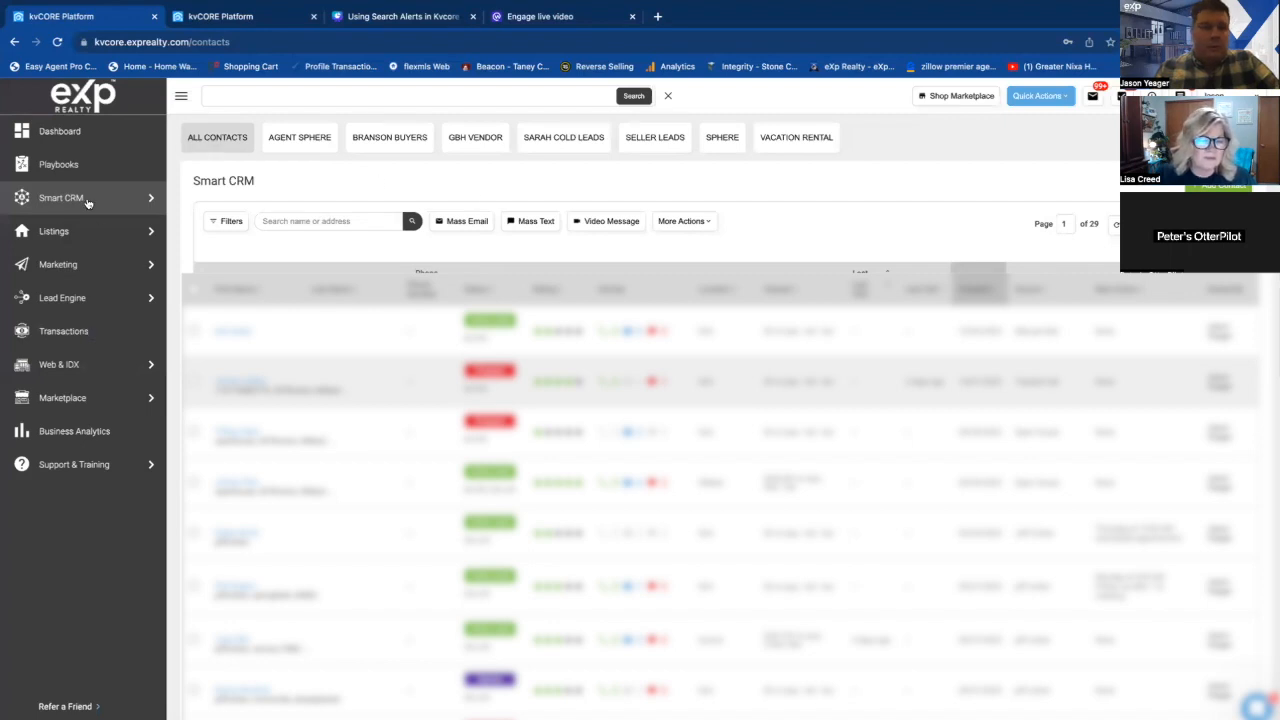
mouse_move(90, 202)
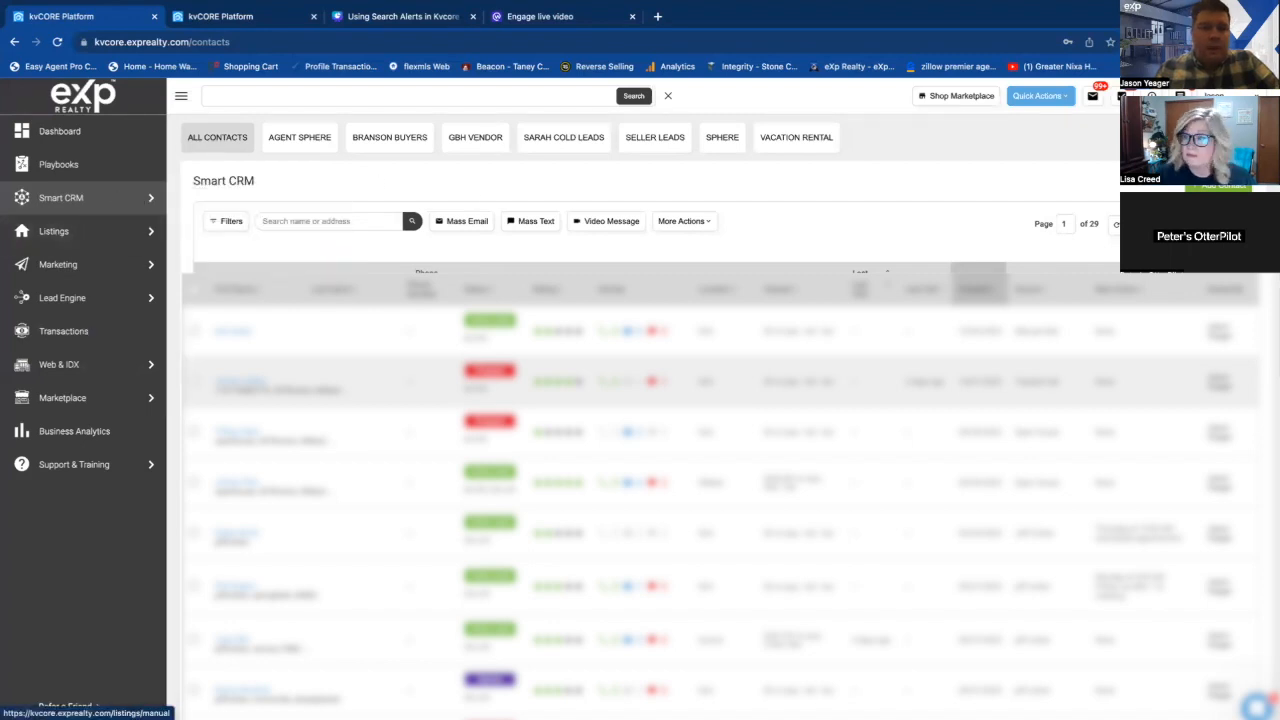
click(240, 328)
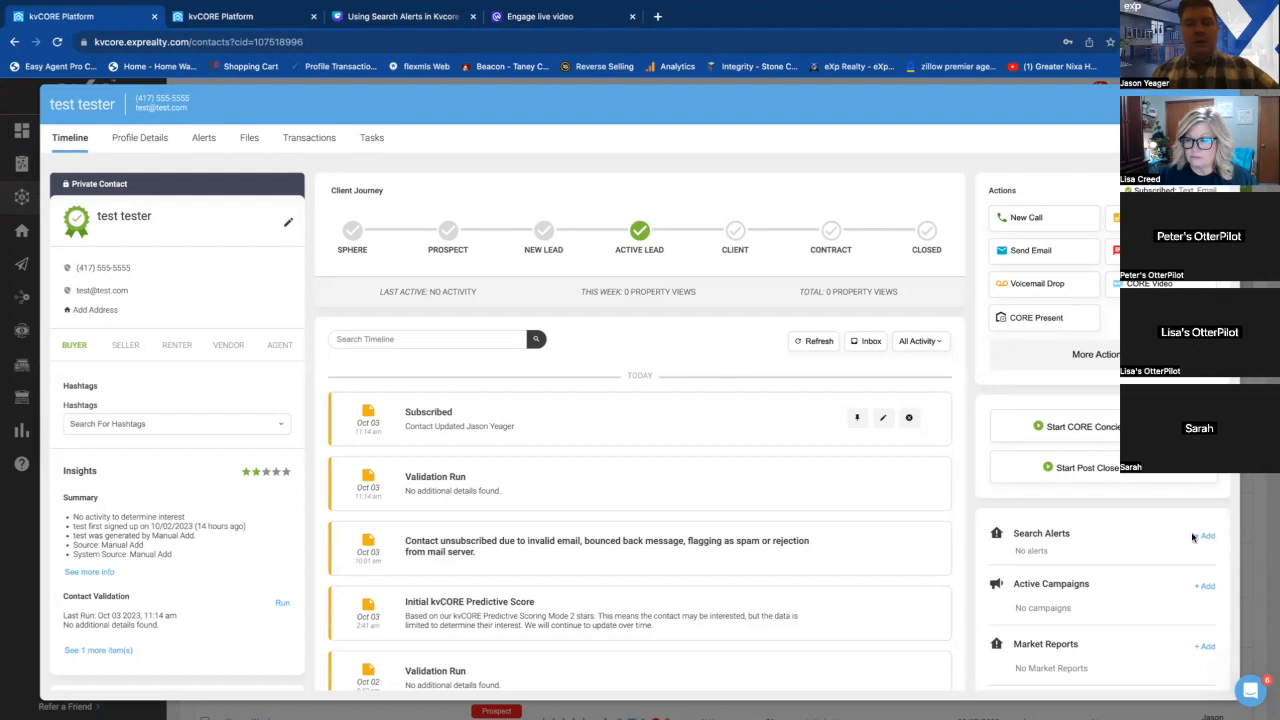
Start a new search alert for the test contact and title it "New Construction in SGF".
click(1206, 538)
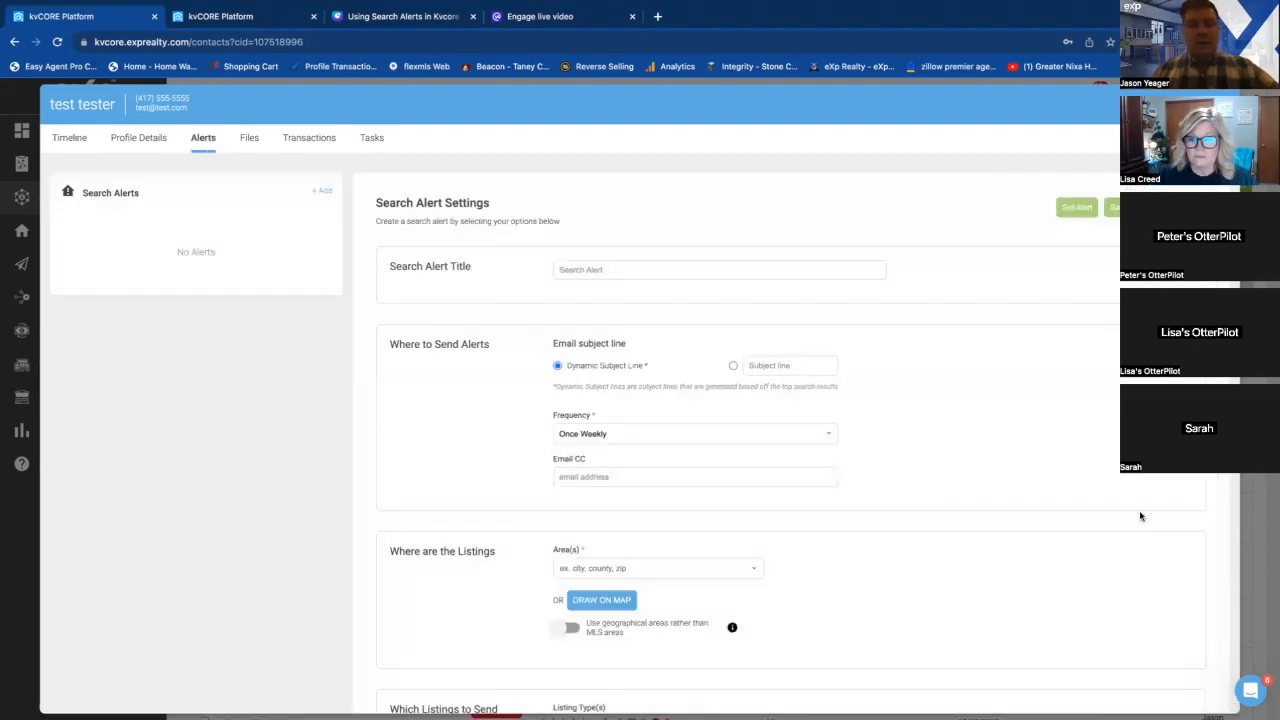
click(582, 271)
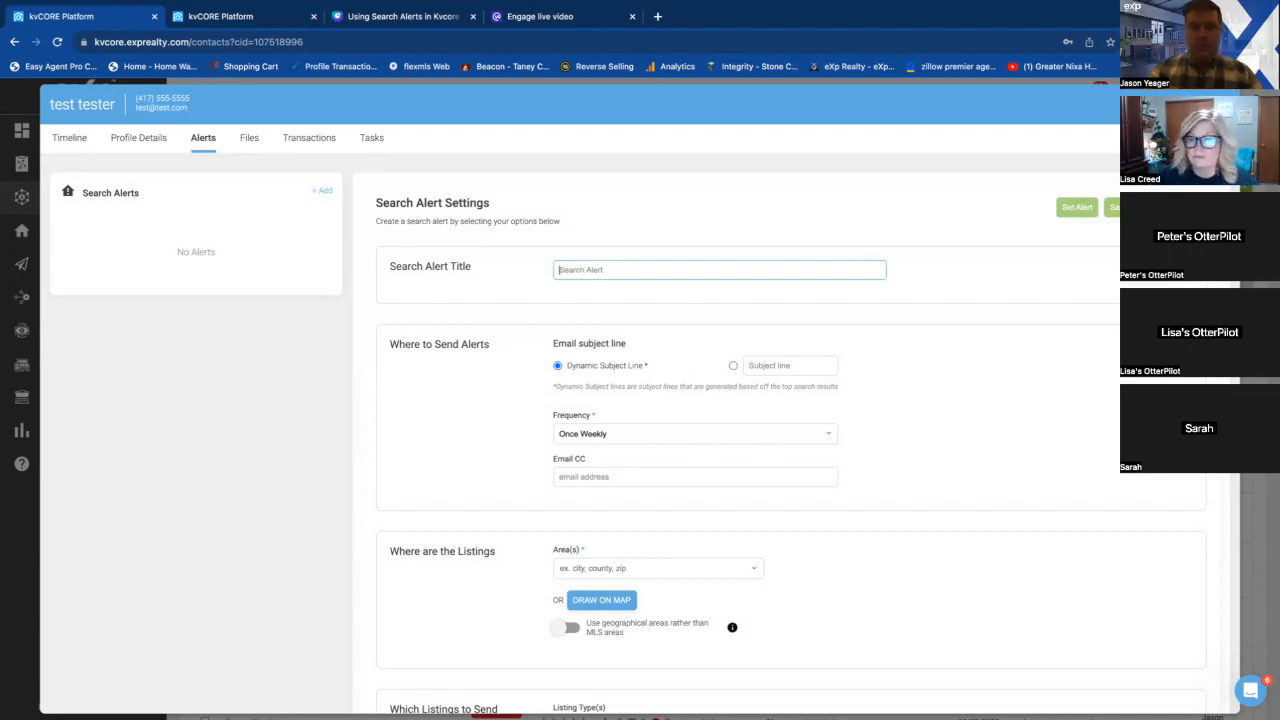
text(New Constr)
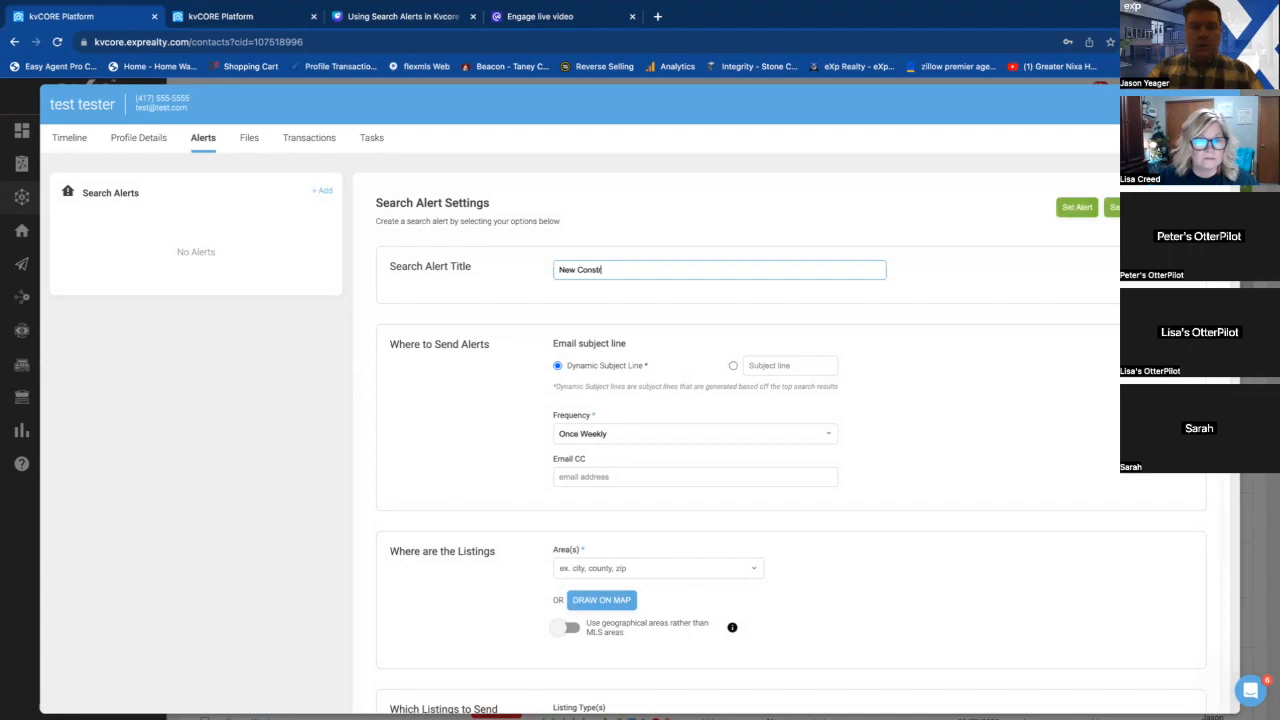
text(uction in SGF)
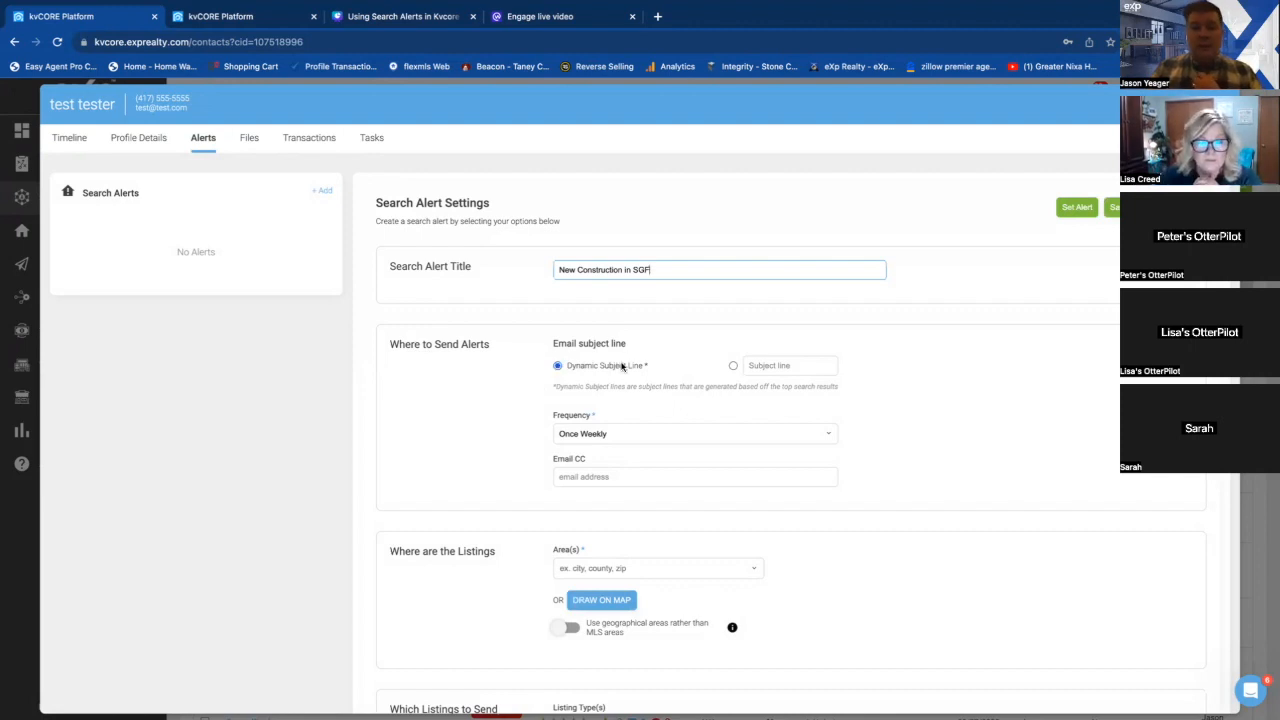
Use a custom email subject line instead of the dynamic one, reading "New Construction Listings Today".
click(734, 366)
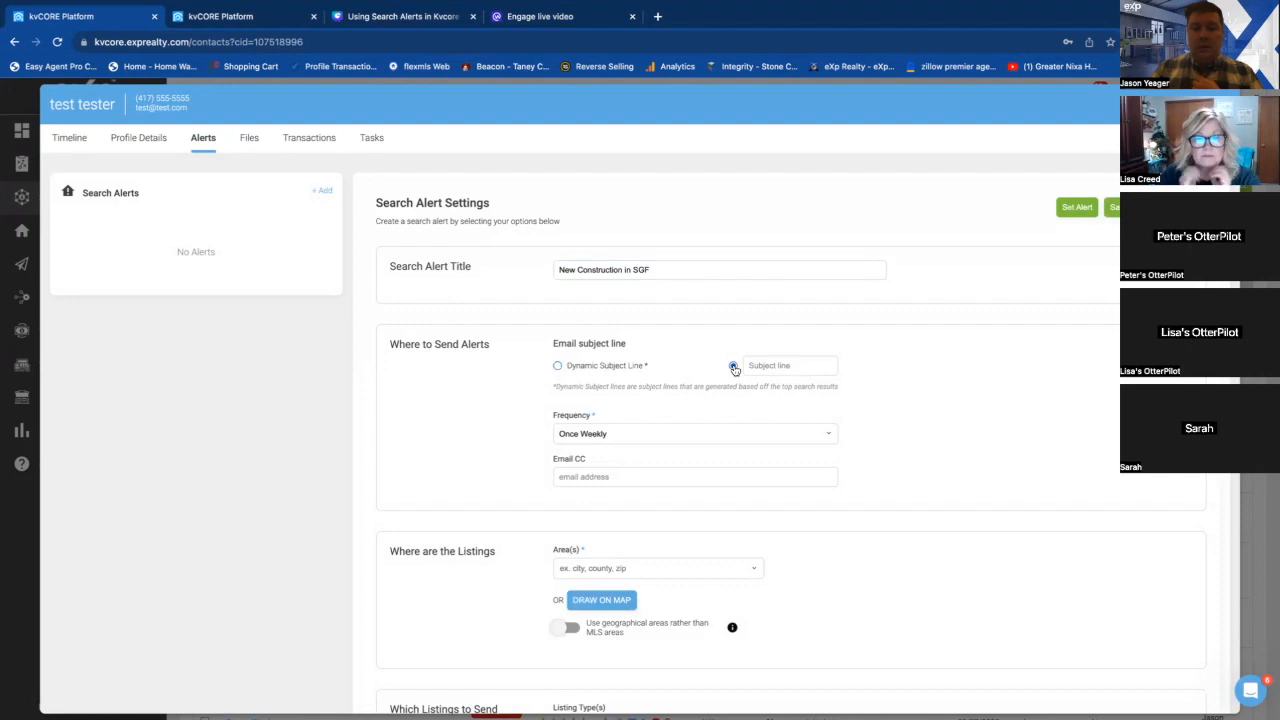
click(558, 368)
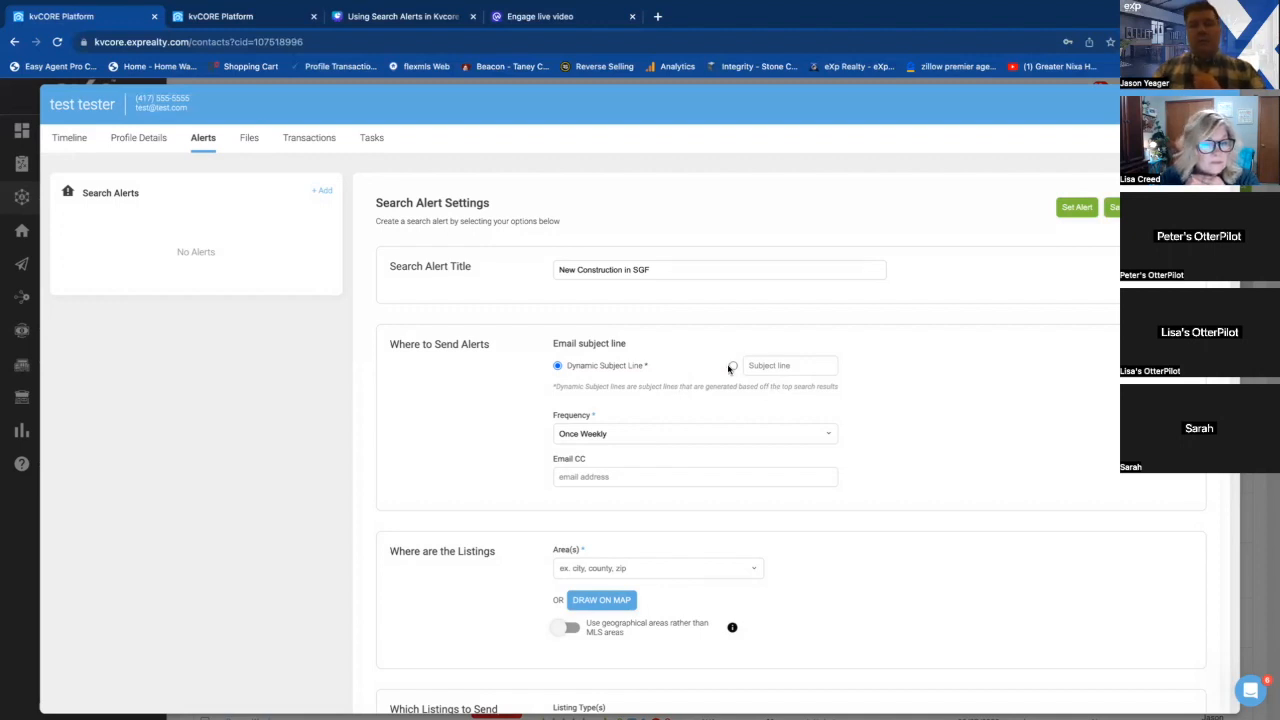
click(733, 365)
click(762, 366)
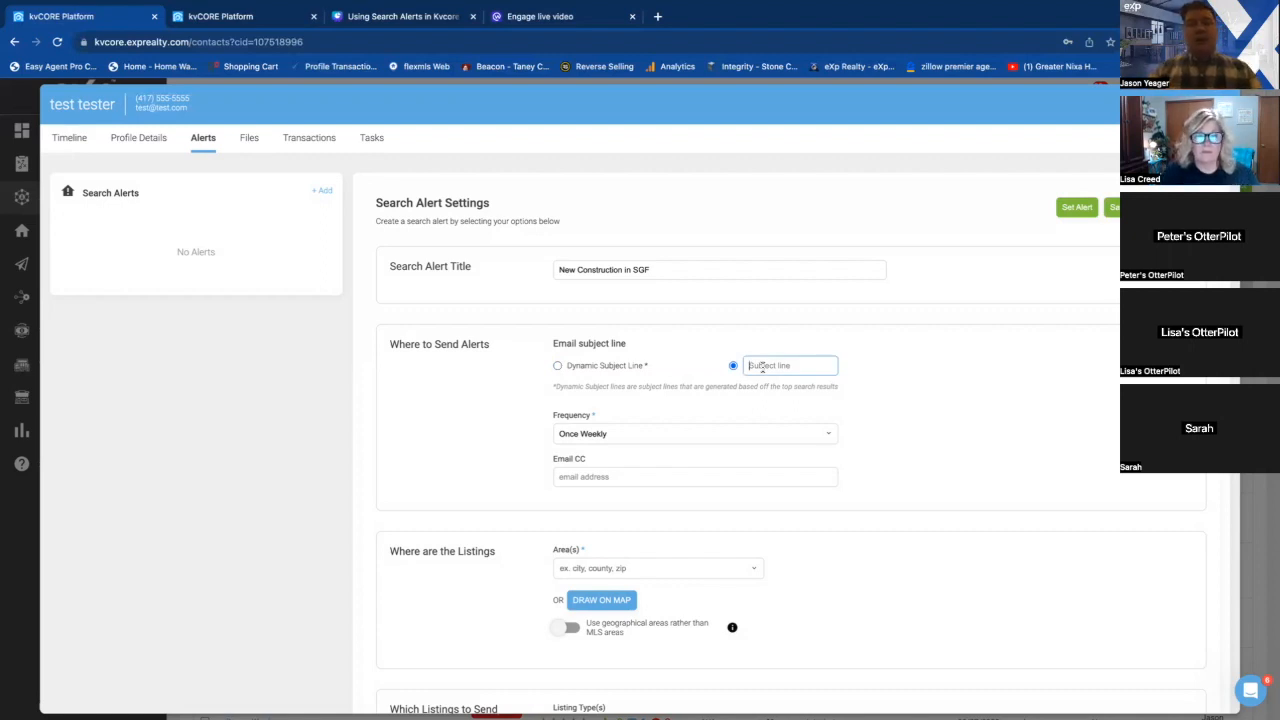
text(New)
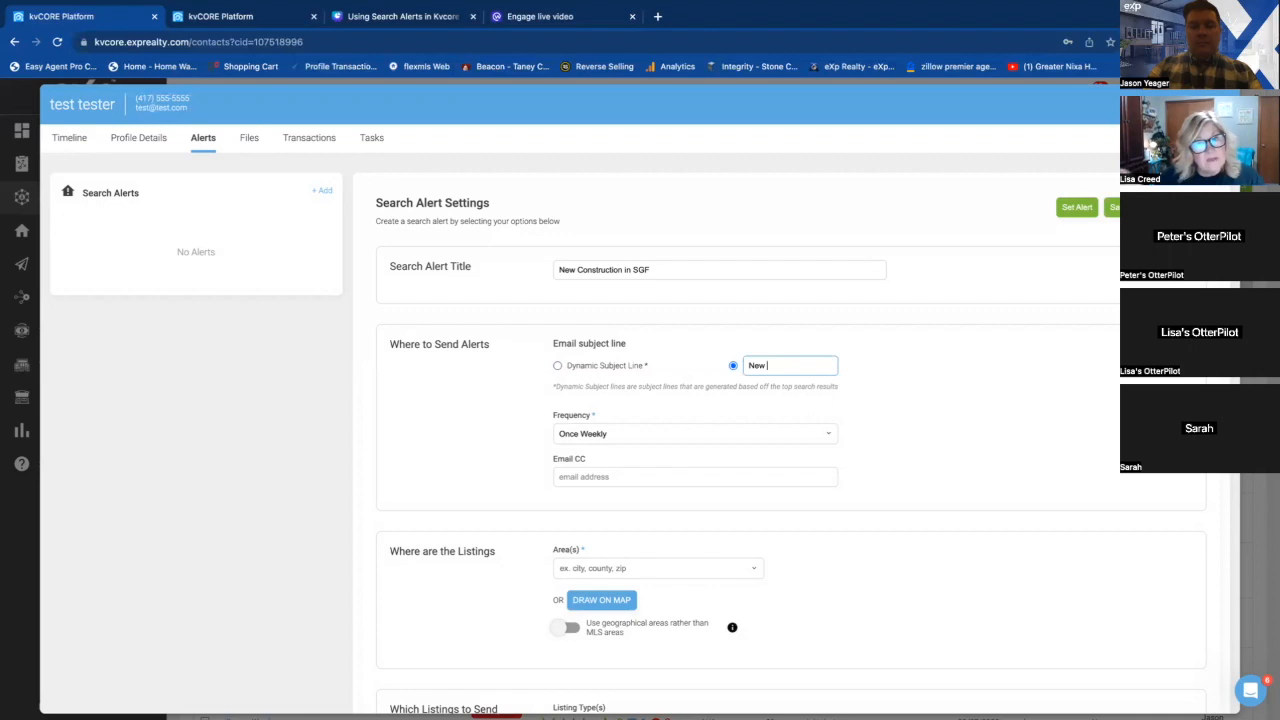
text( Const)
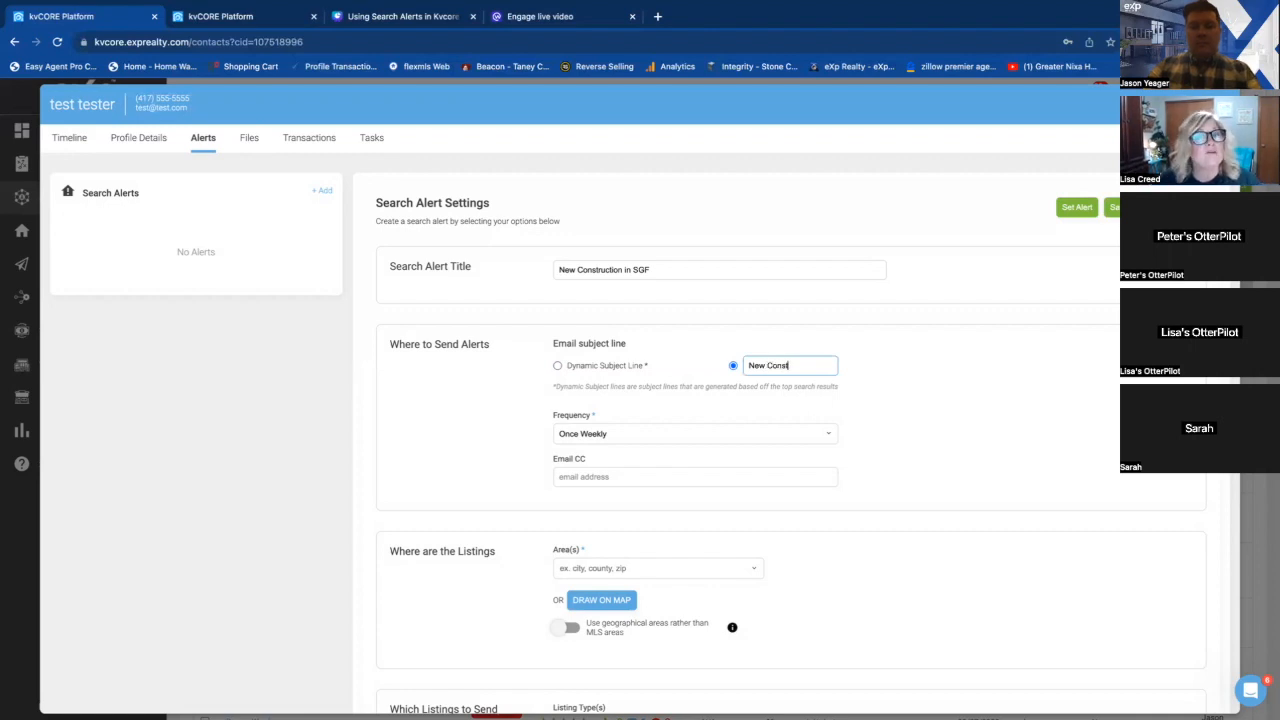
text(ruction)
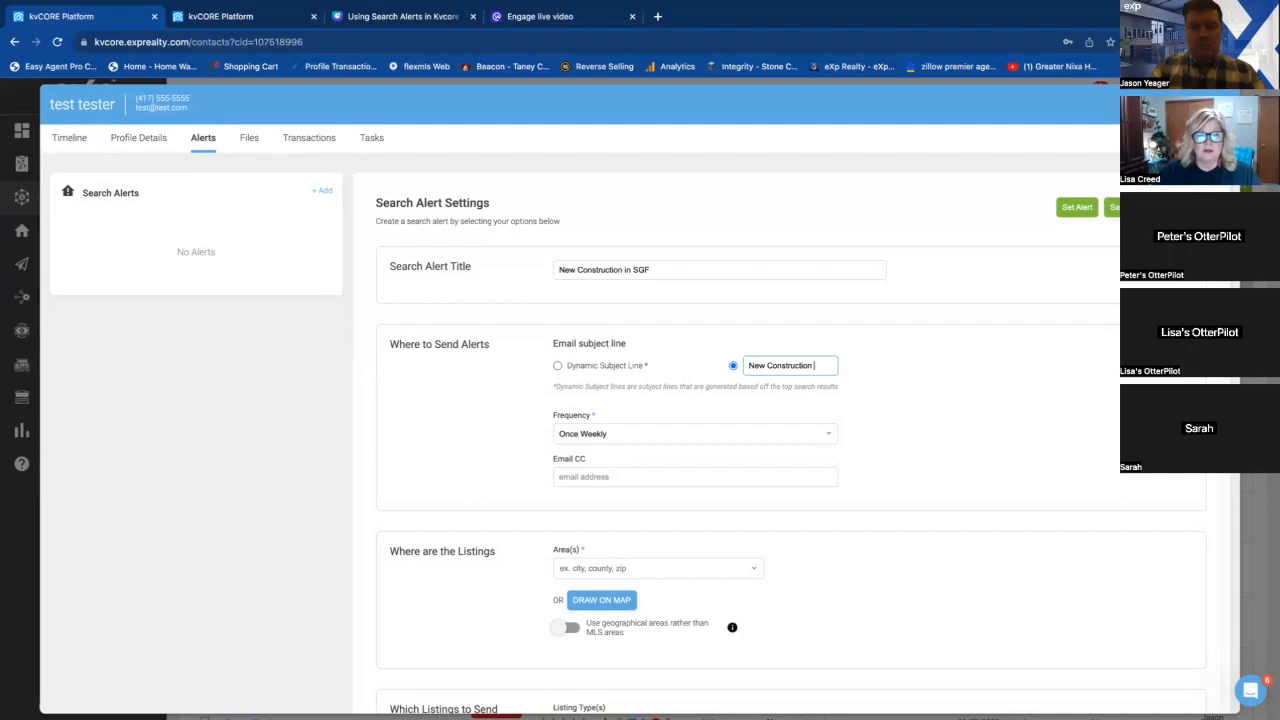
text(istings)
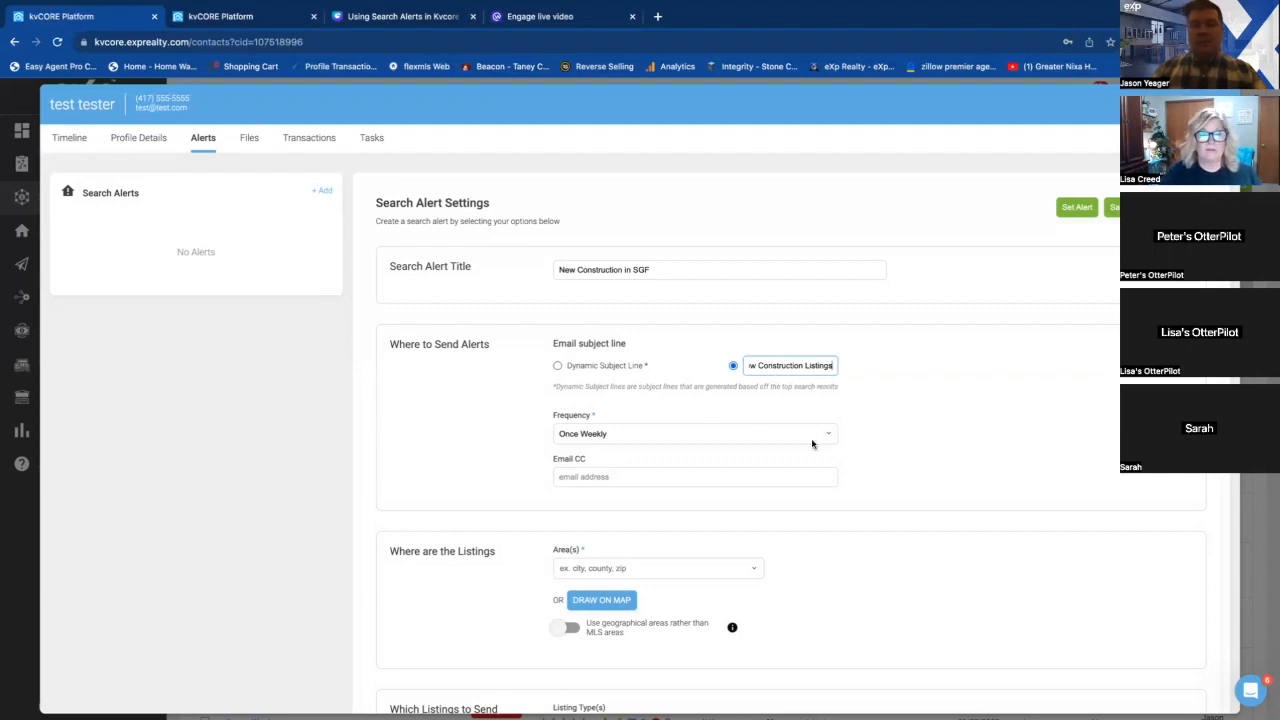
text(Today)
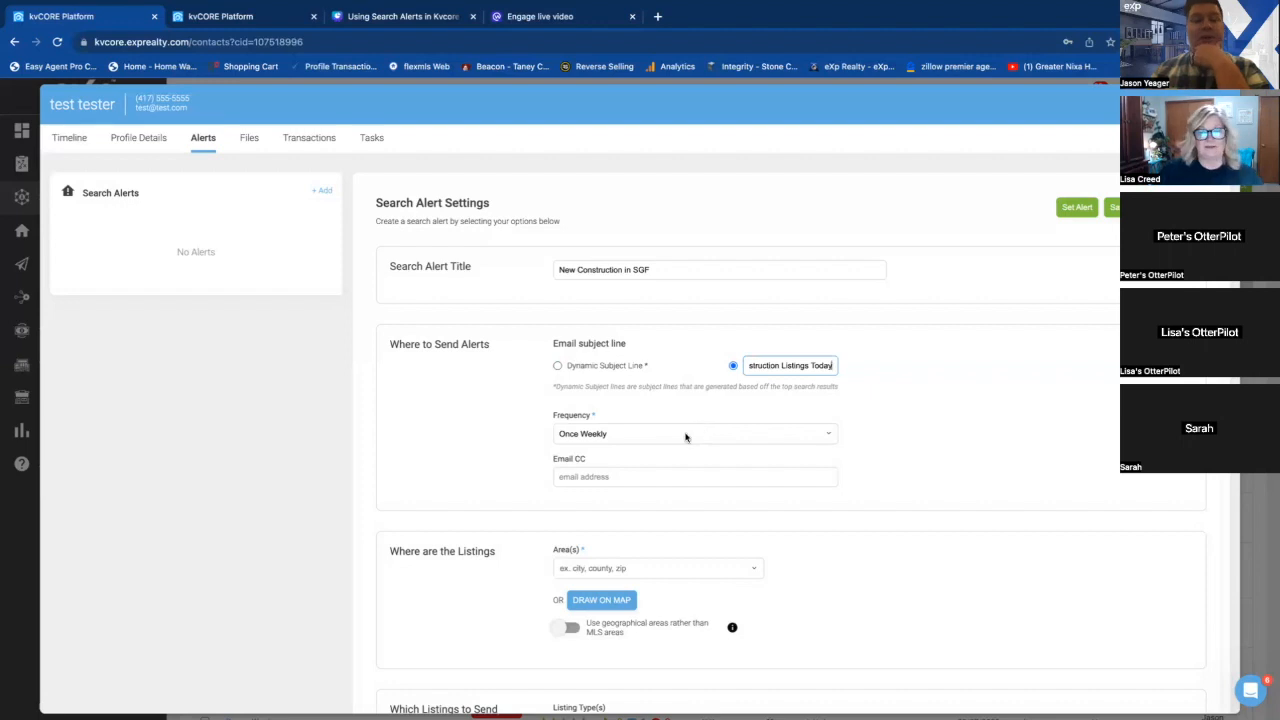
Set the alert frequency to ASAP and add the city Springfield, MO as the listing area.
click(616, 435)
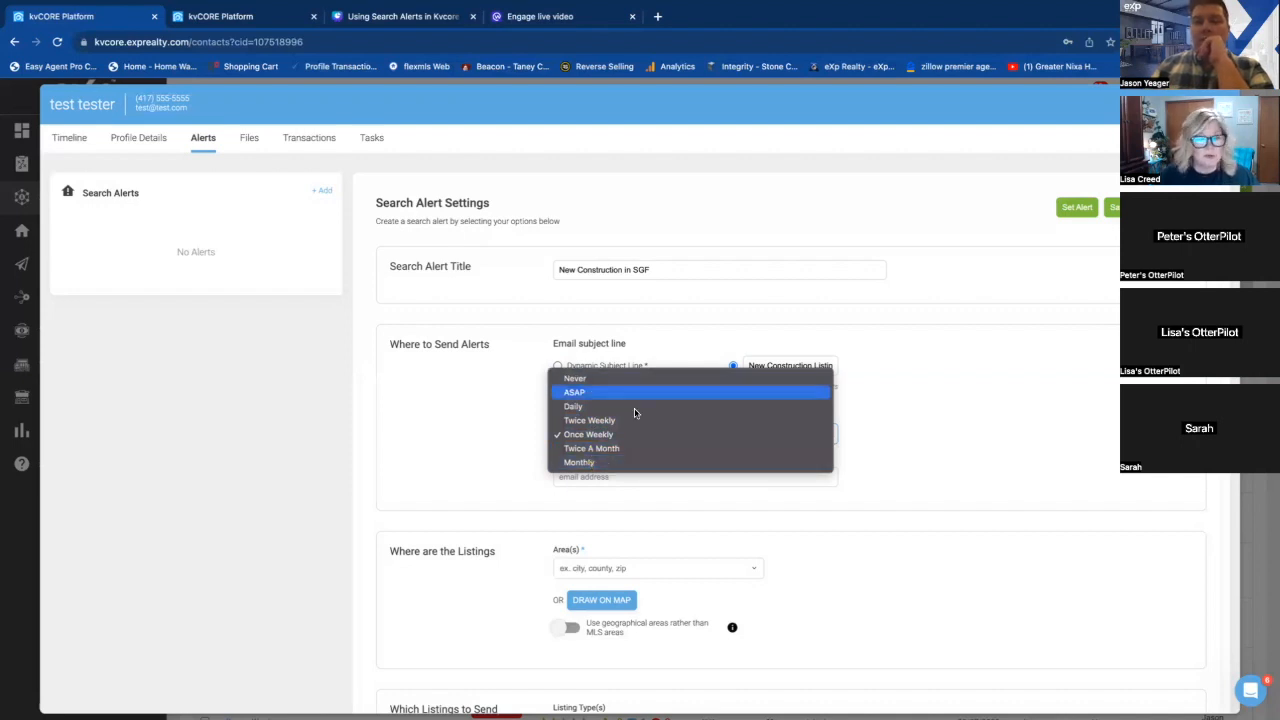
click(599, 393)
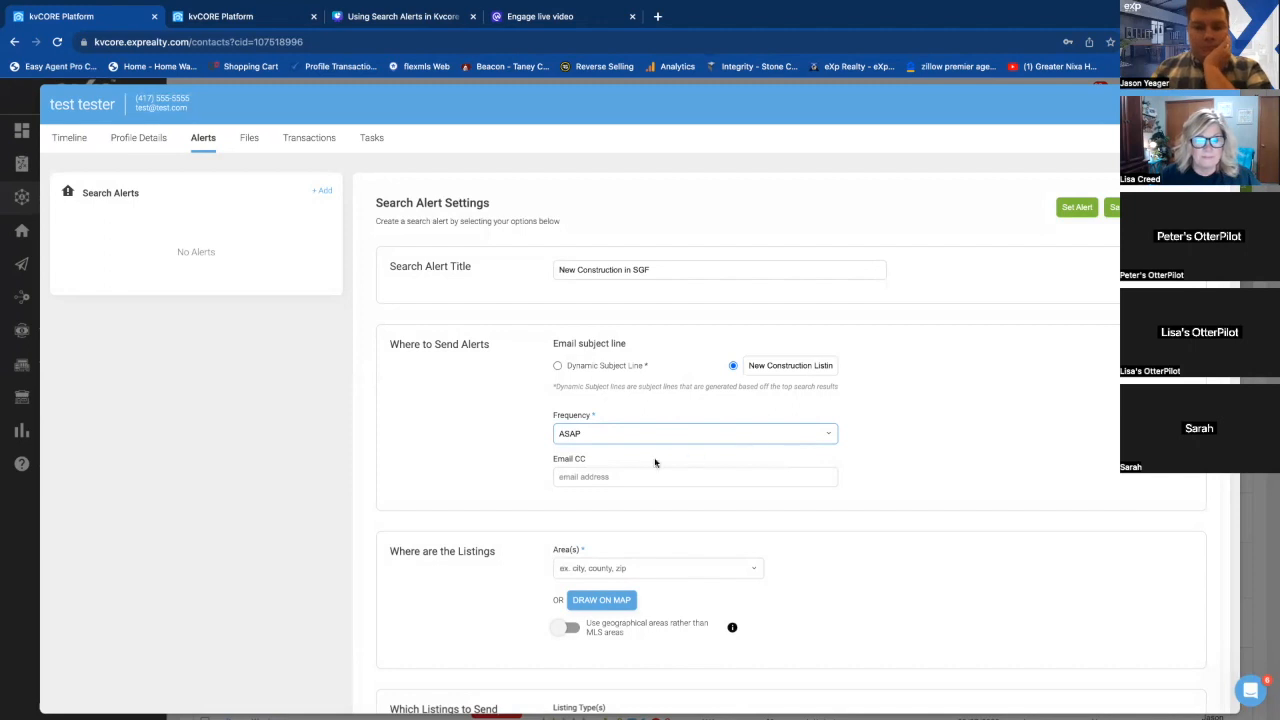
scroll(595, 480, down, 1)
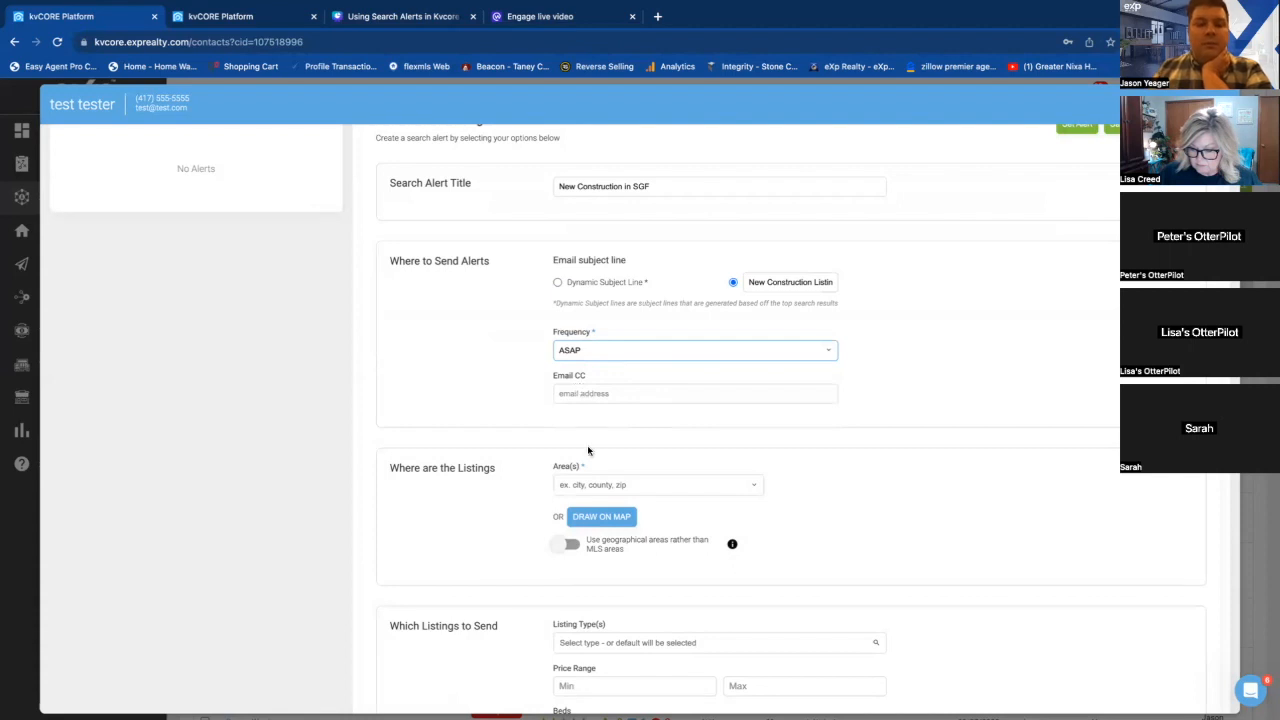
scroll(594, 451, down, 1)
click(600, 414)
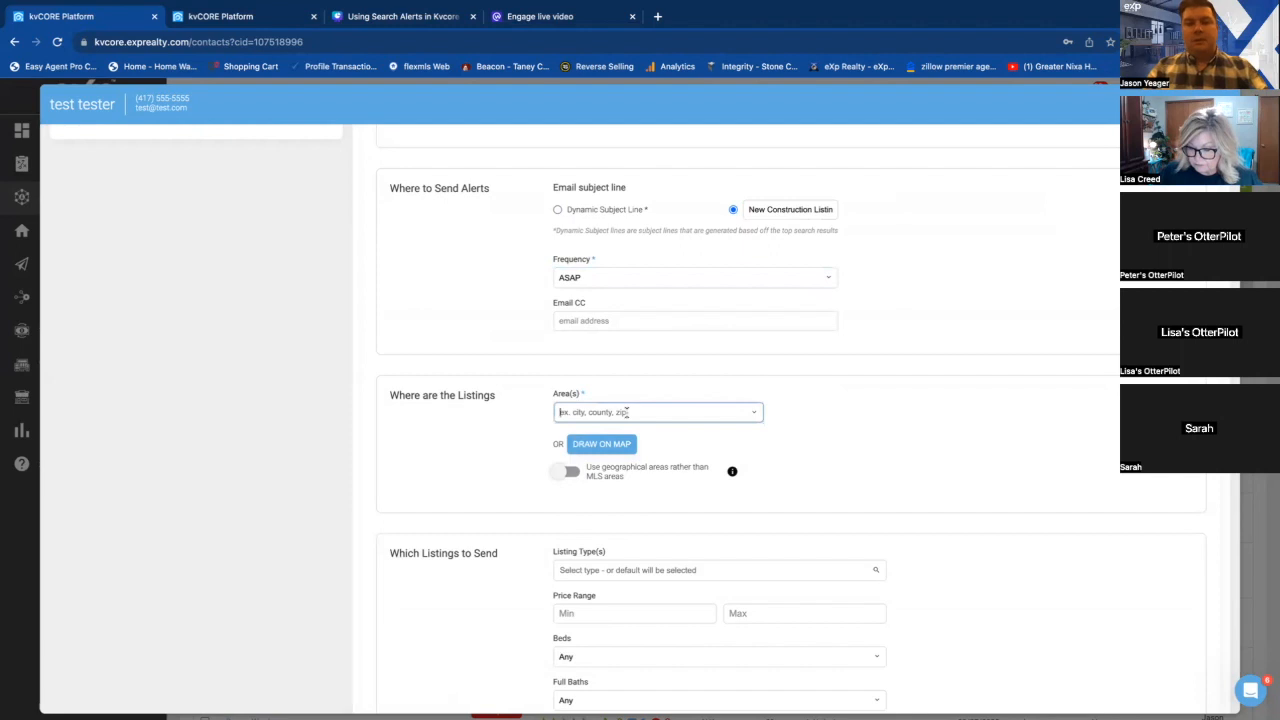
text(springfield)
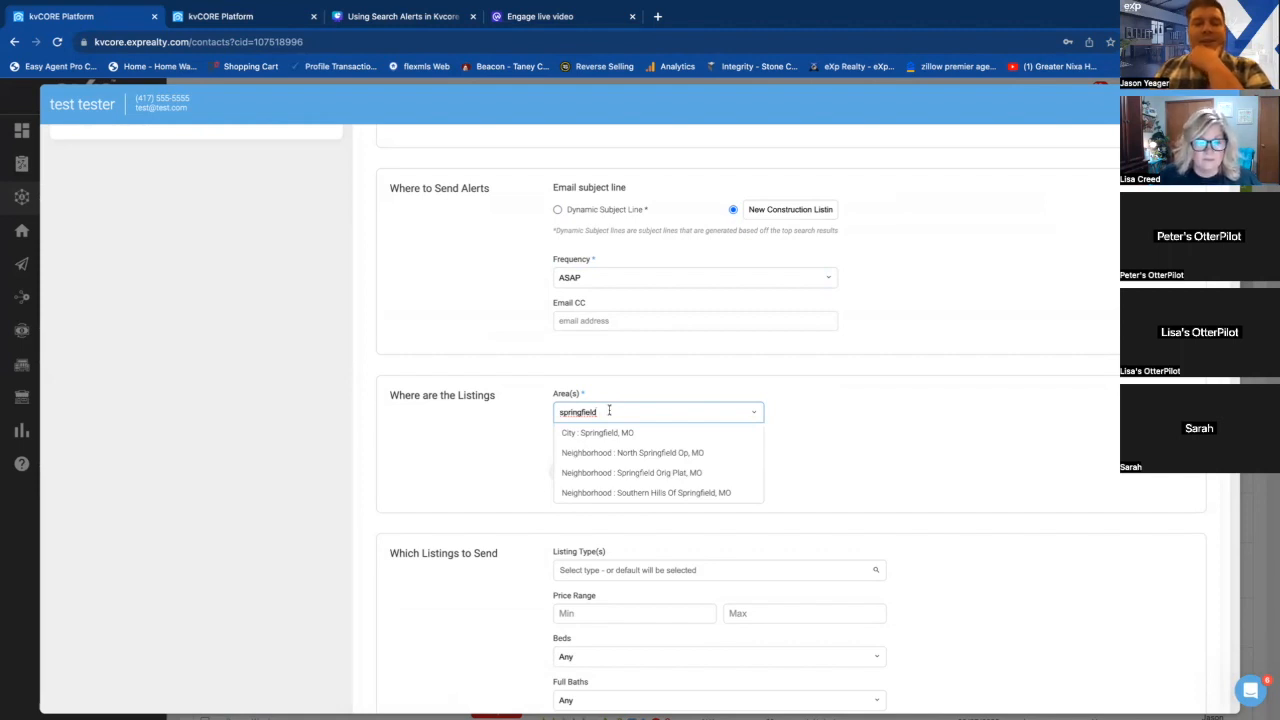
click(598, 433)
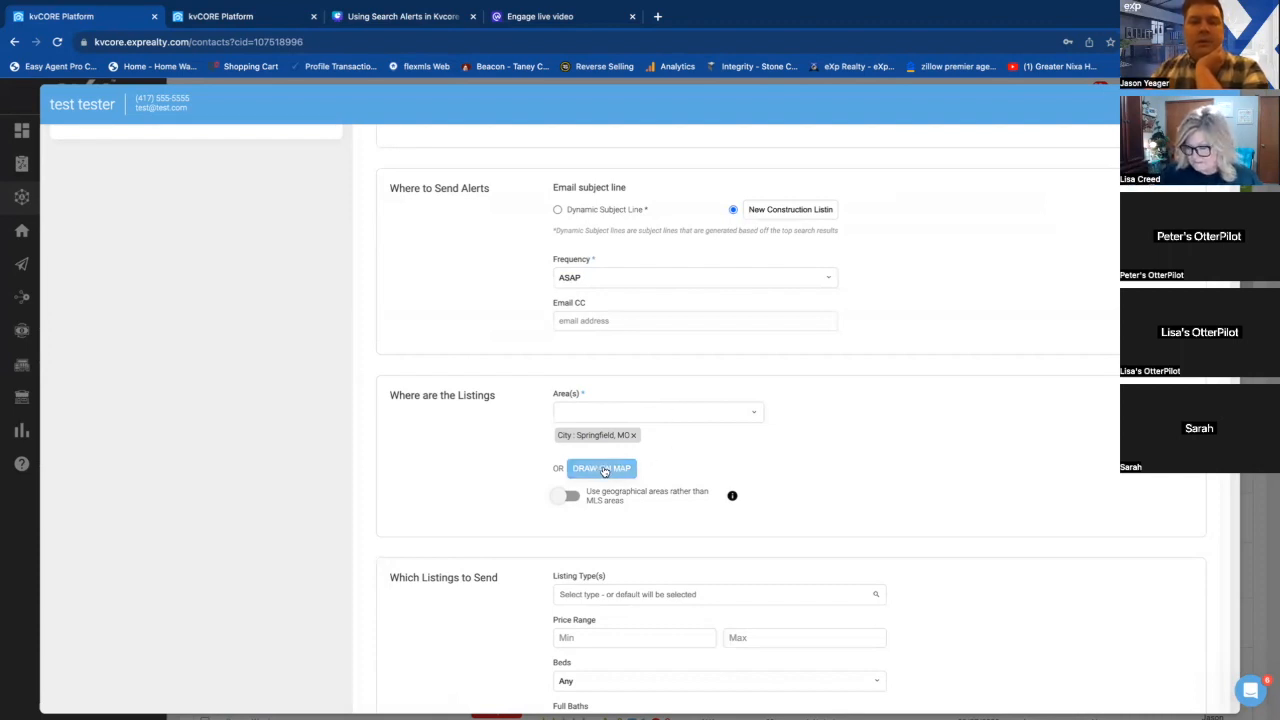
Try drawing a polygon search area around Chesterfield Family Center, between US 60 and W Weaver Rd, and close the map without applying it.
click(608, 470)
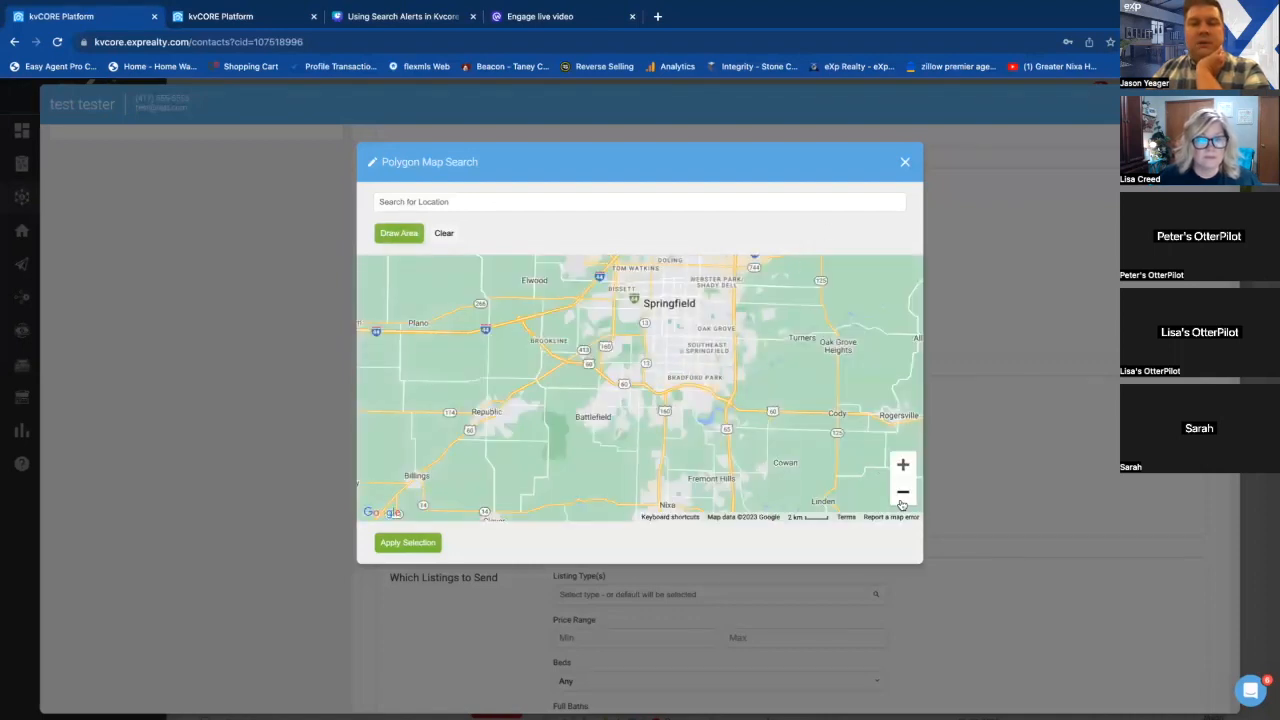
click(902, 496)
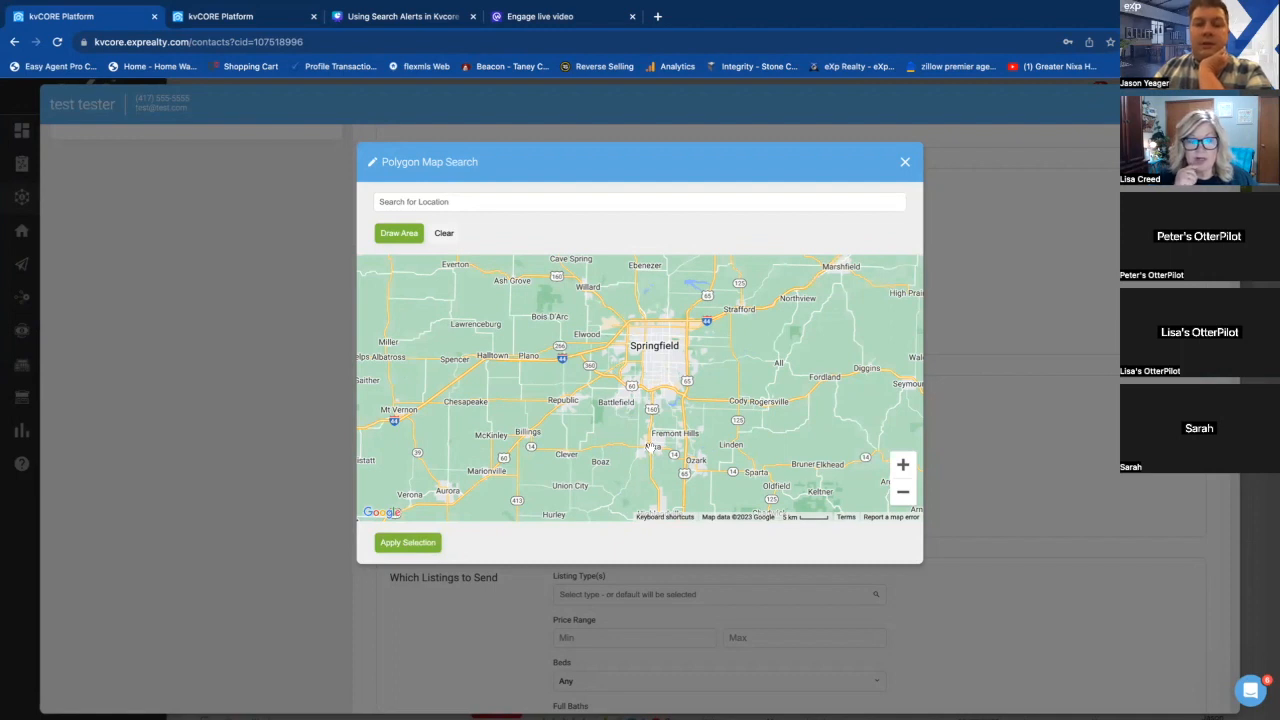
click(903, 465)
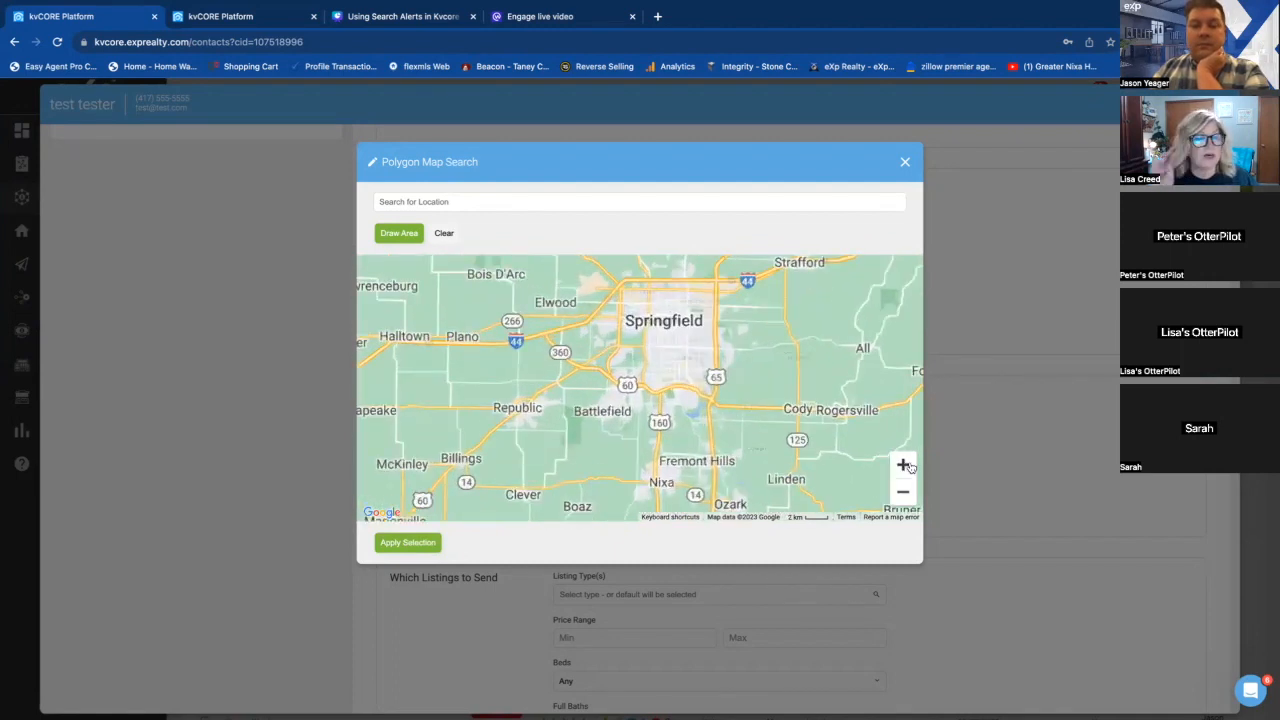
click(908, 466)
click(908, 466)
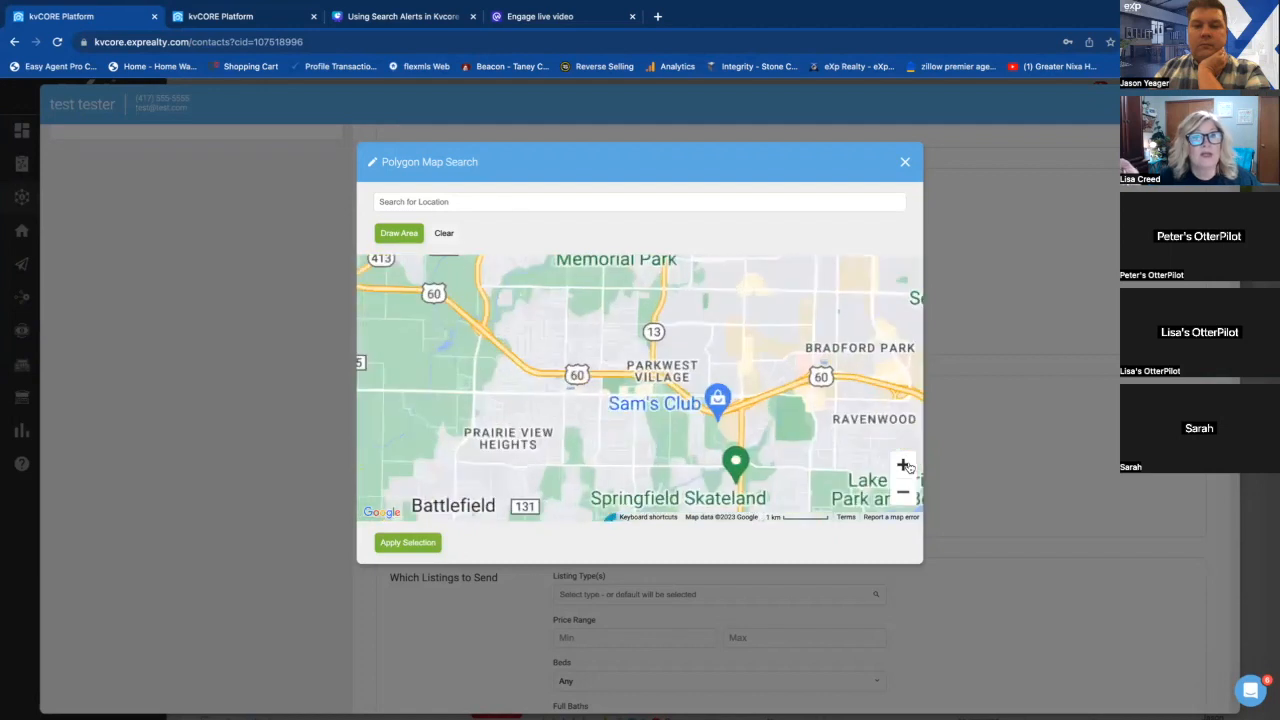
click(903, 464)
drag(626, 447, 630, 358)
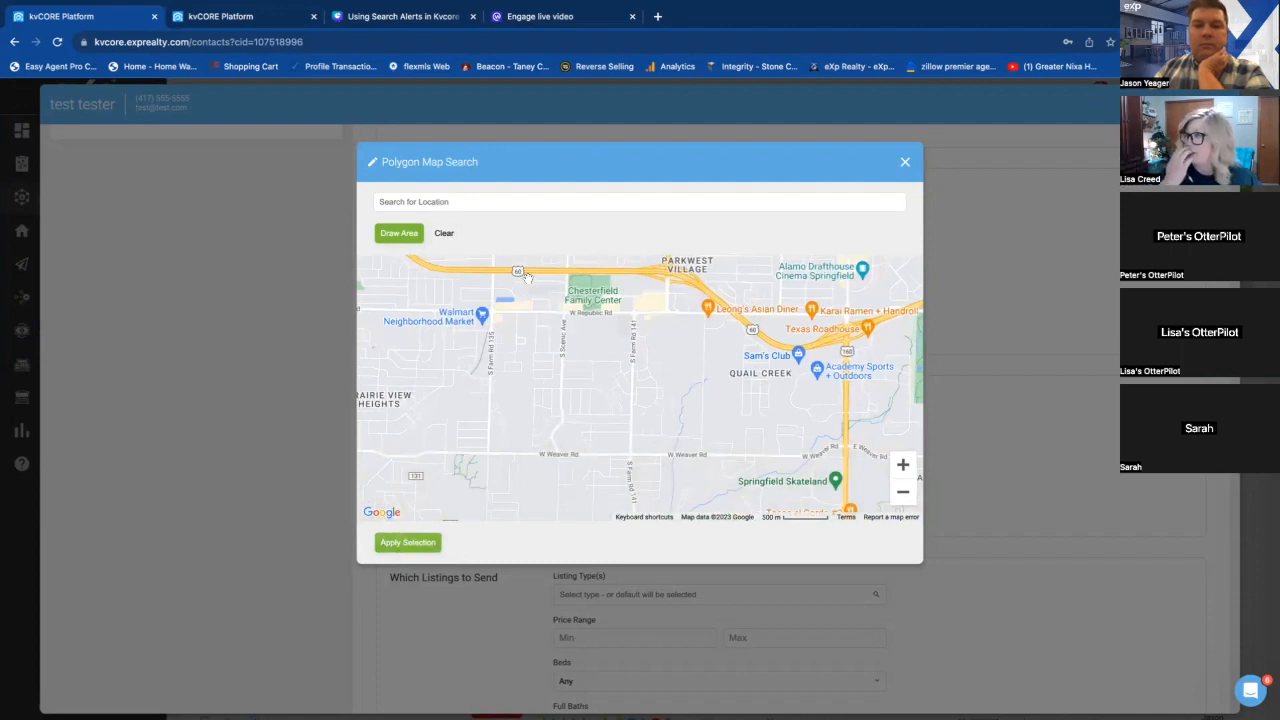
click(405, 238)
mouse_move(492, 280)
mouse_down()
mouse_move(491, 466)
mouse_move(615, 478)
mouse_move(631, 456)
mouse_move(633, 386)
mouse_move(667, 390)
mouse_move(667, 316)
mouse_up()
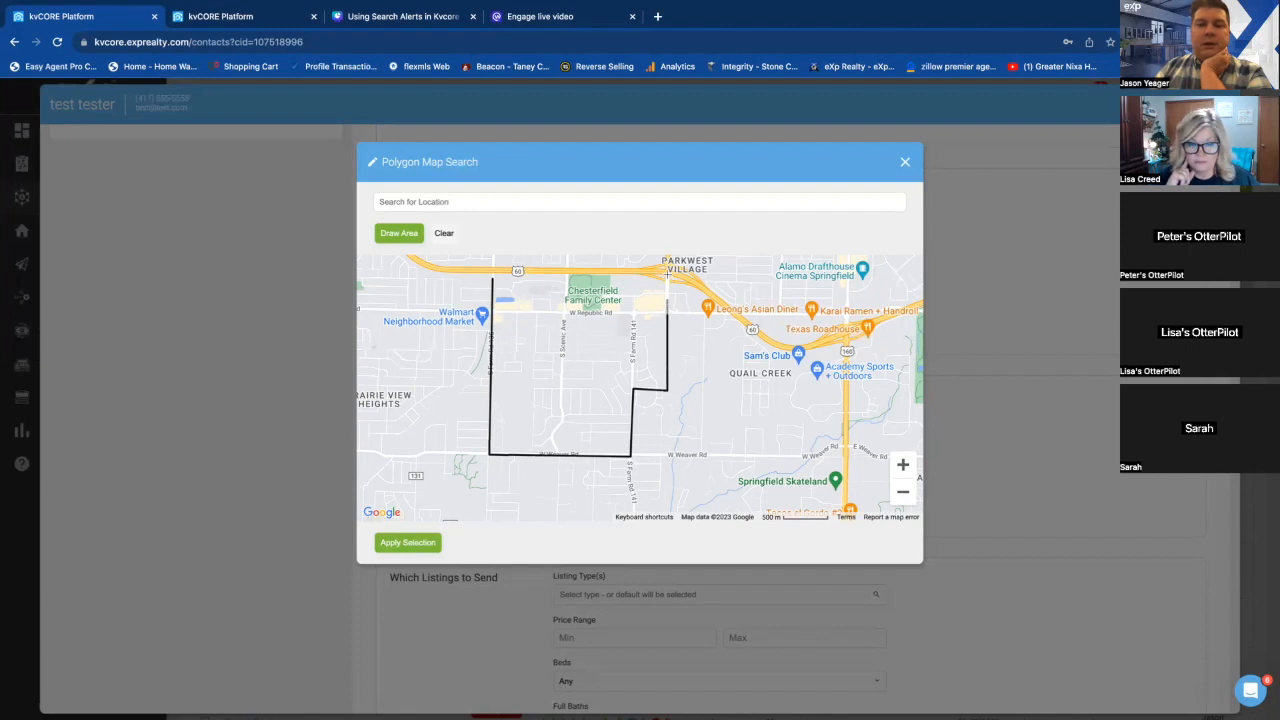
drag(668, 272, 488, 276)
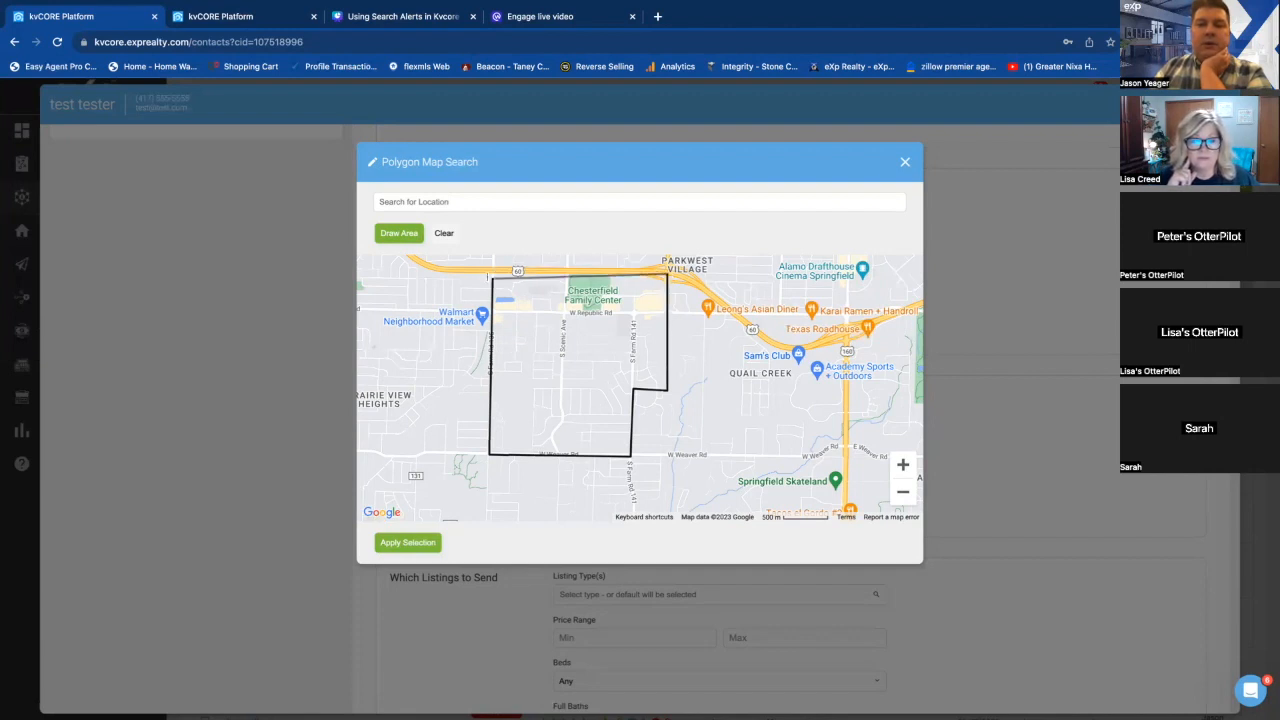
click(488, 276)
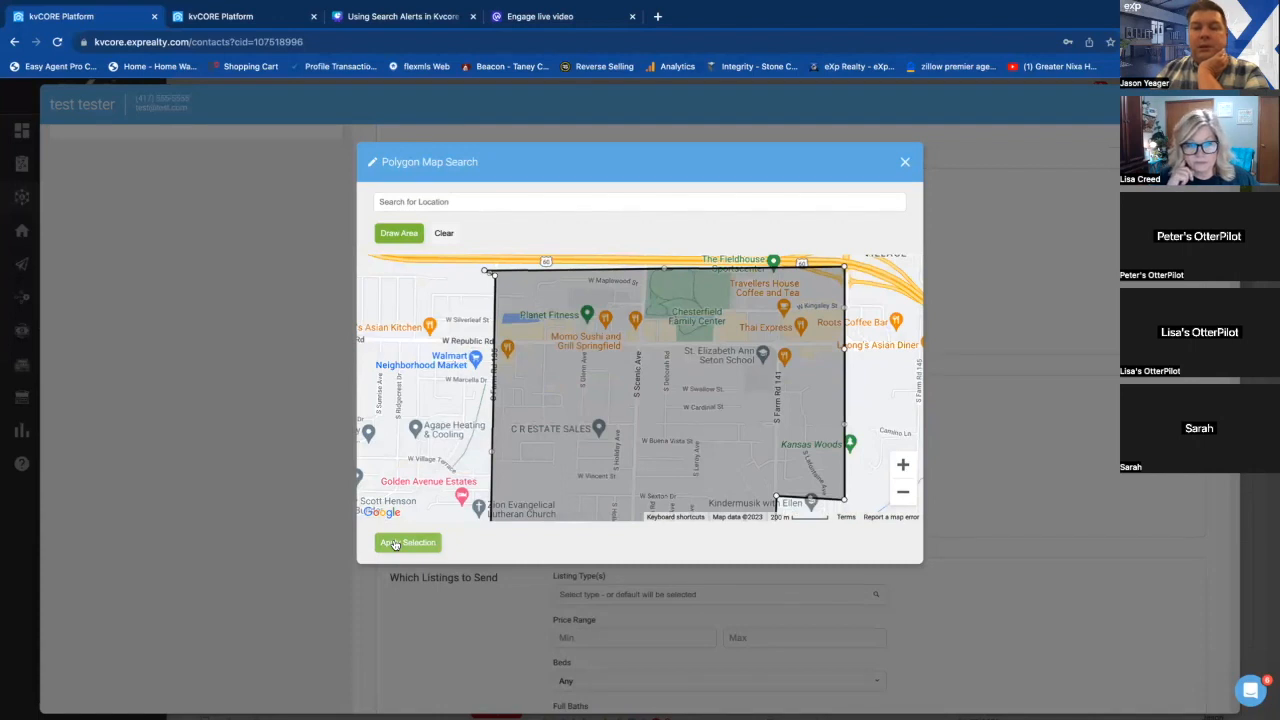
click(443, 233)
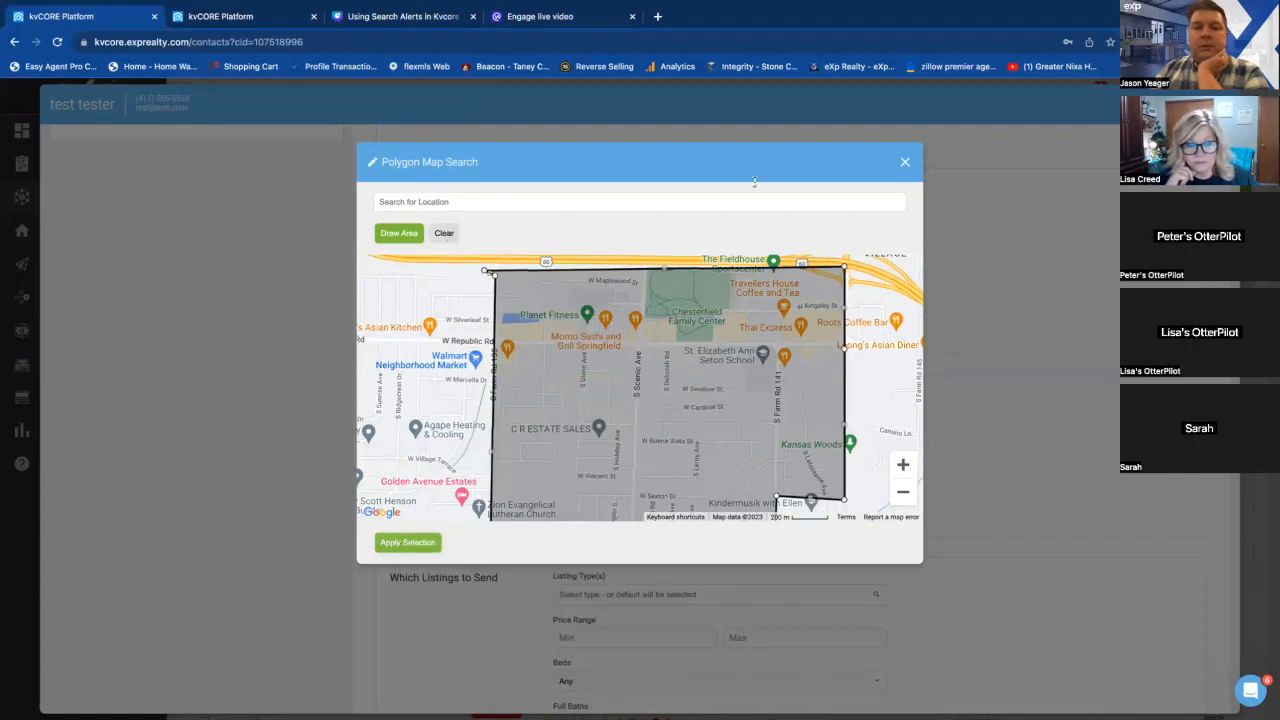
click(905, 162)
Add Single Family, Farm and Condos as the listing types to send.
scroll(646, 401, down, 2)
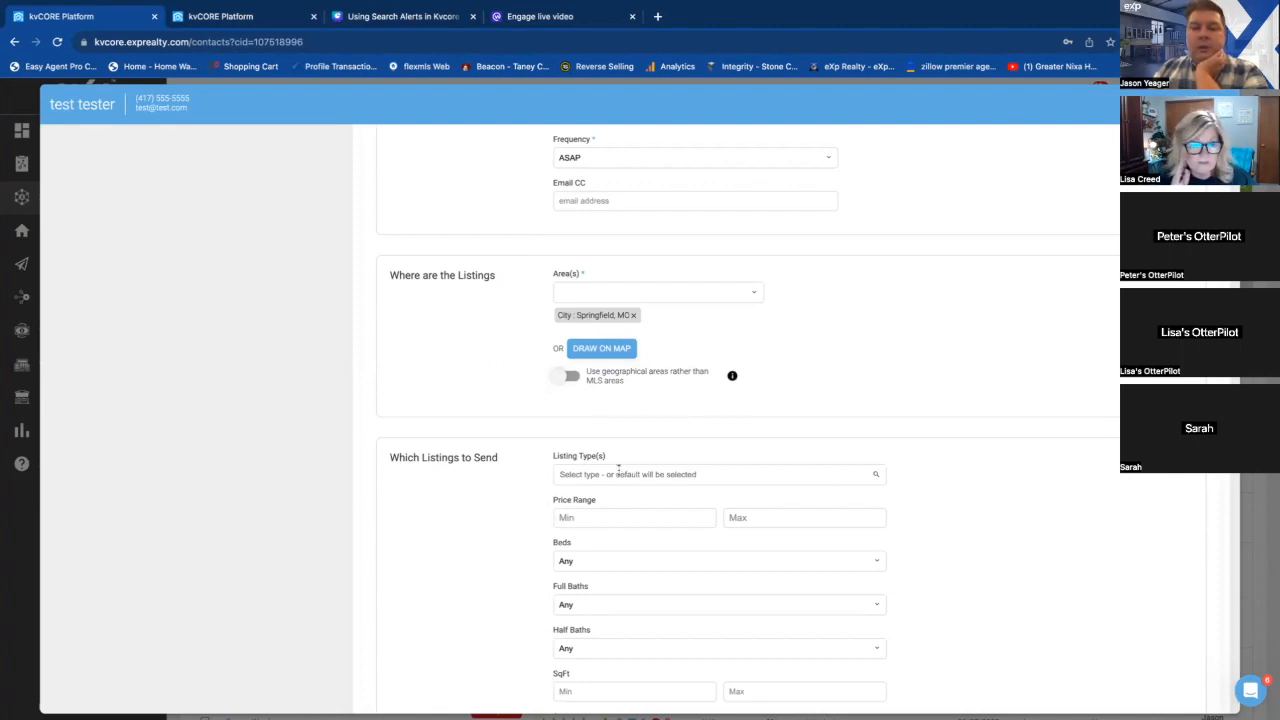
click(606, 477)
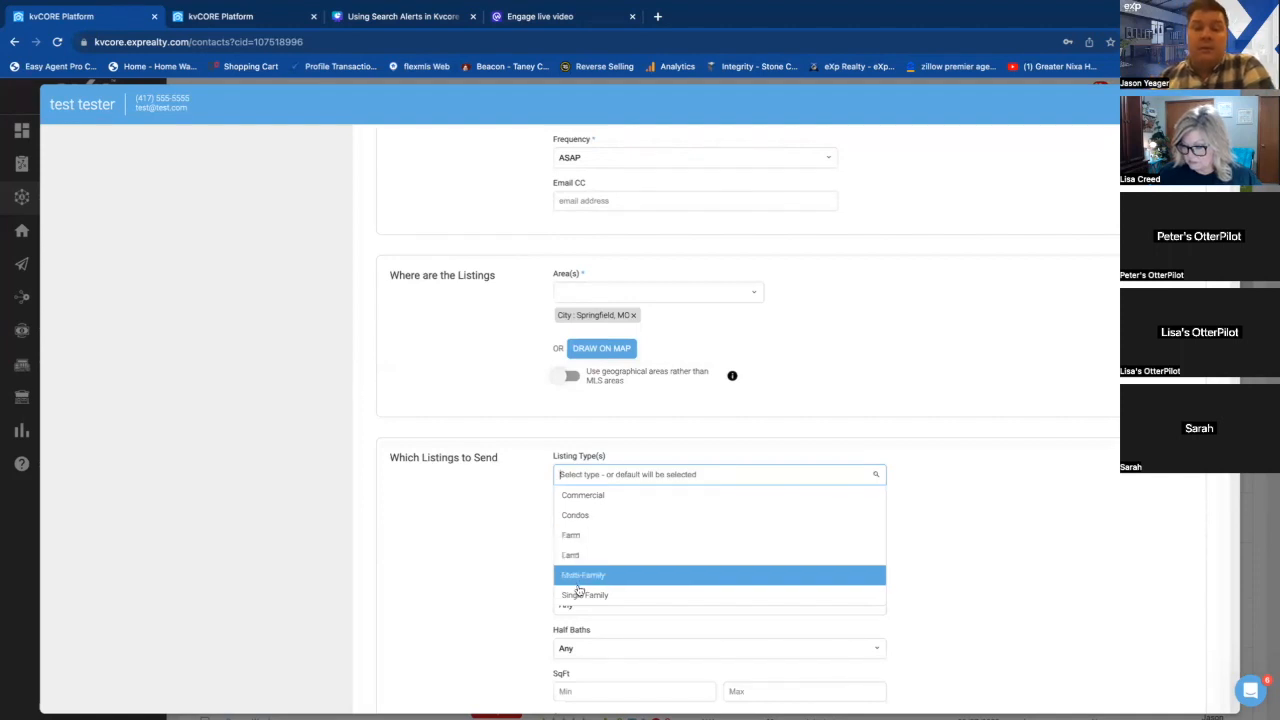
click(580, 594)
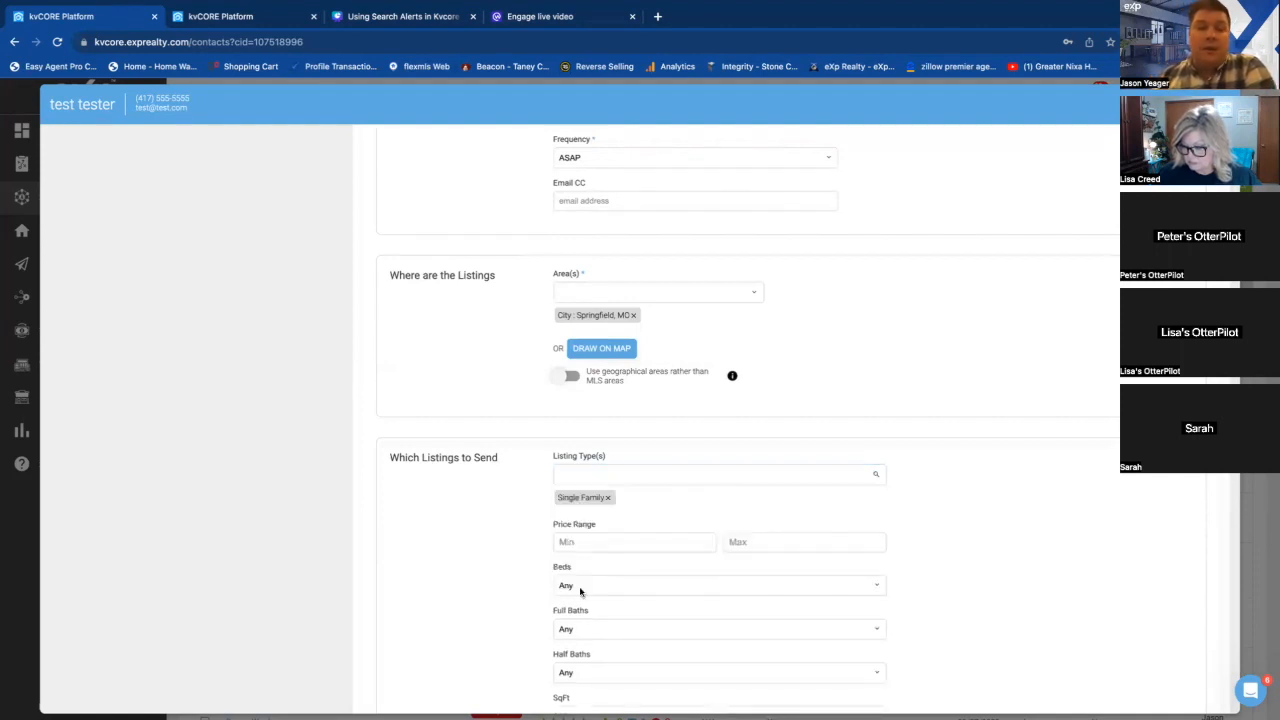
click(615, 472)
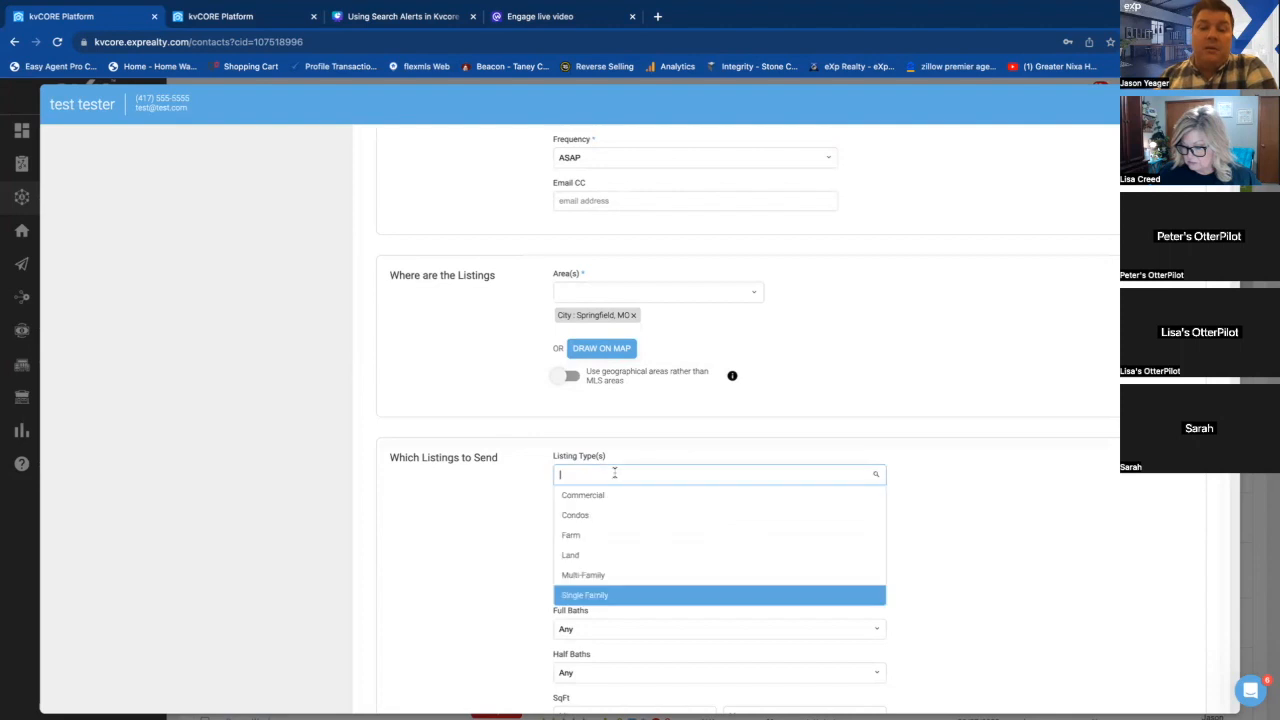
click(585, 514)
click(572, 536)
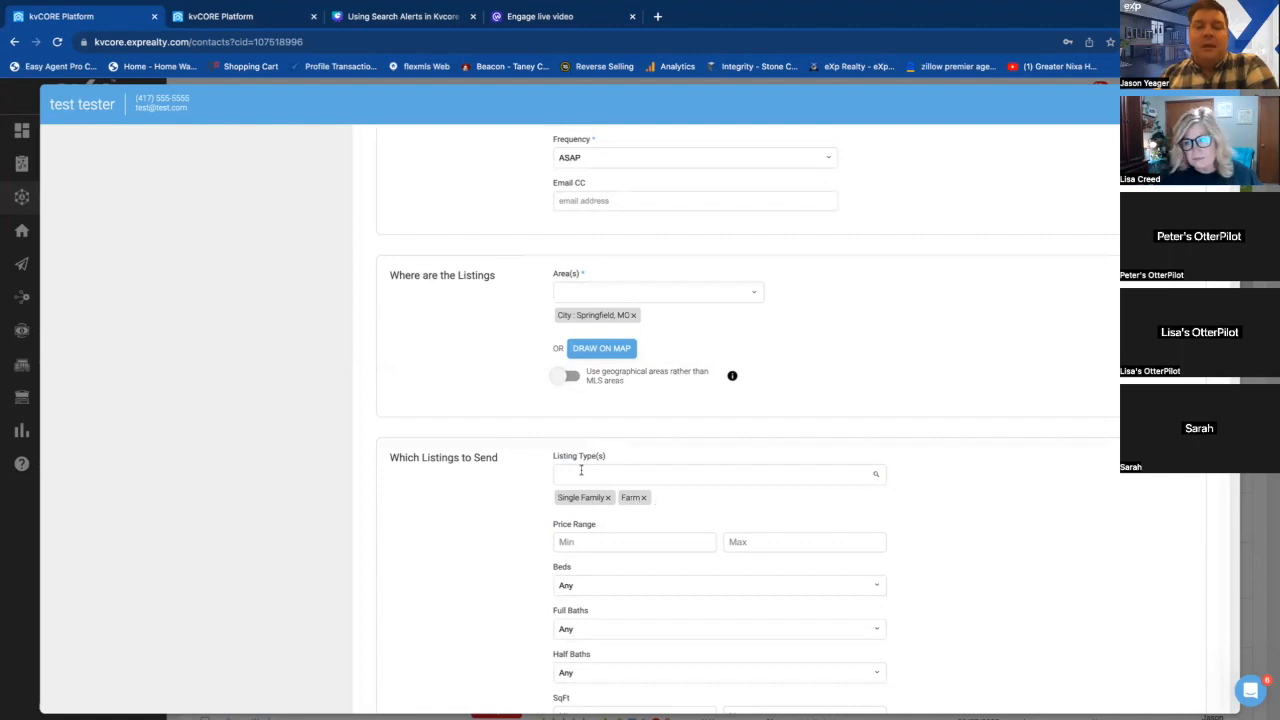
click(578, 472)
click(580, 556)
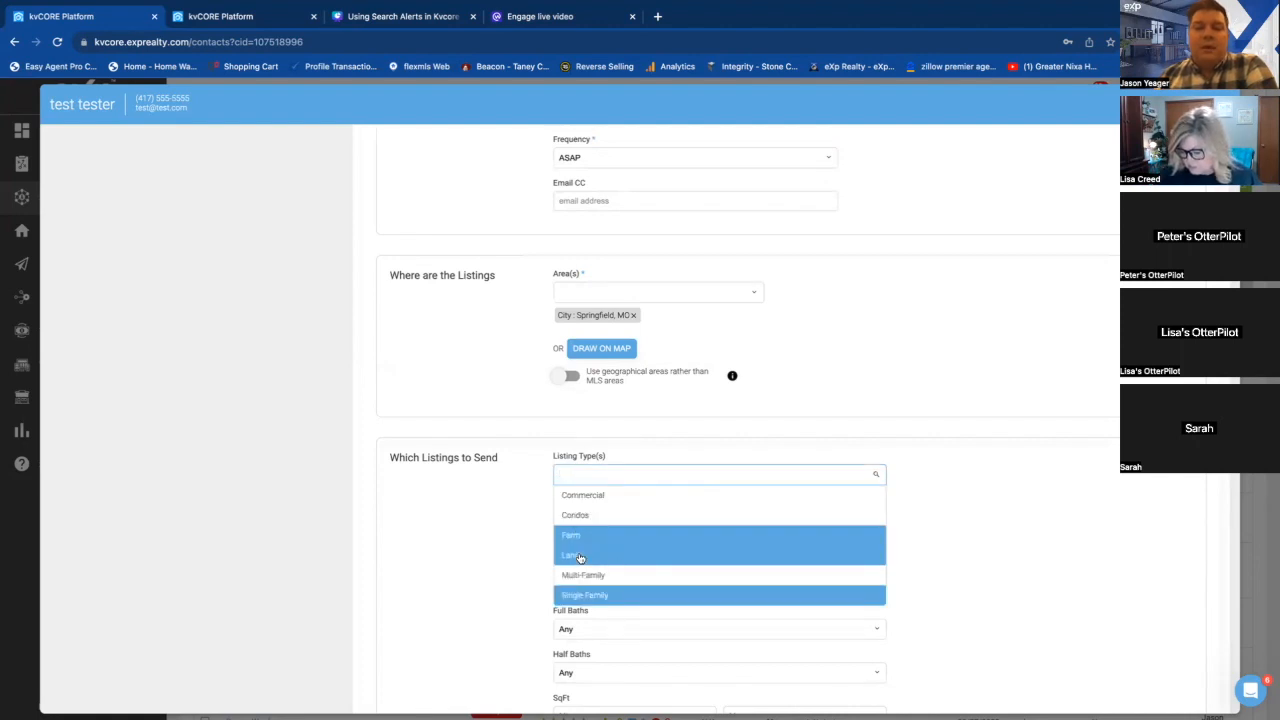
scroll(600, 572, down, 1)
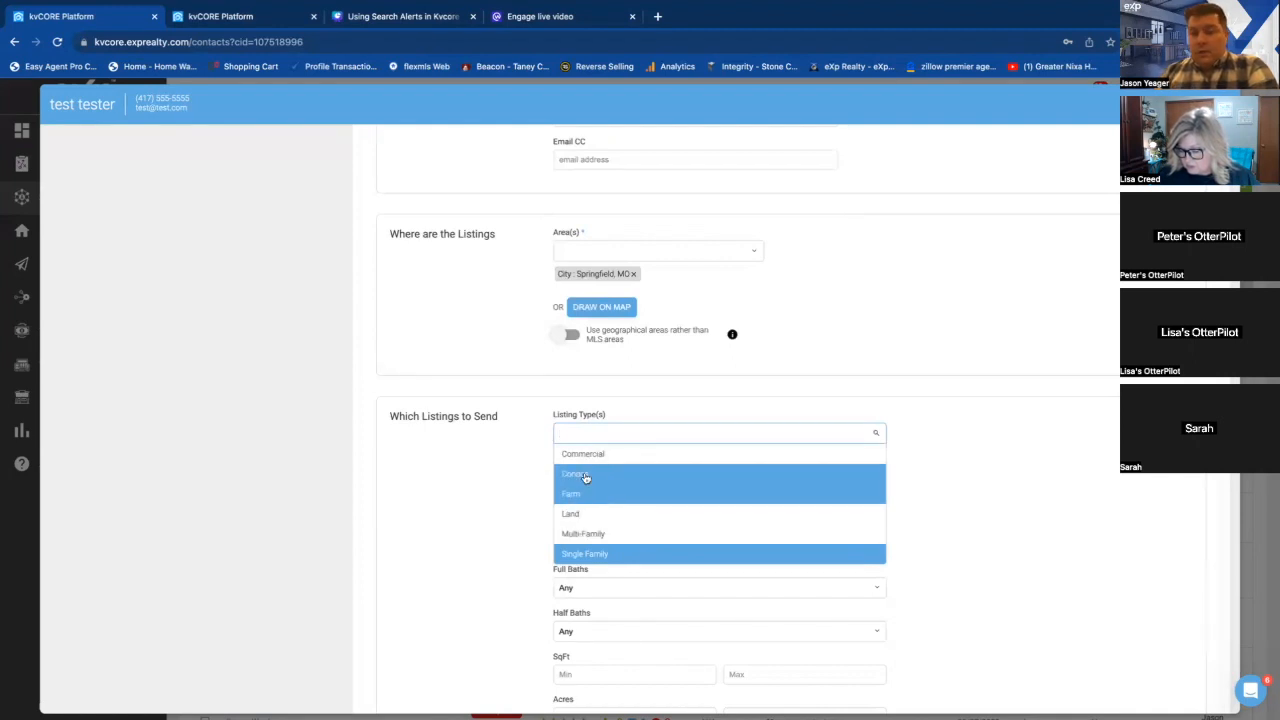
click(585, 477)
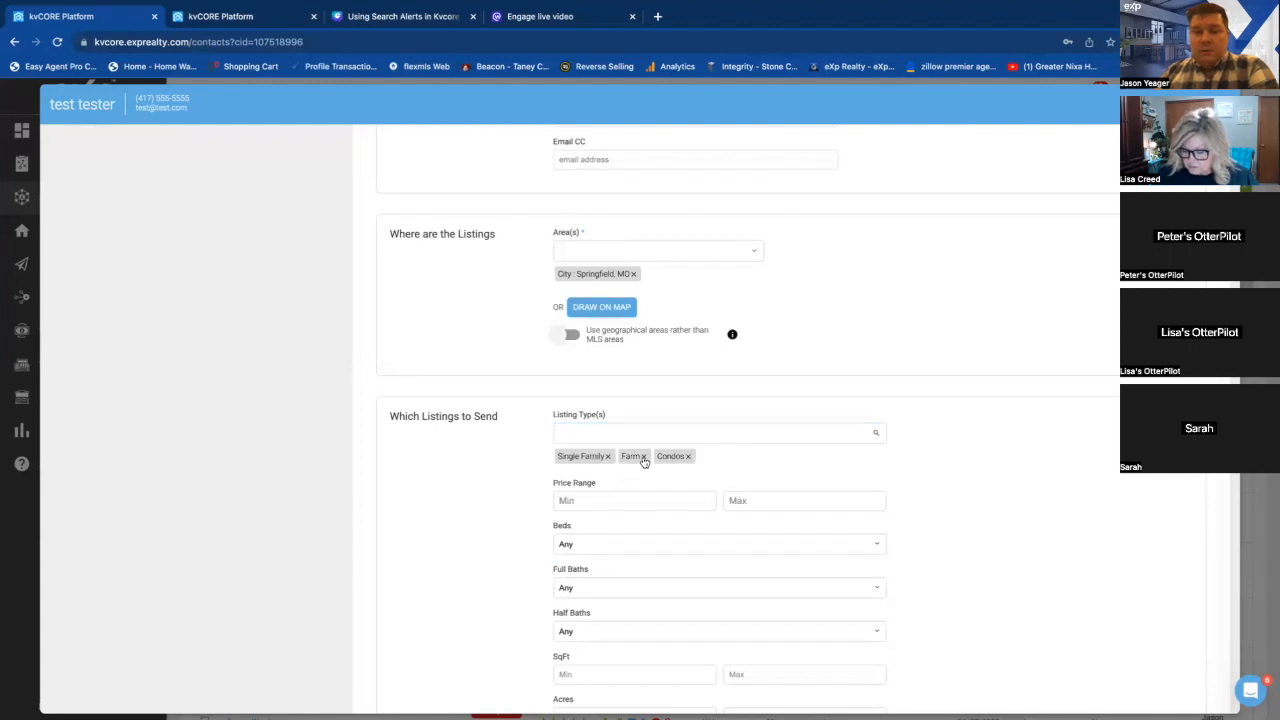
Remove all the chosen listing types and select only Single Family.
click(644, 456)
click(607, 456)
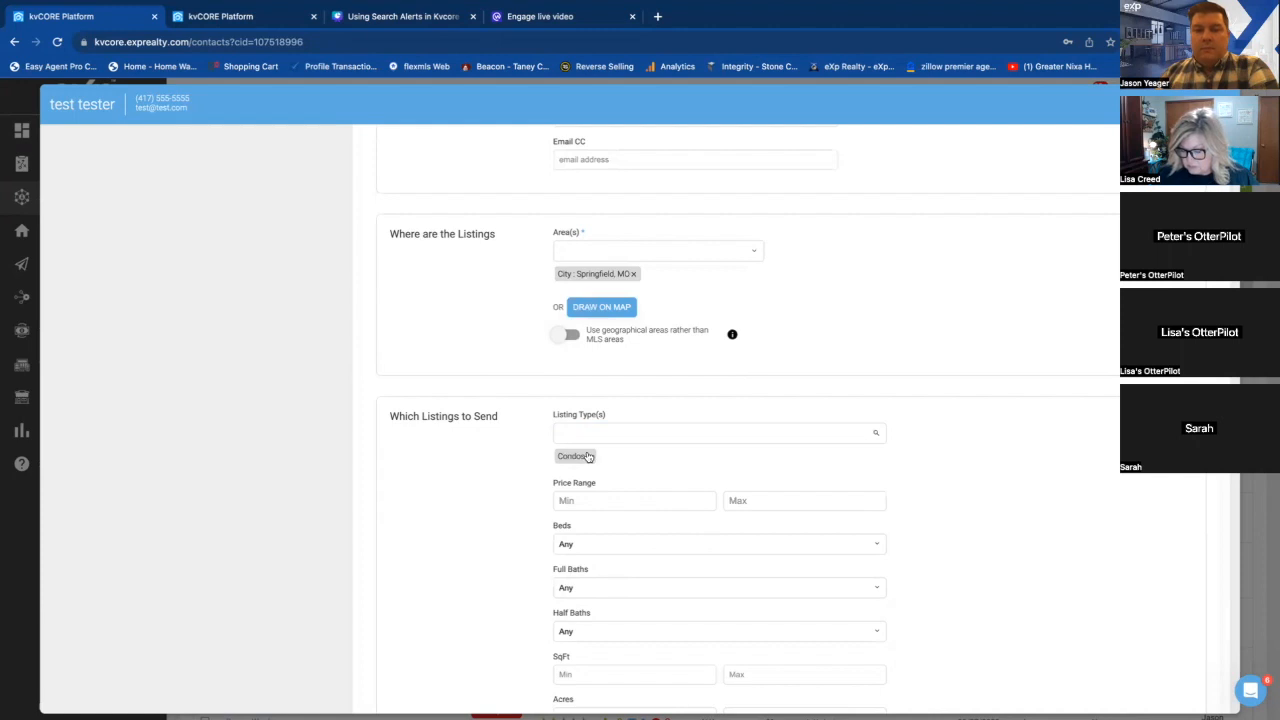
click(589, 456)
click(580, 434)
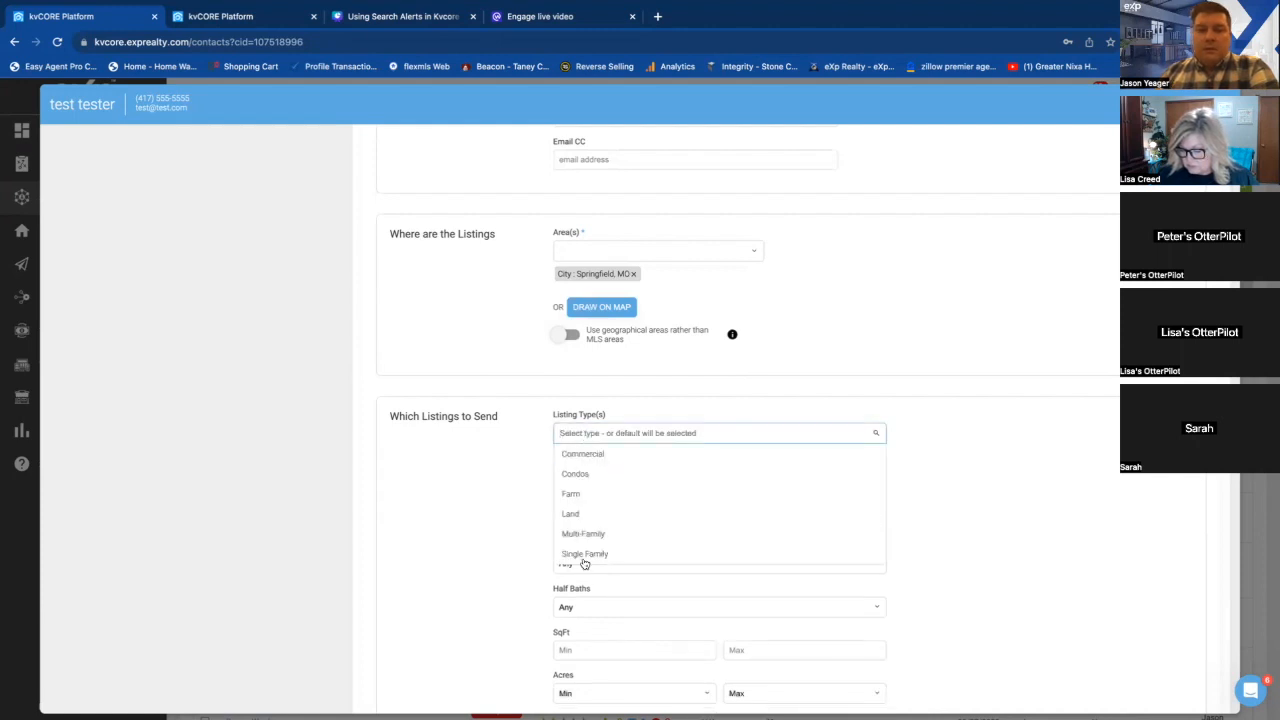
click(586, 554)
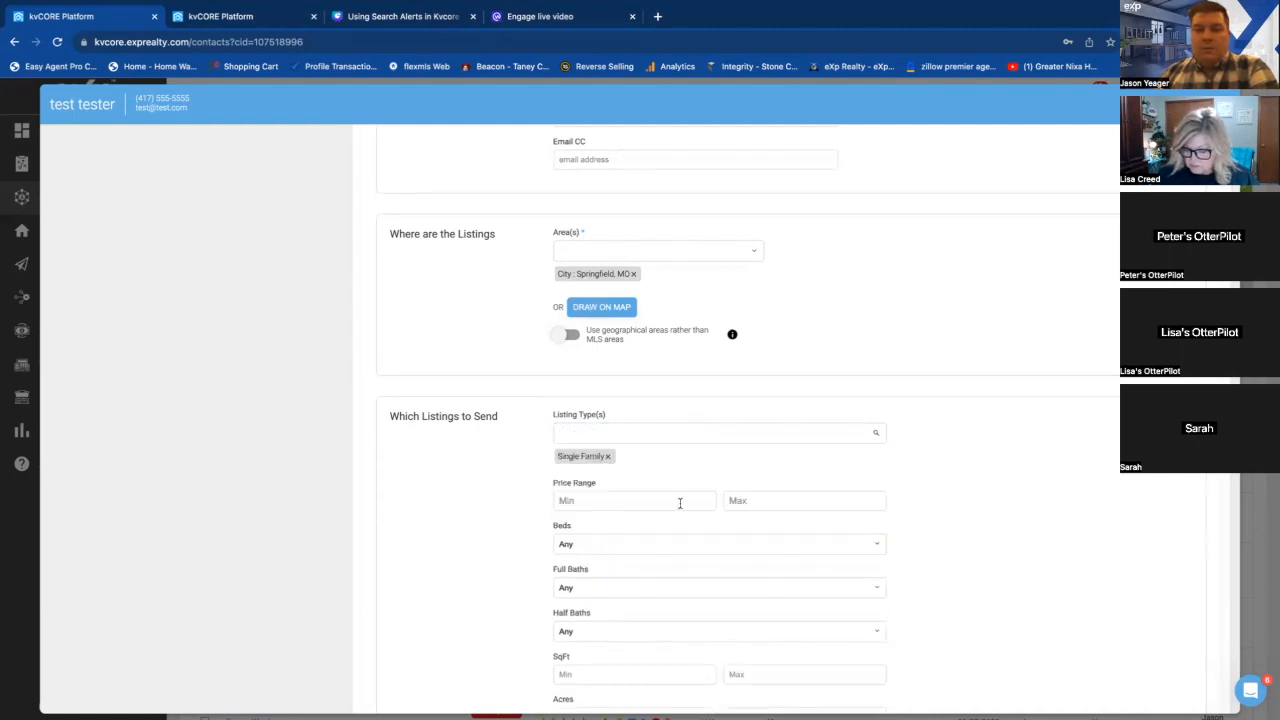
Turn off the Newly Built option in the general property amenities.
scroll(629, 479, down, 3)
scroll(629, 479, down, 3)
scroll(629, 479, down, 1)
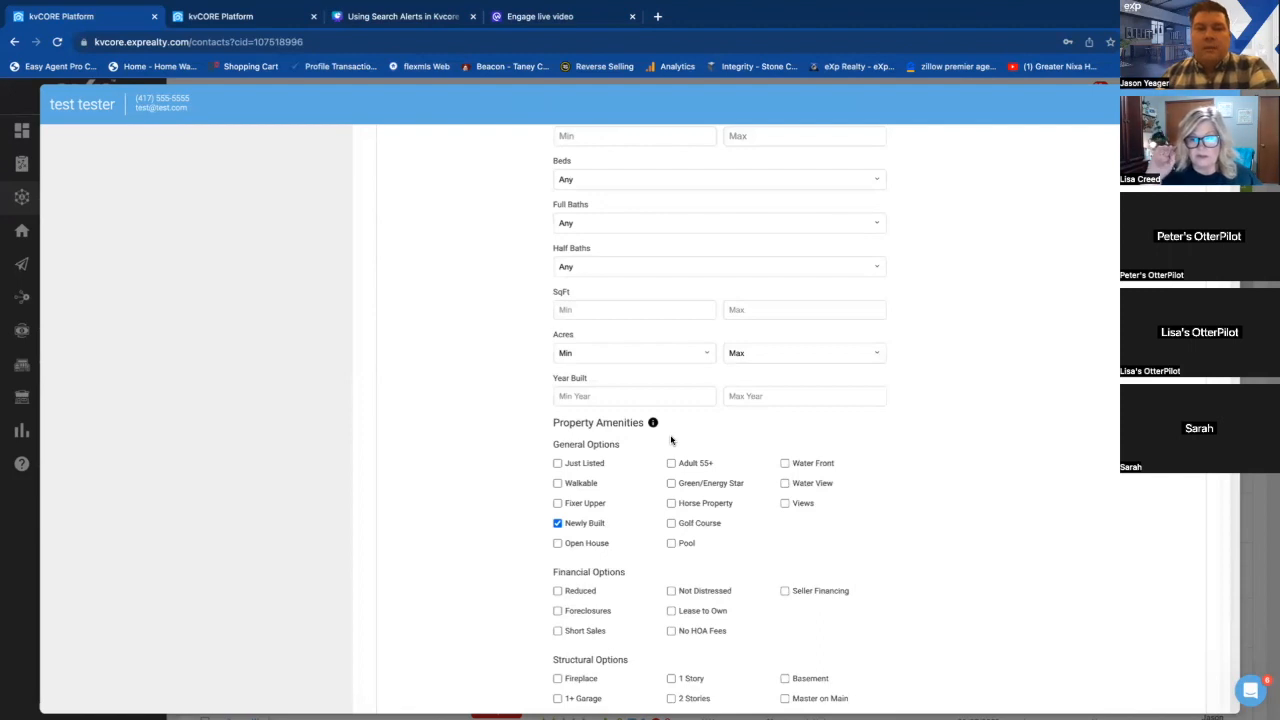
click(557, 523)
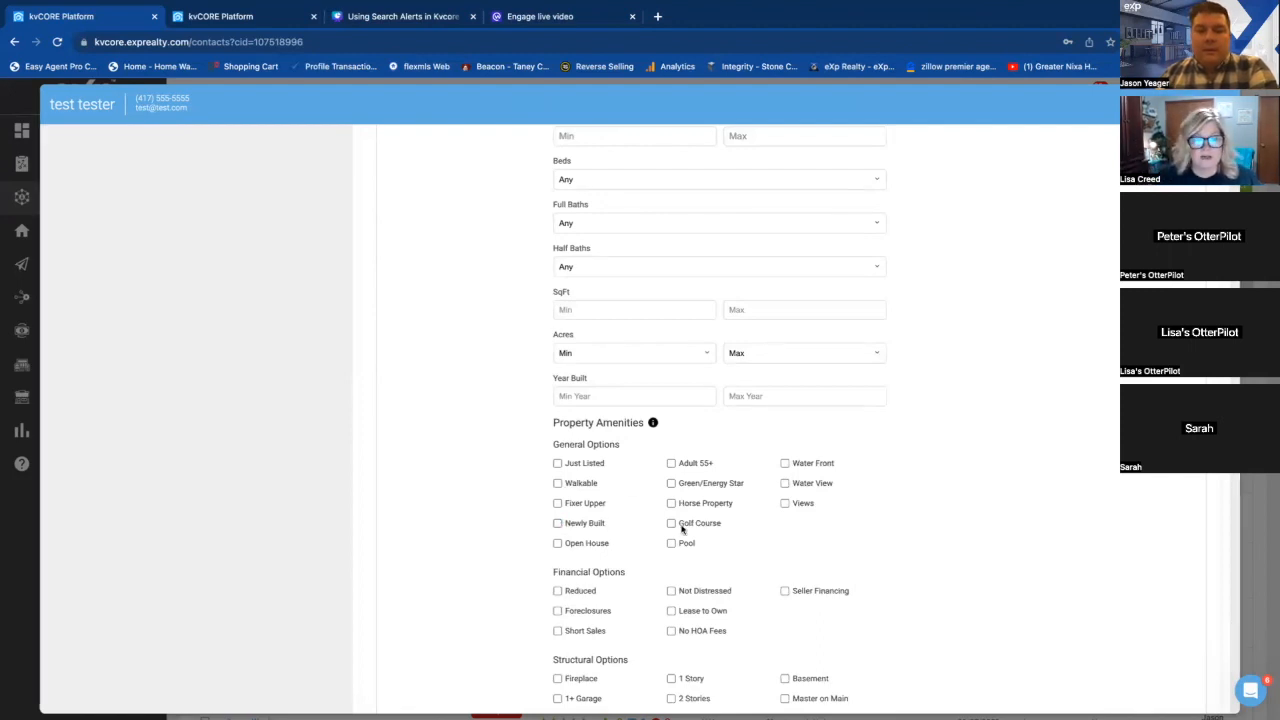
Try raising the minimum year built in increments up through the 1980s.
click(704, 398)
click(704, 397)
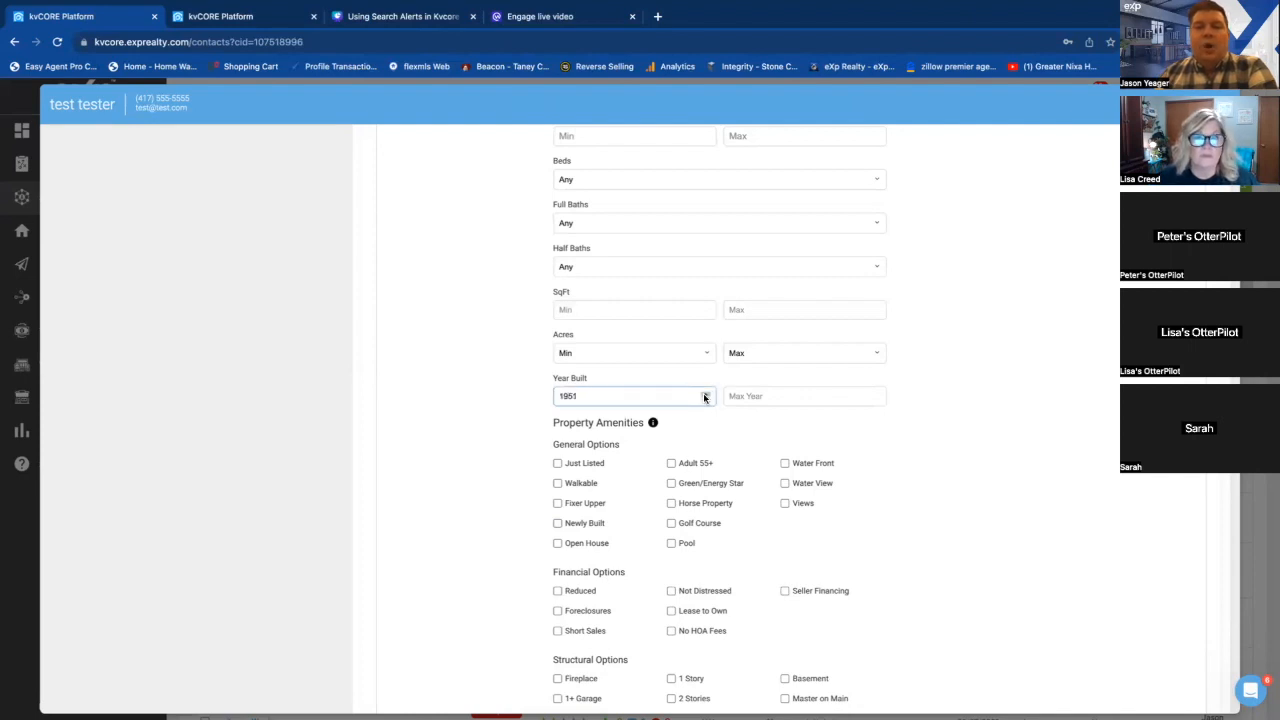
click(704, 397)
click(704, 397)
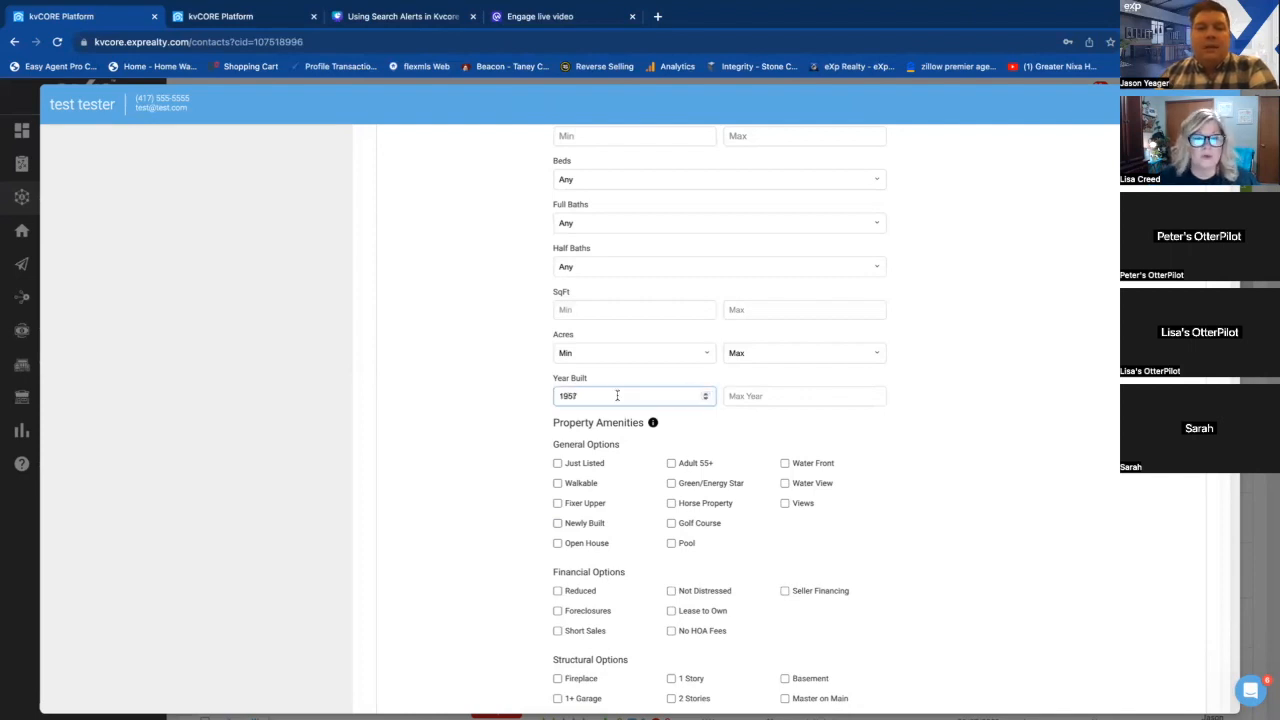
click(705, 396)
click(705, 396)
click(705, 396)
click(705, 396)
click(705, 396)
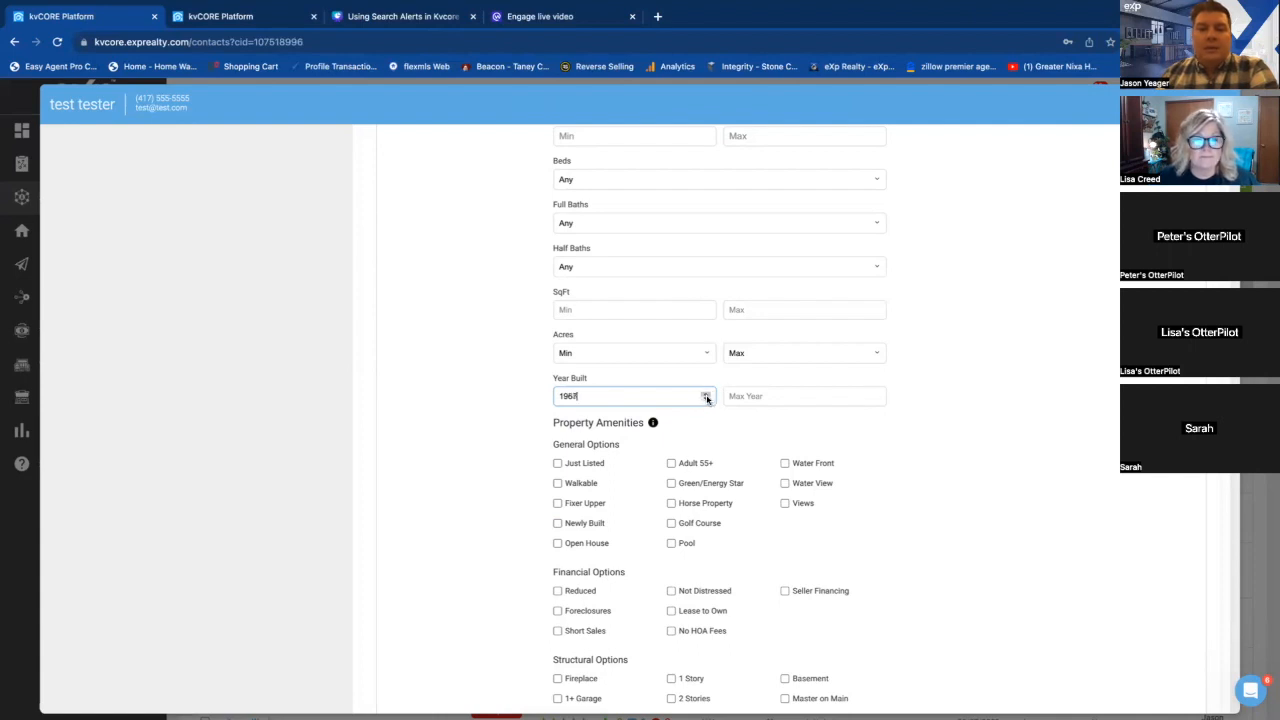
click(705, 396)
click(705, 396)
click(705, 396)
click(705, 396)
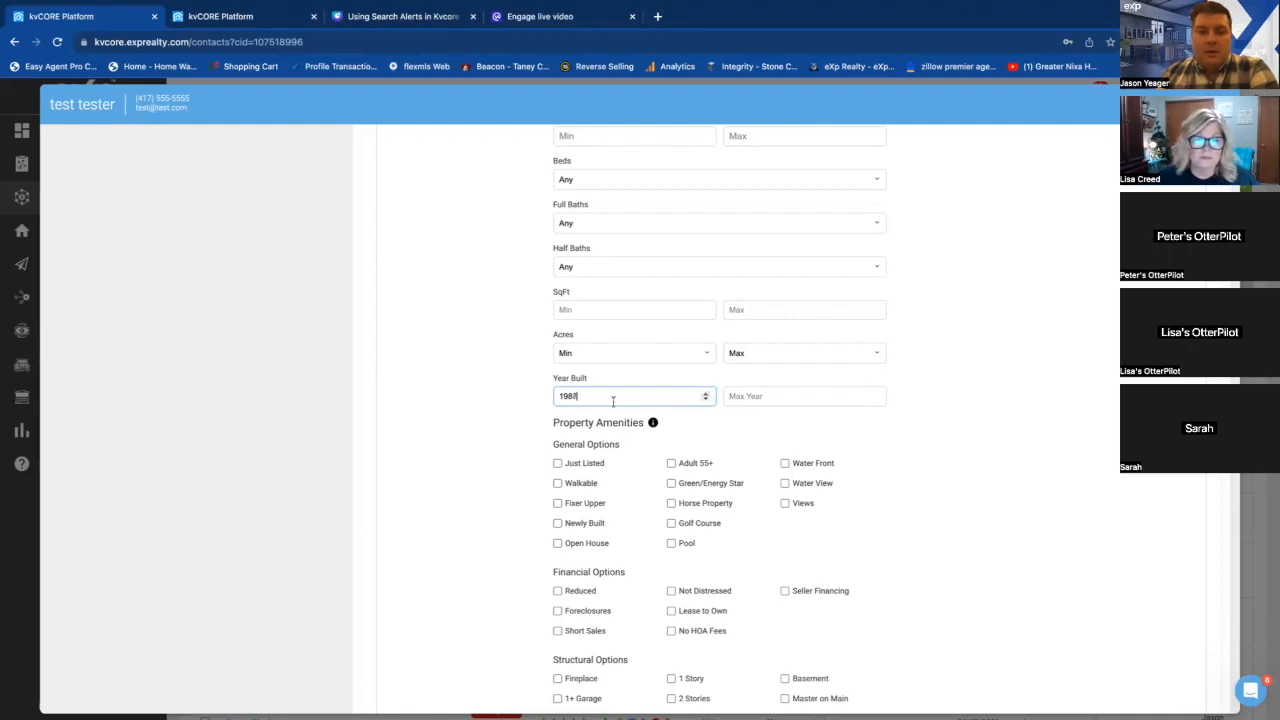
Replace the minimum year built with 2022.
drag(581, 396, 541, 393)
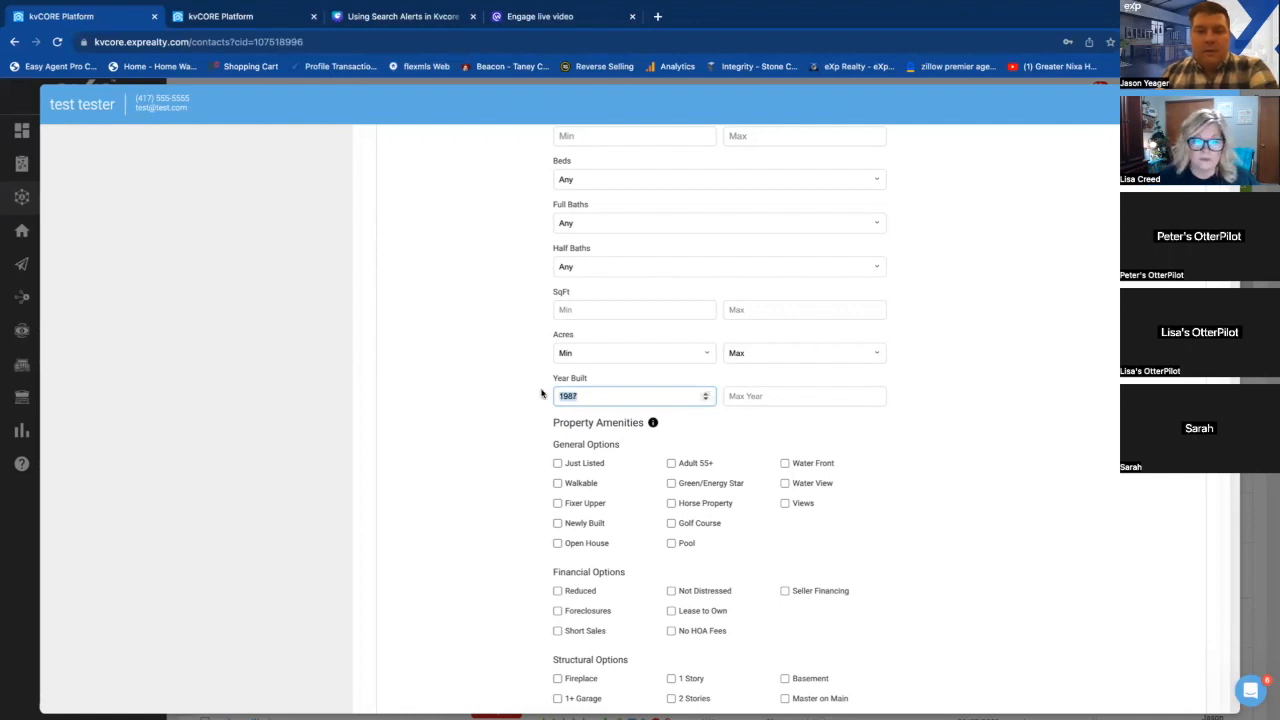
text(2023)
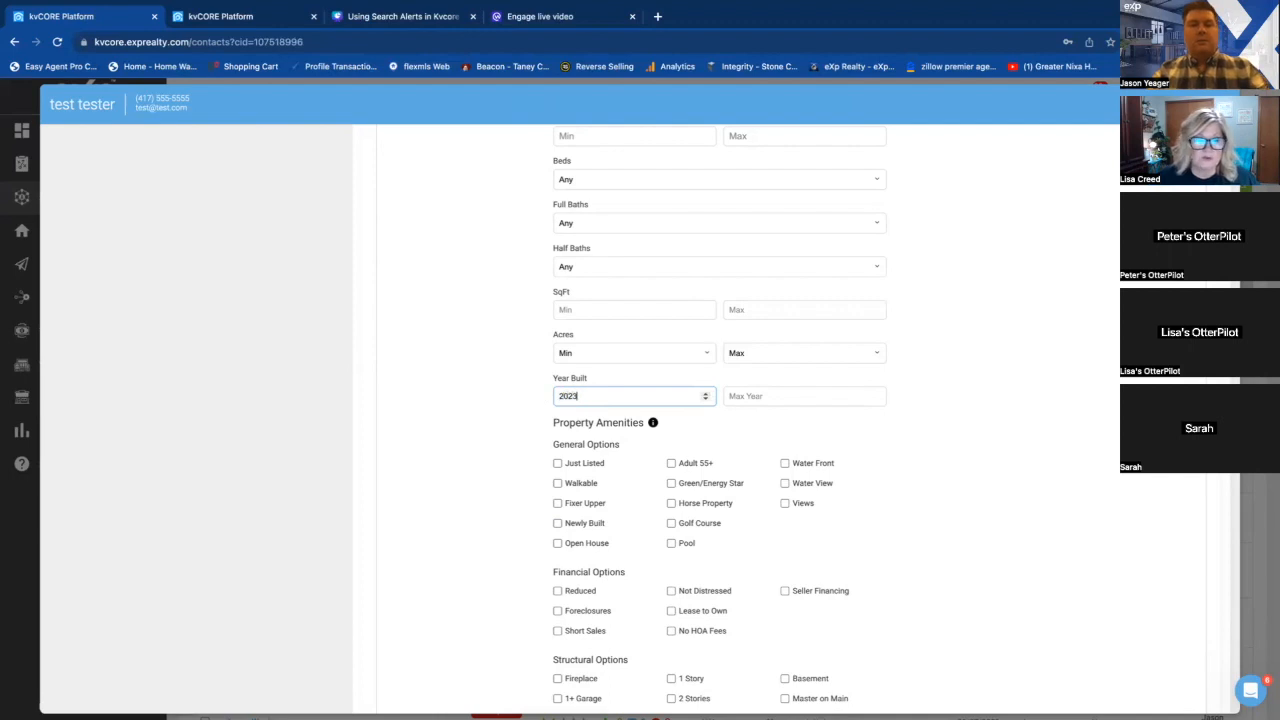
text(2)
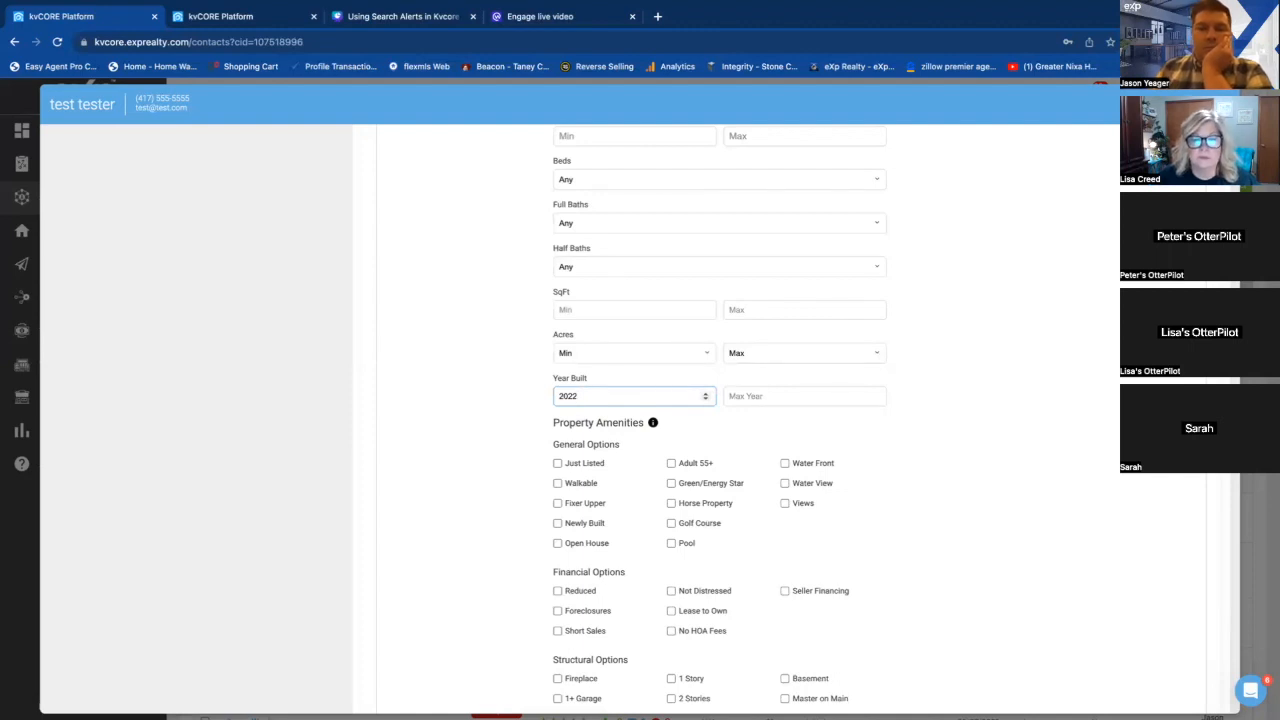
click(508, 432)
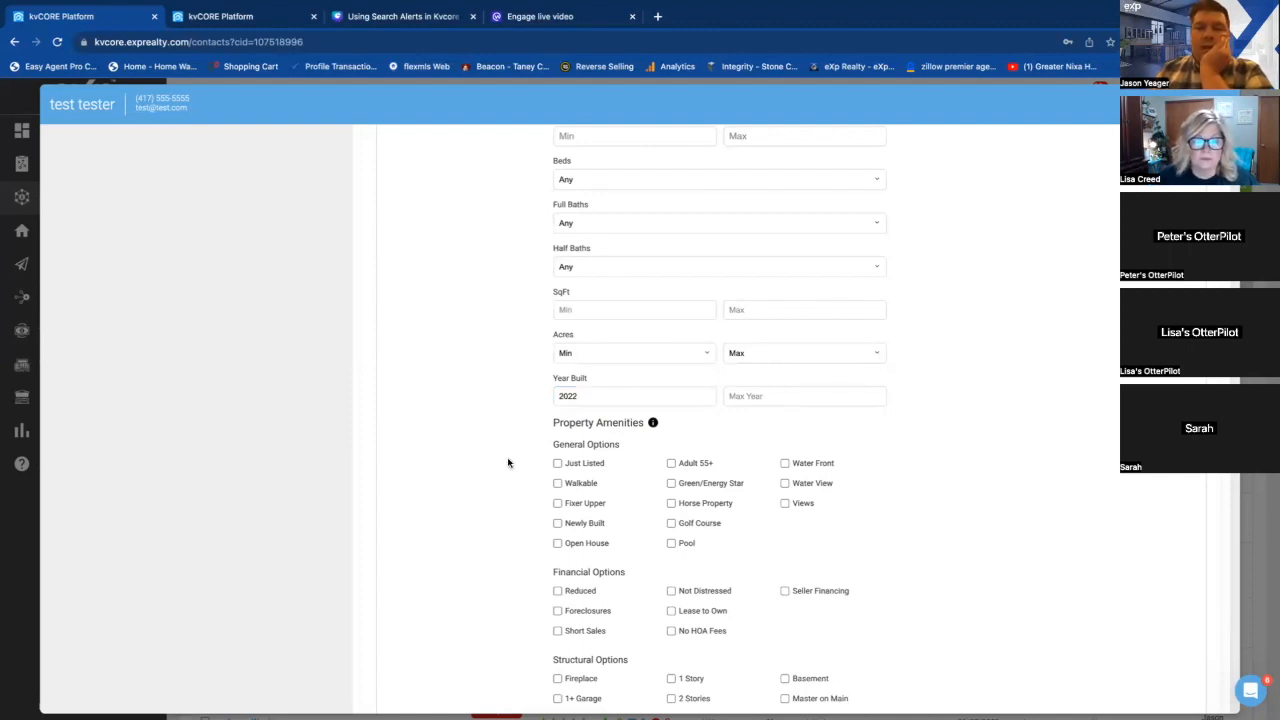
Add a keyword criterion to the alert and choose Vacation Rental as its field.
scroll(521, 515, down, 3)
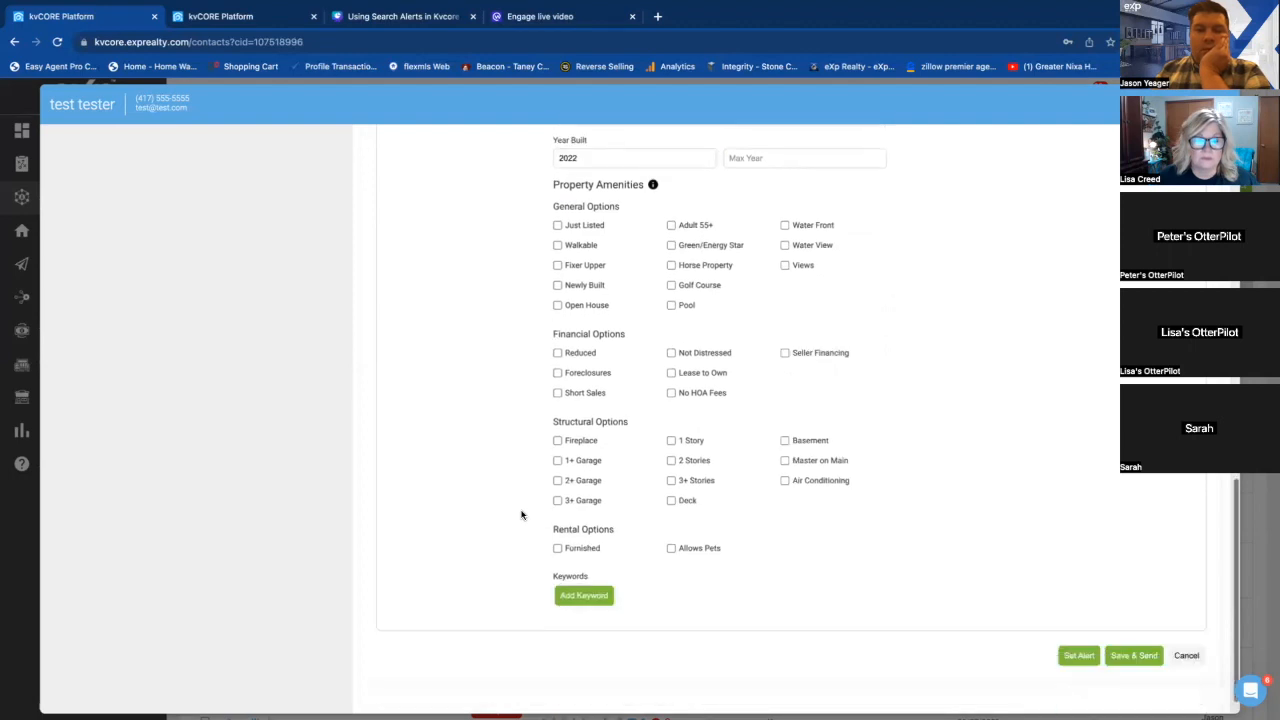
scroll(521, 515, down, 1)
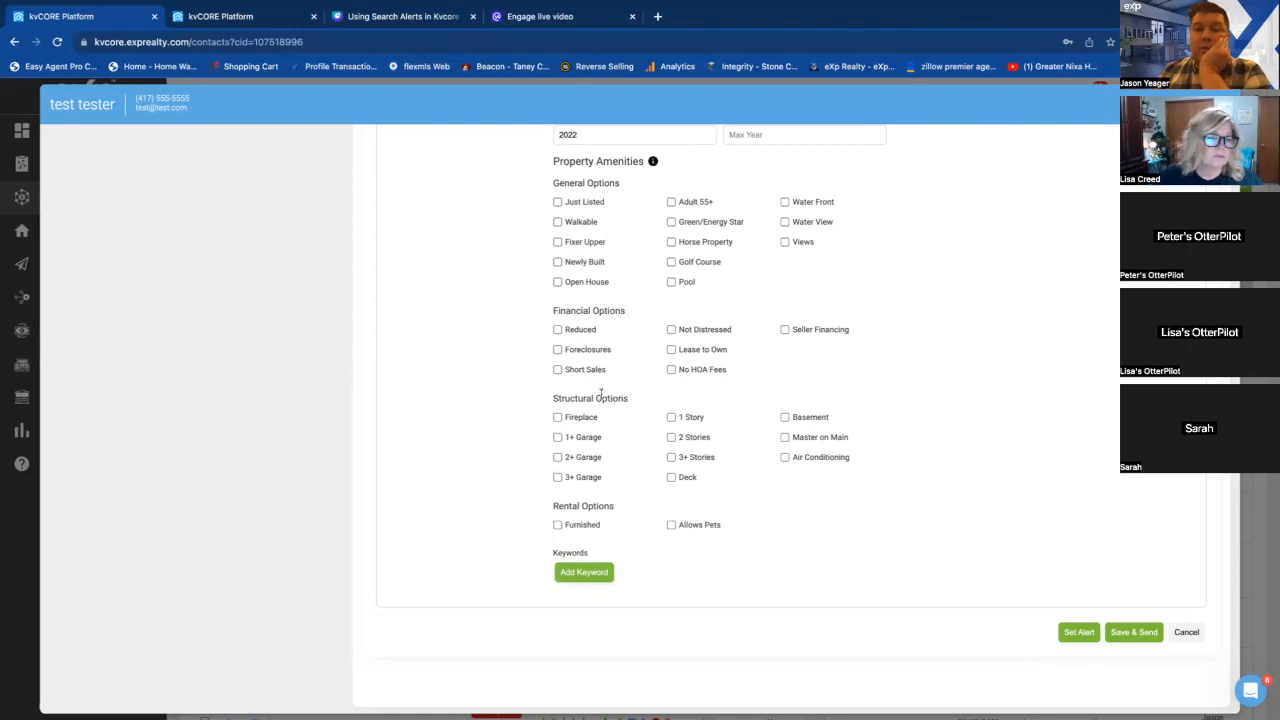
click(585, 574)
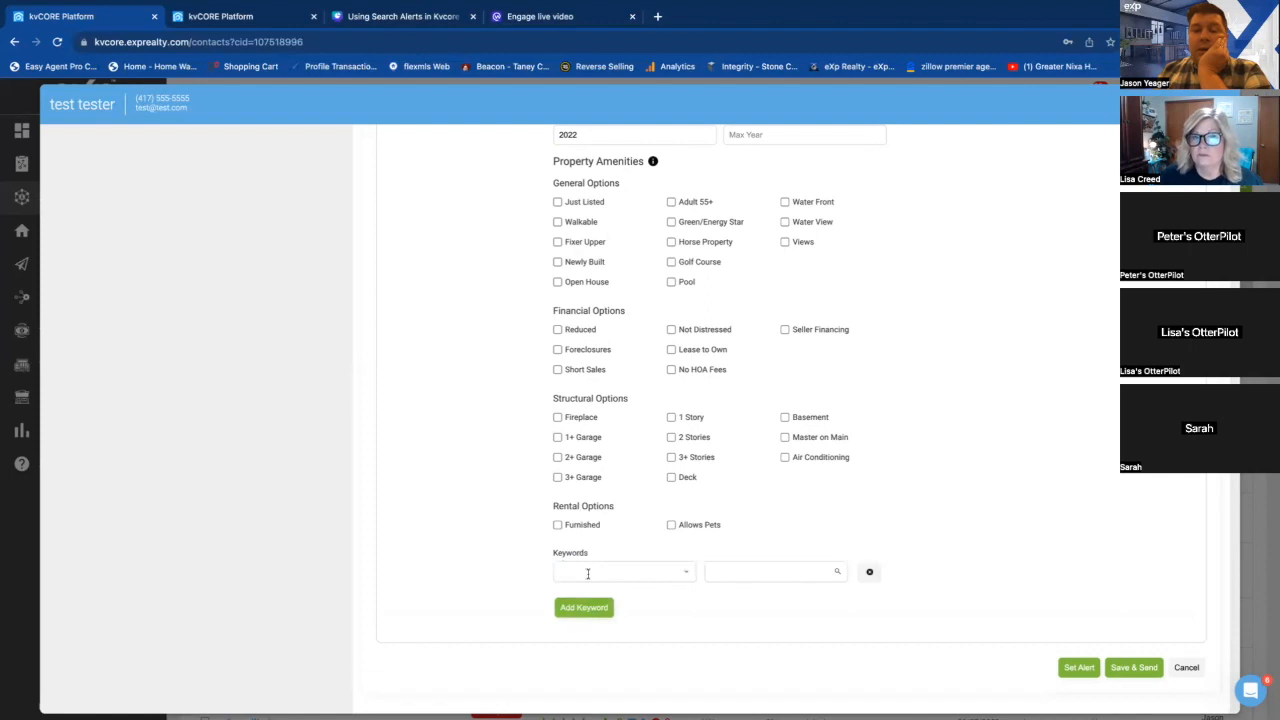
click(686, 571)
text(vacation)
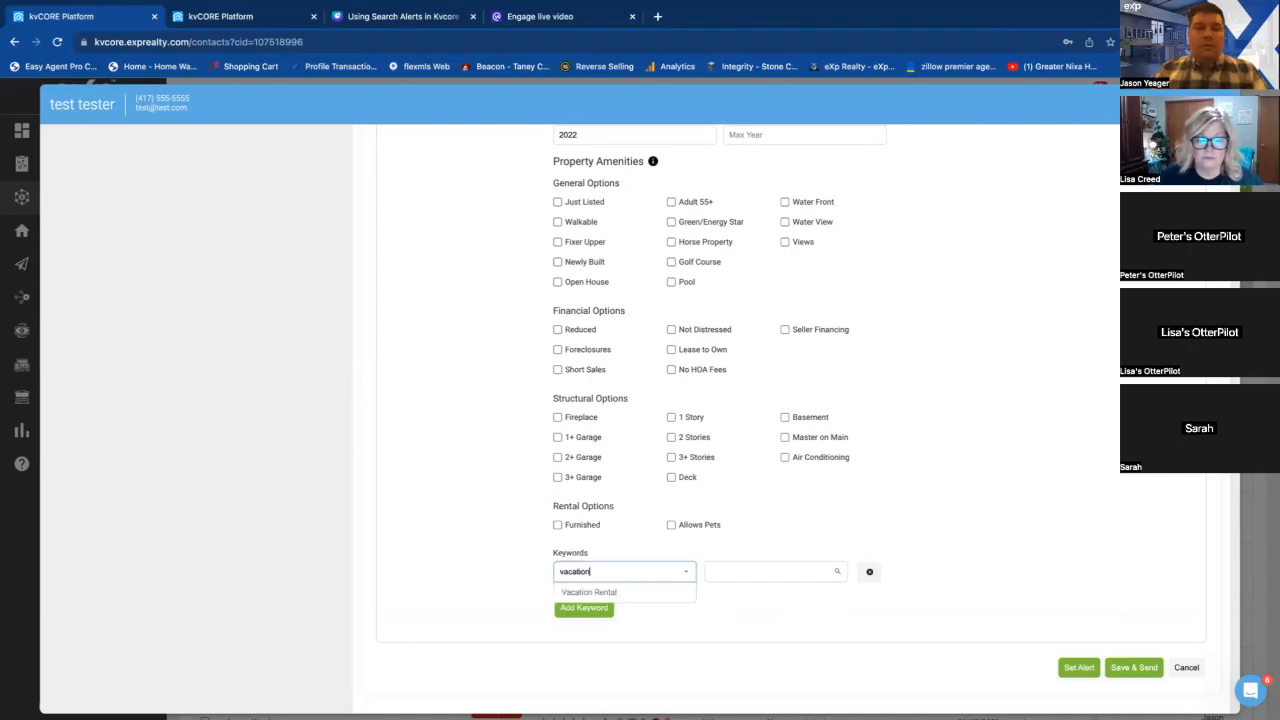
click(625, 594)
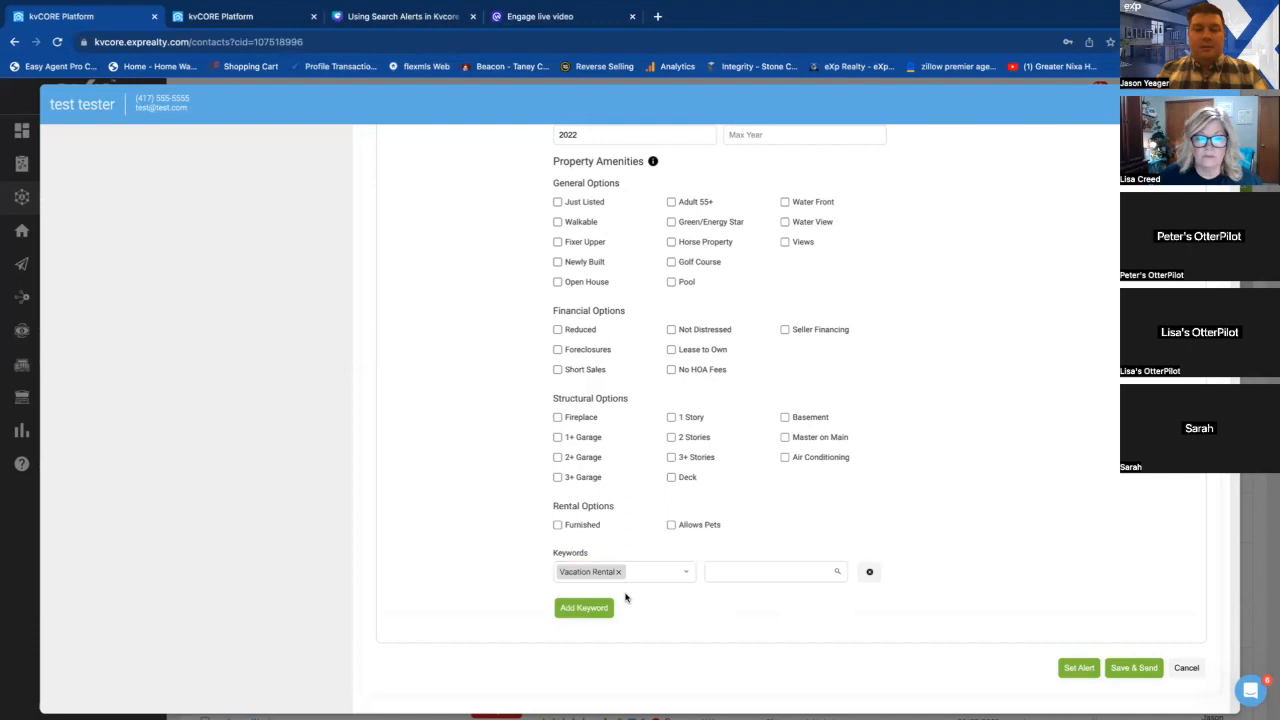
Look over the value and field choices for the Vacation Rental keyword.
click(727, 573)
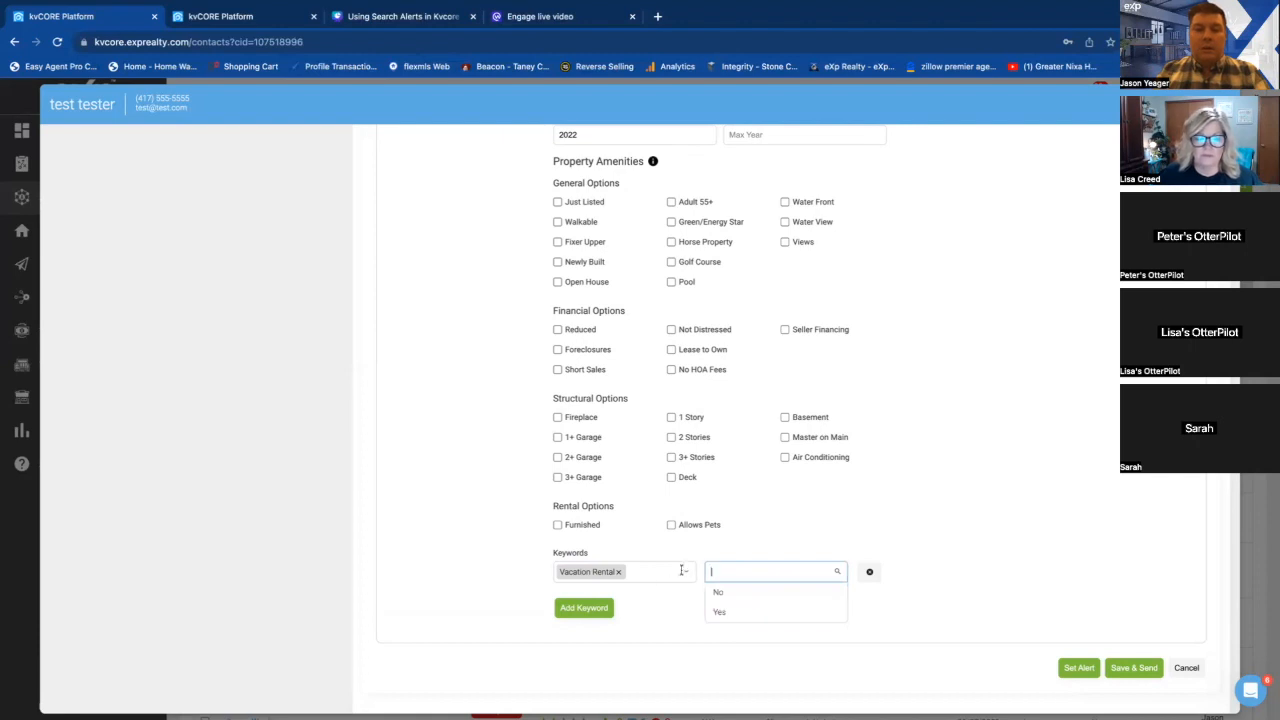
click(588, 571)
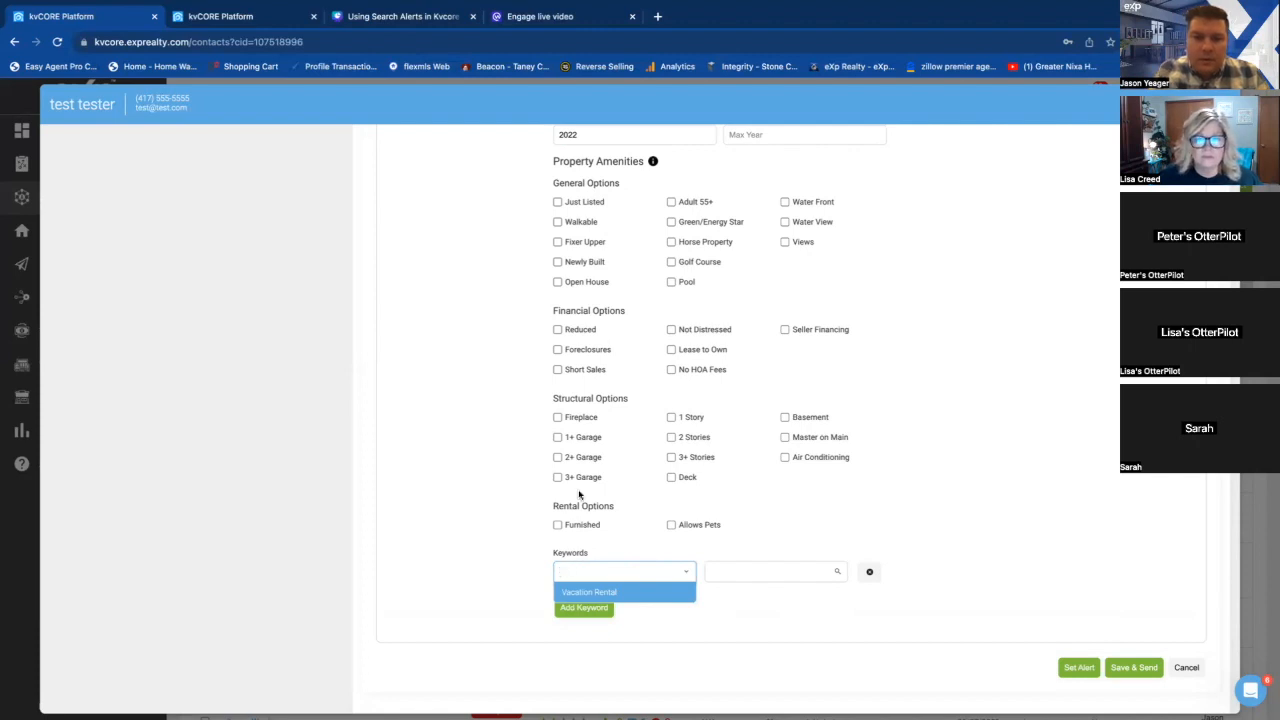
scroll(578, 494, up, 1)
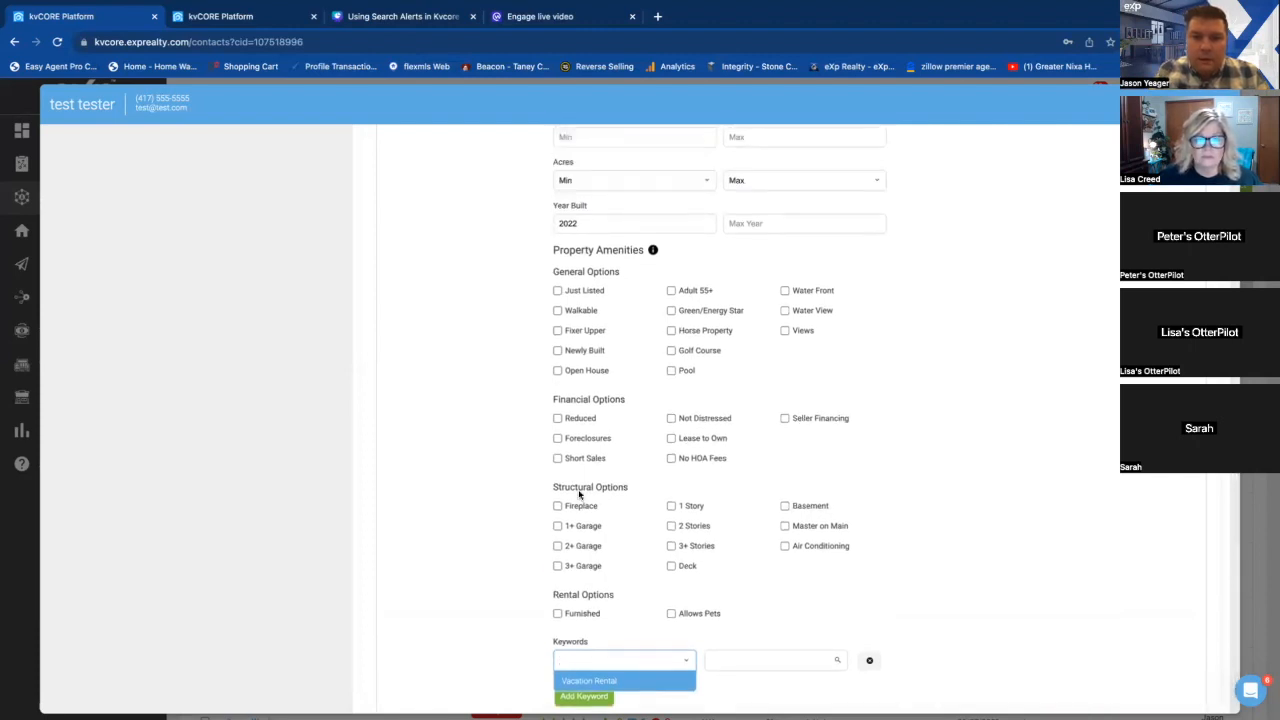
scroll(578, 494, up, 1)
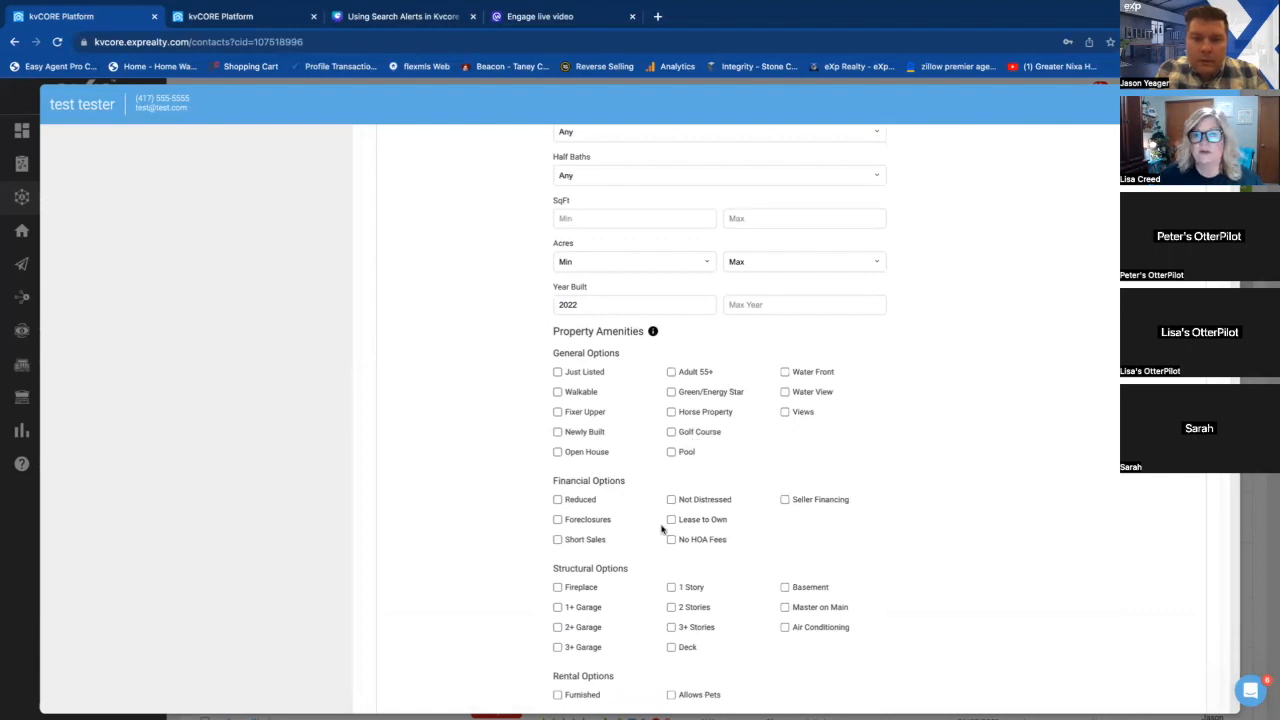
Turn on the Basement option in the structural amenities.
scroll(661, 530, down, 1)
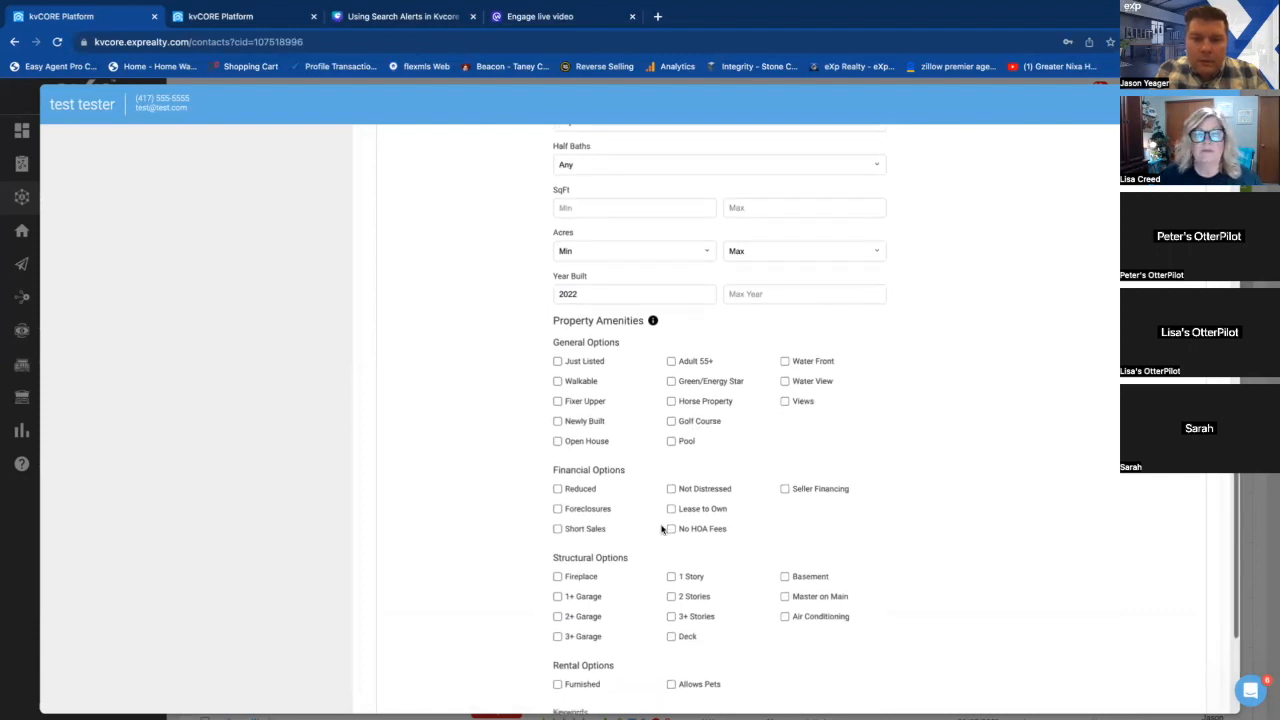
click(784, 562)
scroll(763, 521, down, 3)
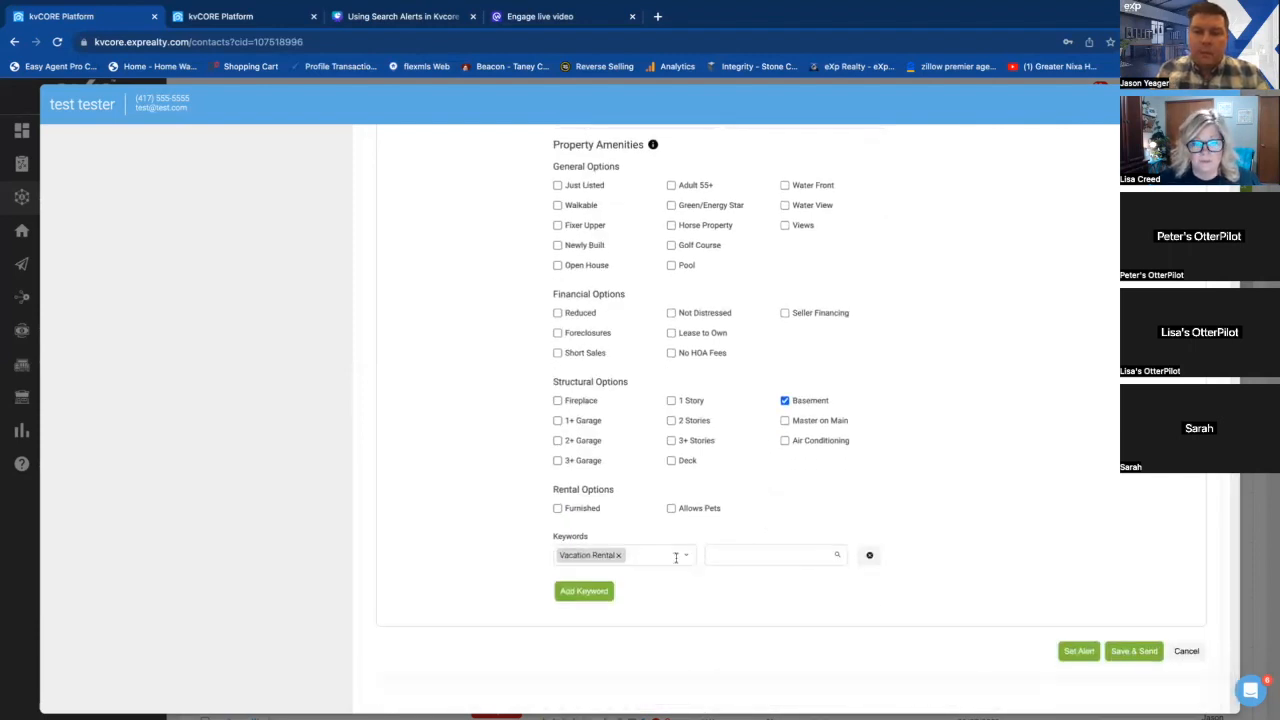
Replace the keyword field with Basement Type by searching the keyword fields for basement.
click(684, 554)
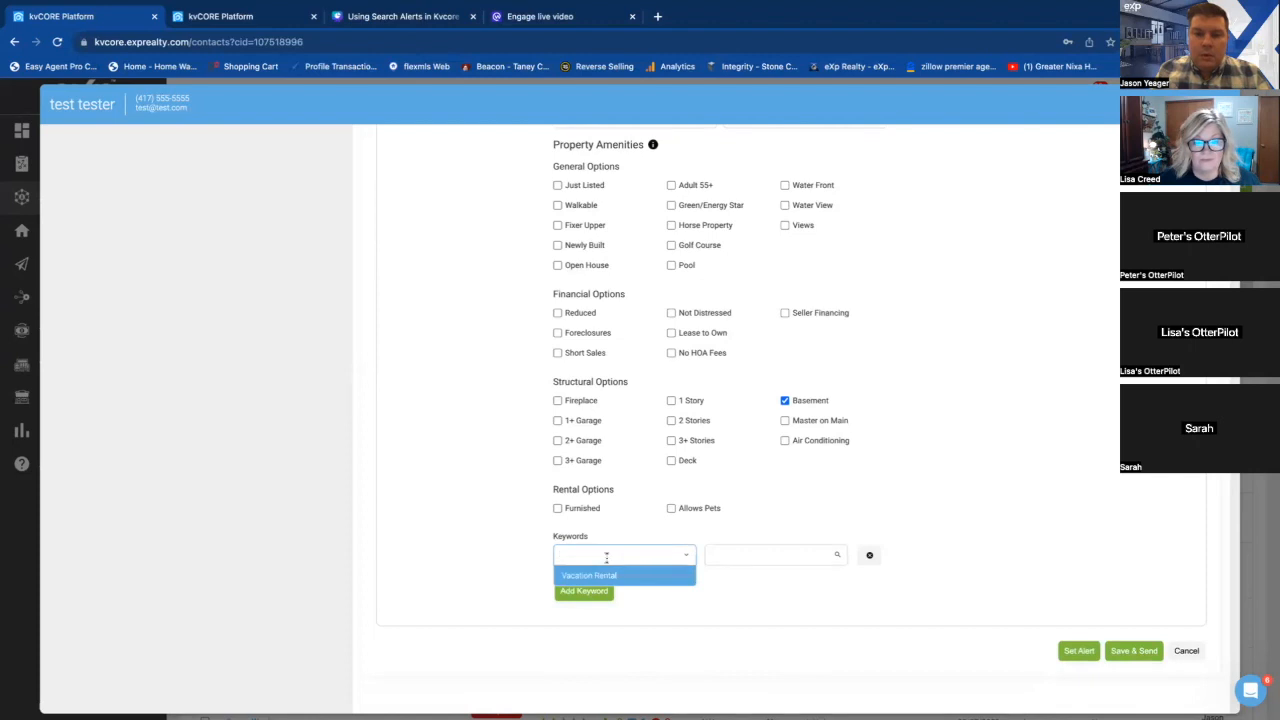
text(basement)
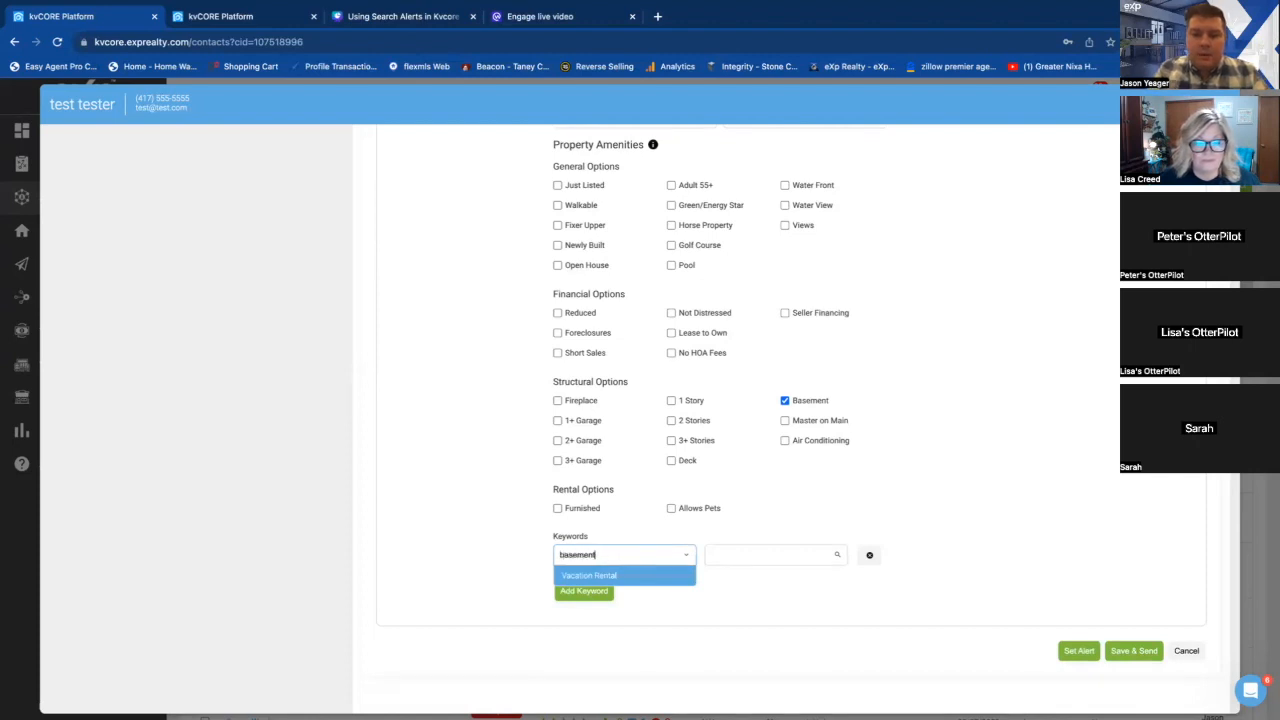
key(Return)
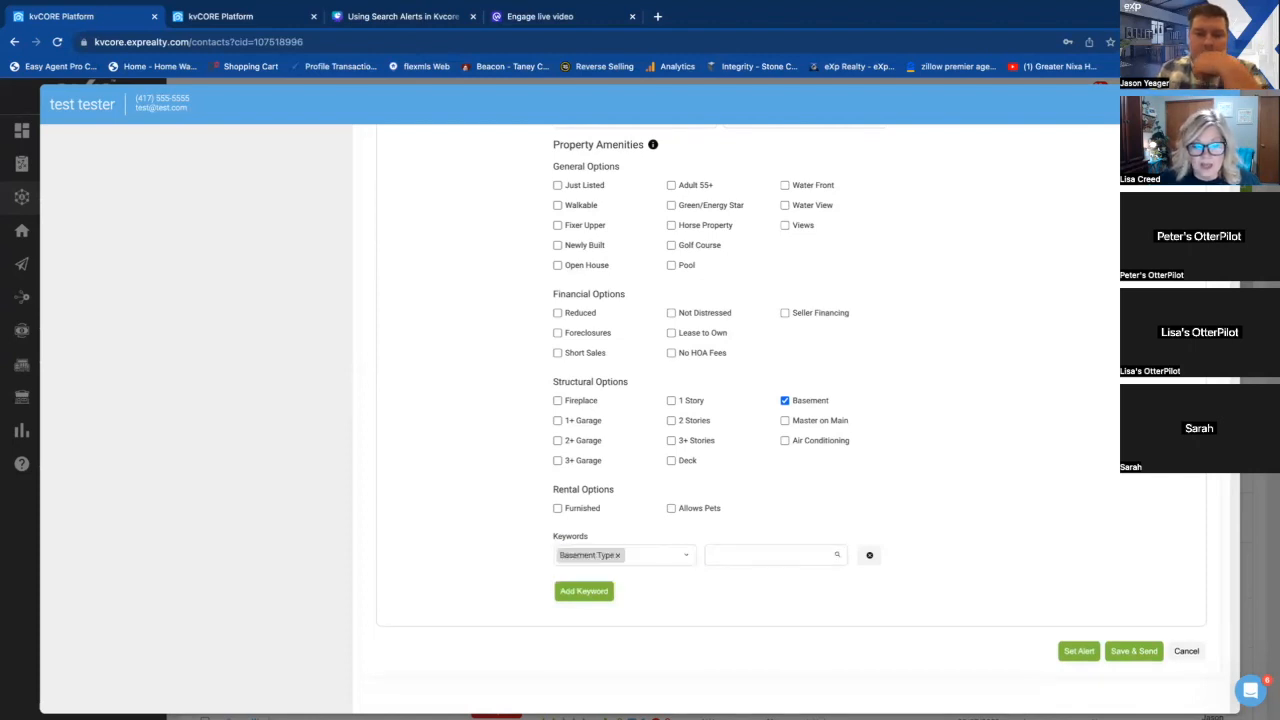
Examine the full list of value choices for the Basement Type keyword and close it without selecting any.
click(741, 554)
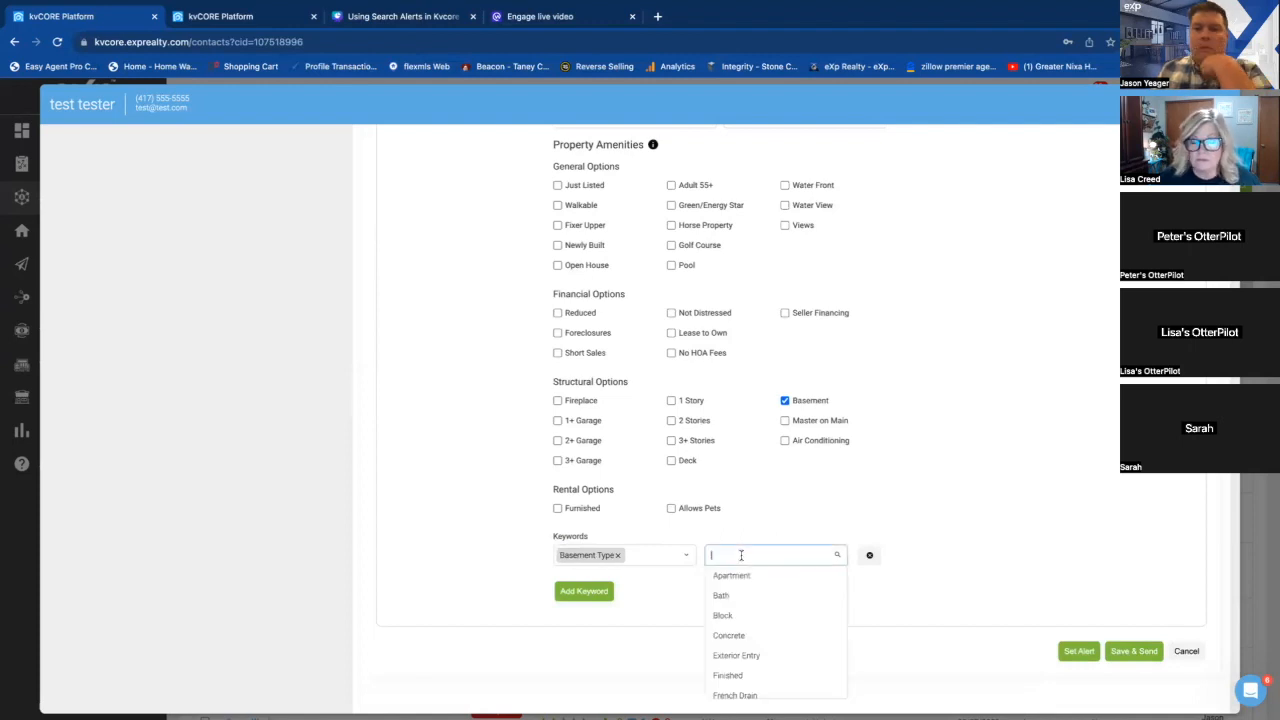
scroll(750, 575, down, 1)
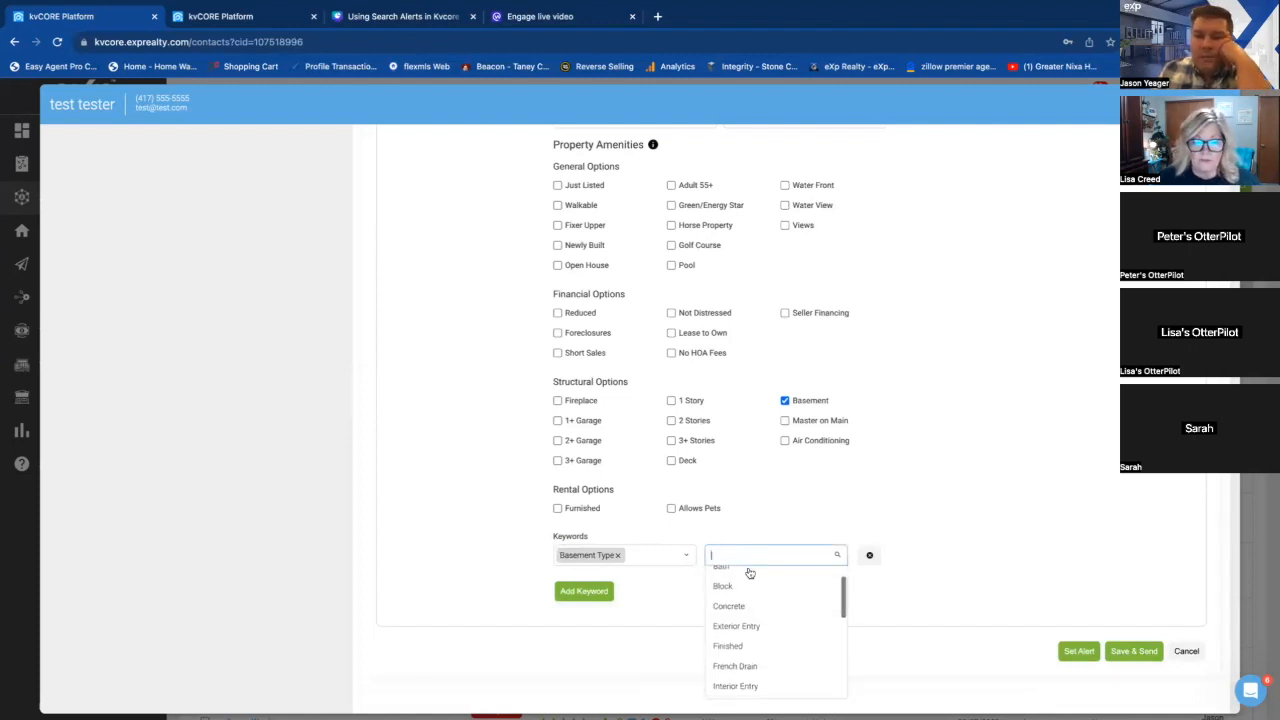
scroll(745, 609, down, 3)
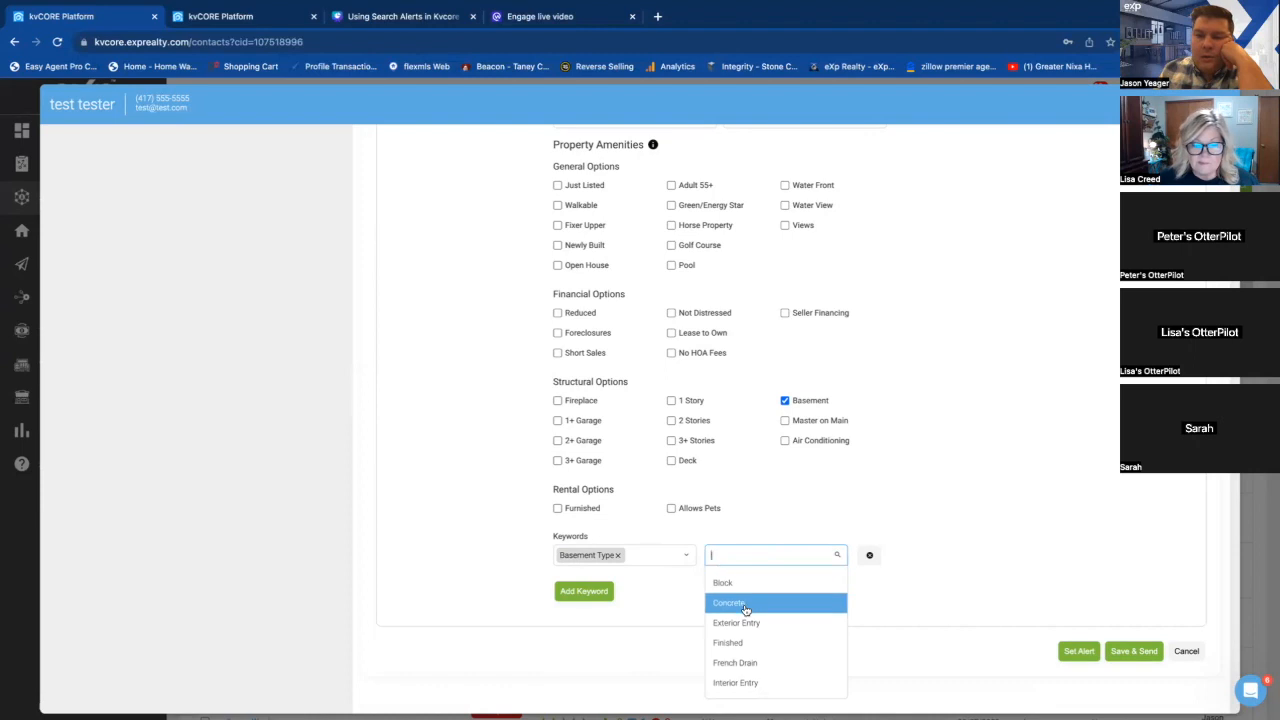
scroll(745, 609, down, 2)
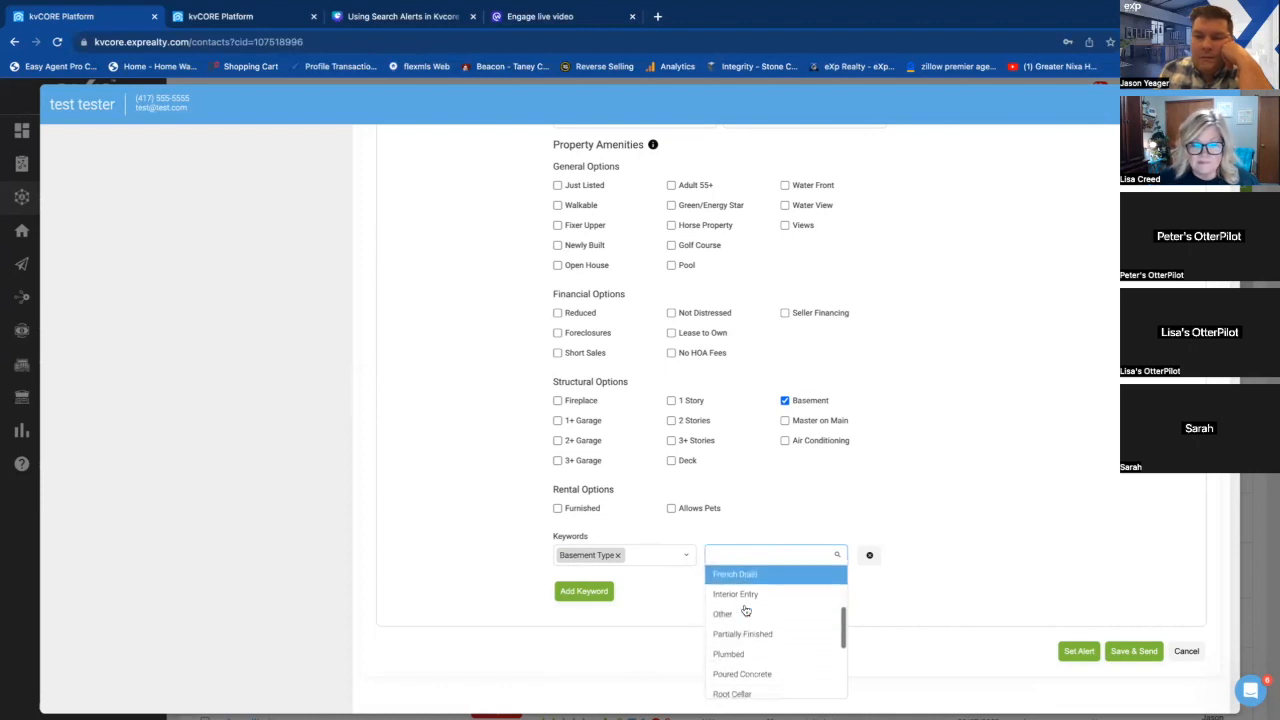
scroll(745, 637, down, 3)
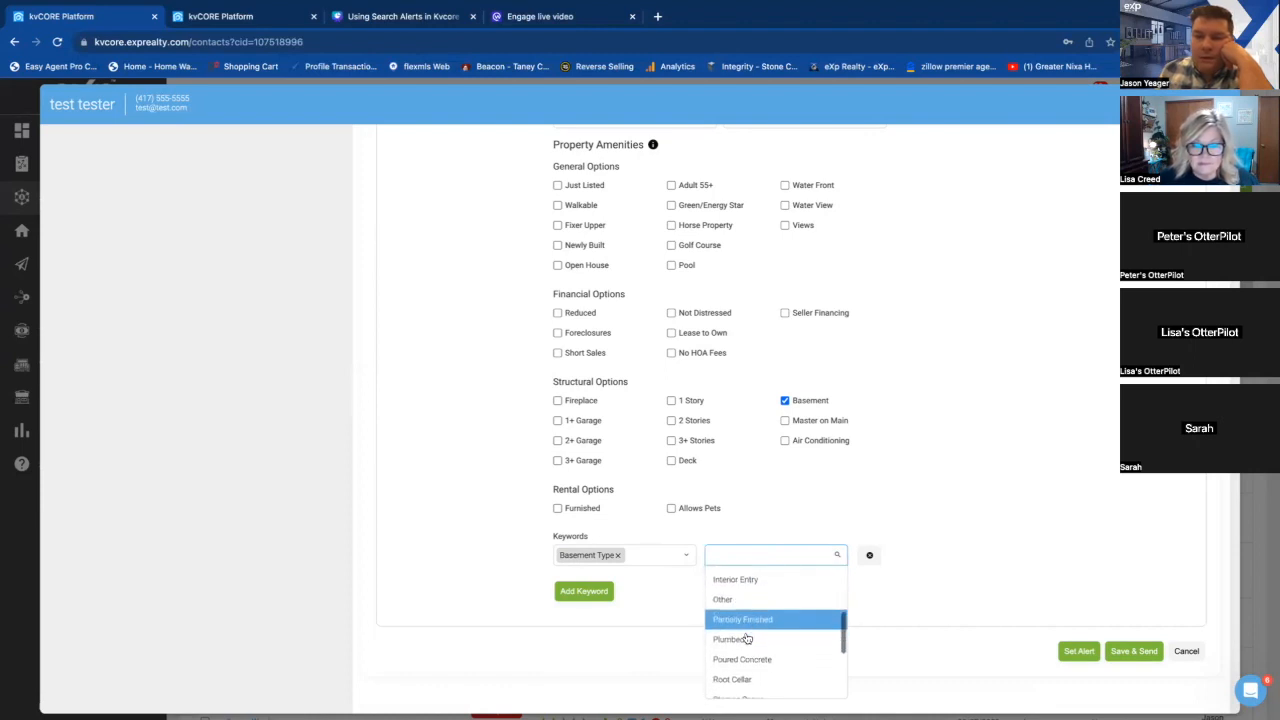
scroll(746, 638, down, 4)
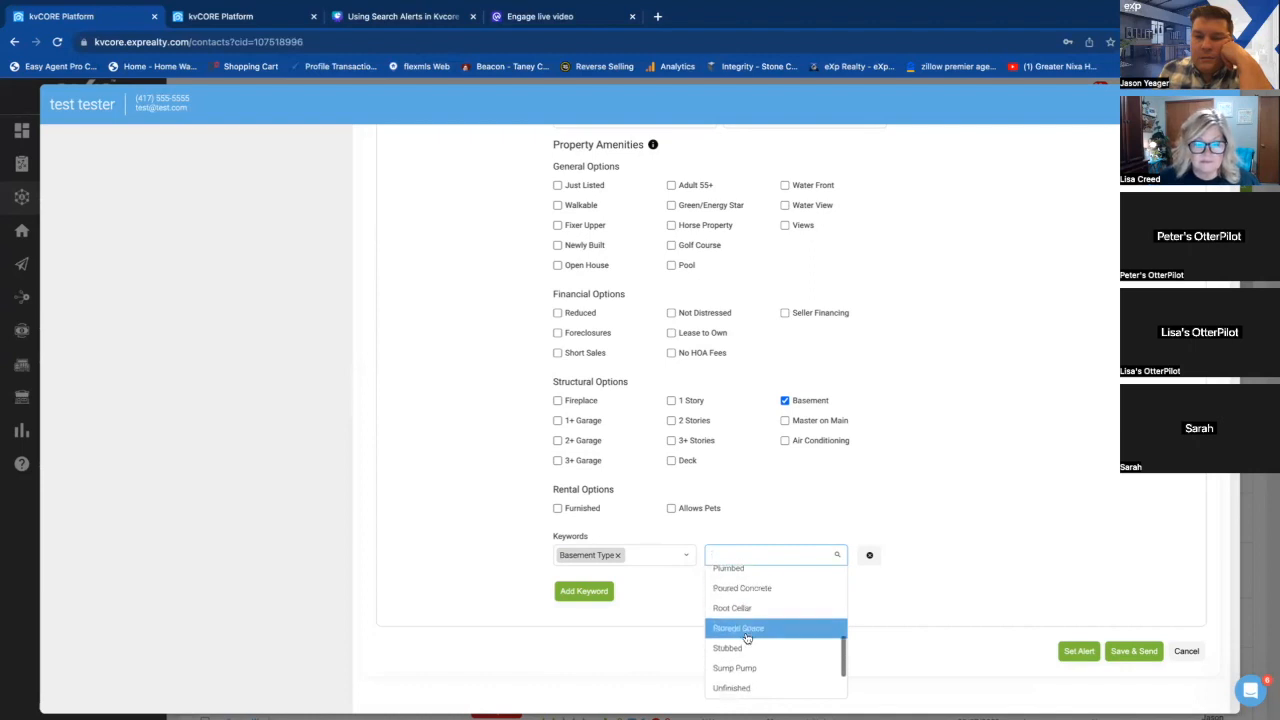
scroll(746, 638, down, 2)
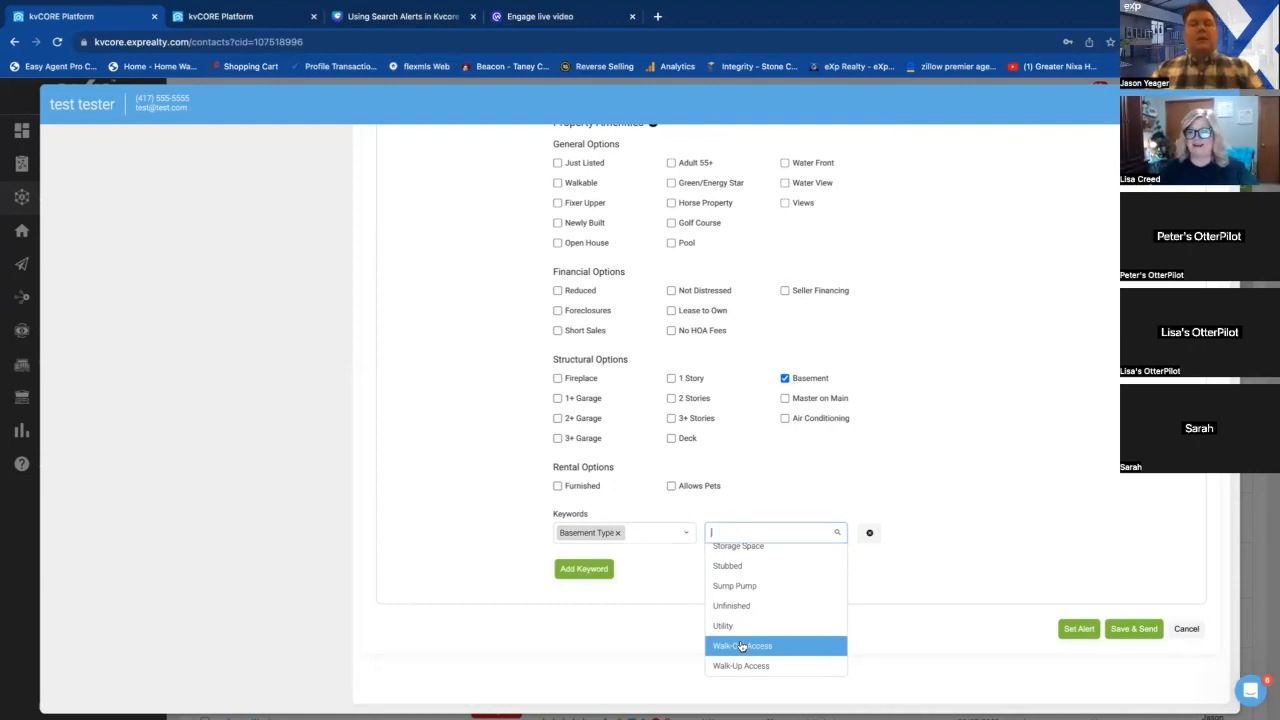
click(936, 488)
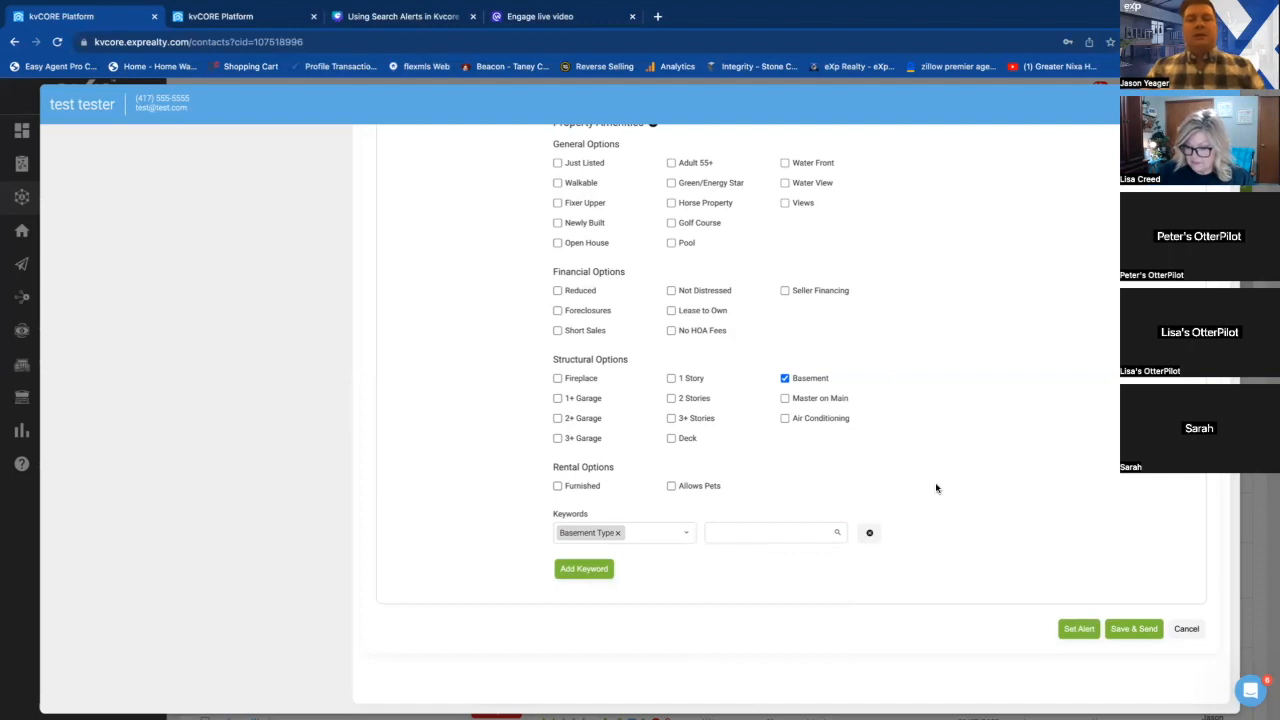
Turn off the Basement structural option, and save and send the search alert.
click(785, 380)
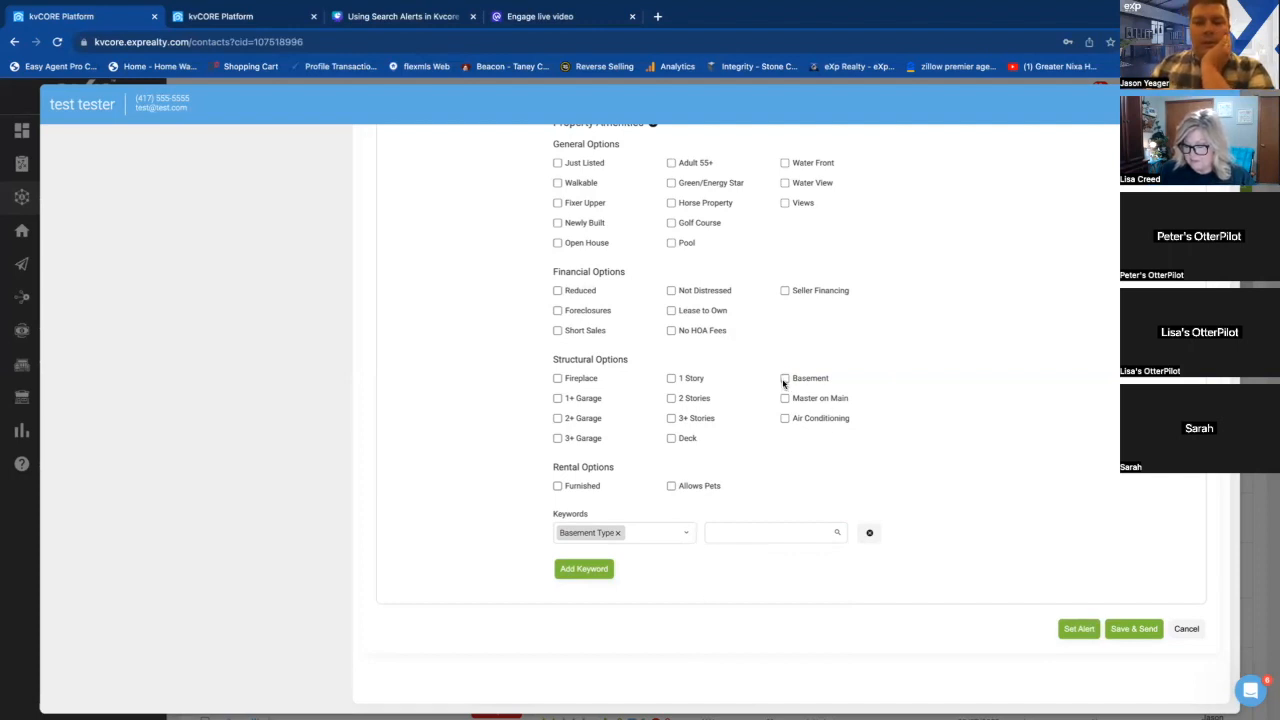
click(1135, 632)
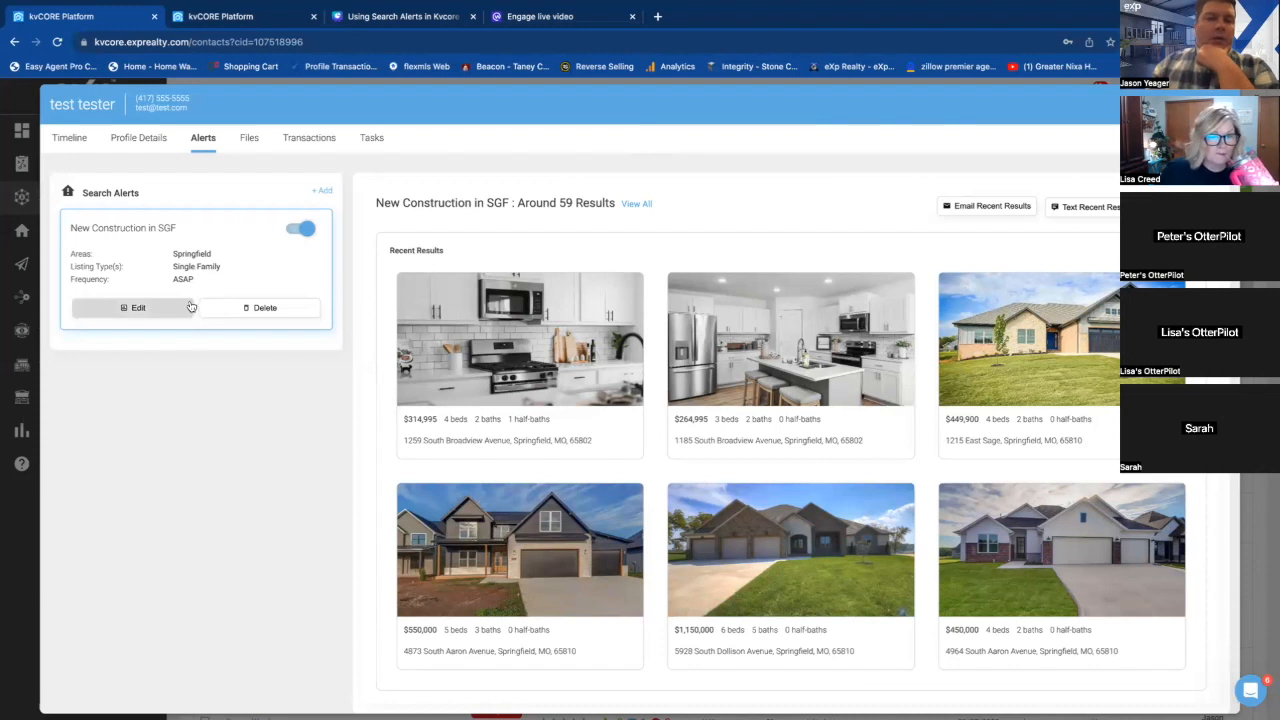
Open a blank search alert form for the contact and return to the contact's timeline.
click(325, 193)
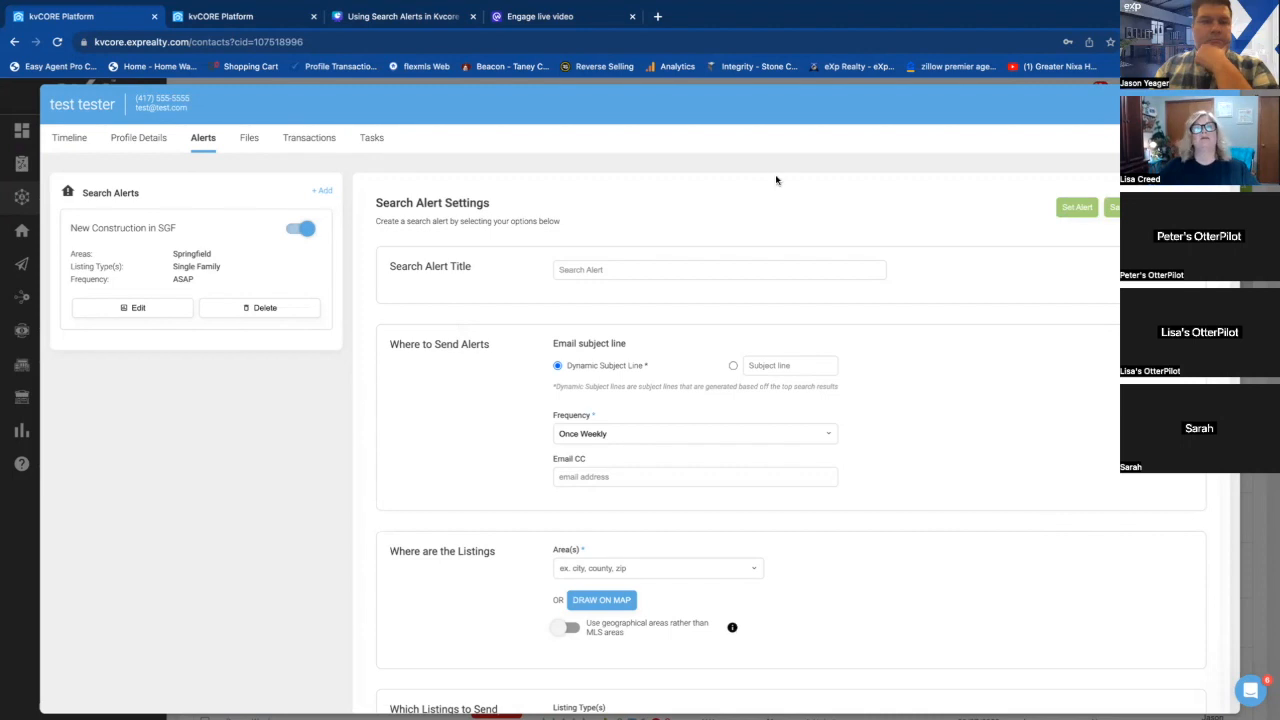
click(70, 139)
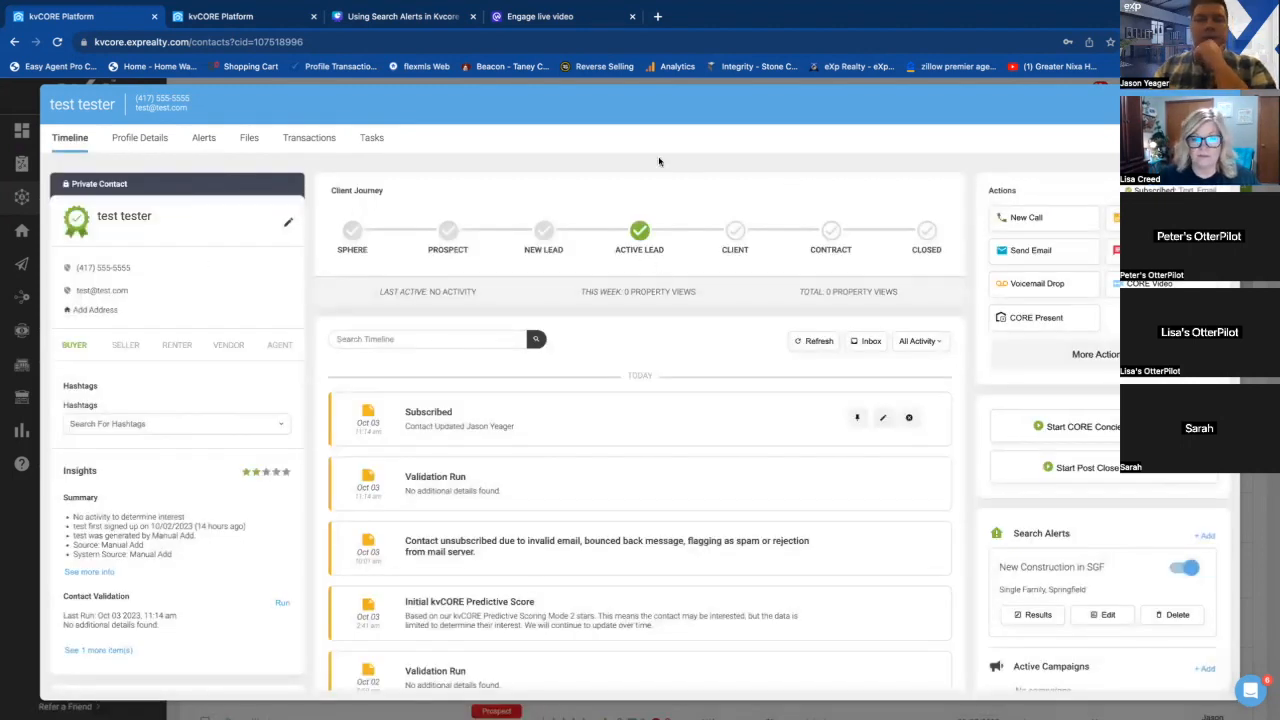
Switch to the Canva presentation and show the Market Activity for Sellers slide.
click(386, 17)
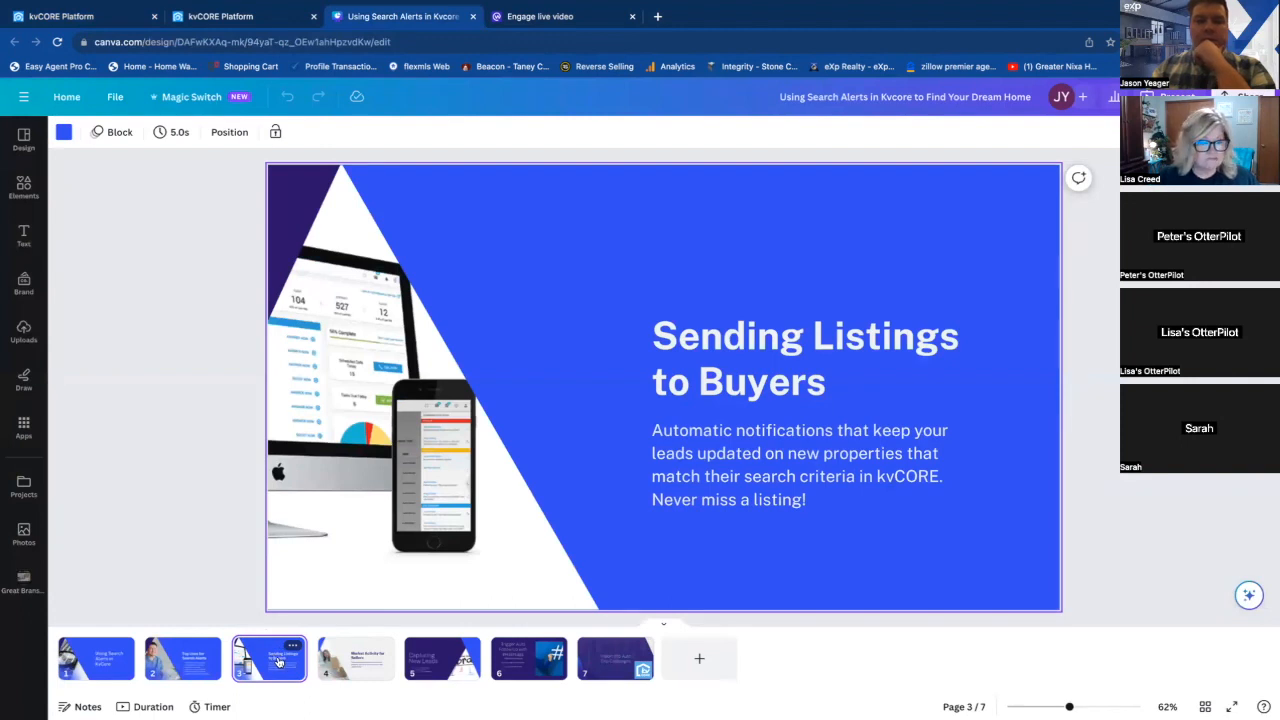
click(349, 658)
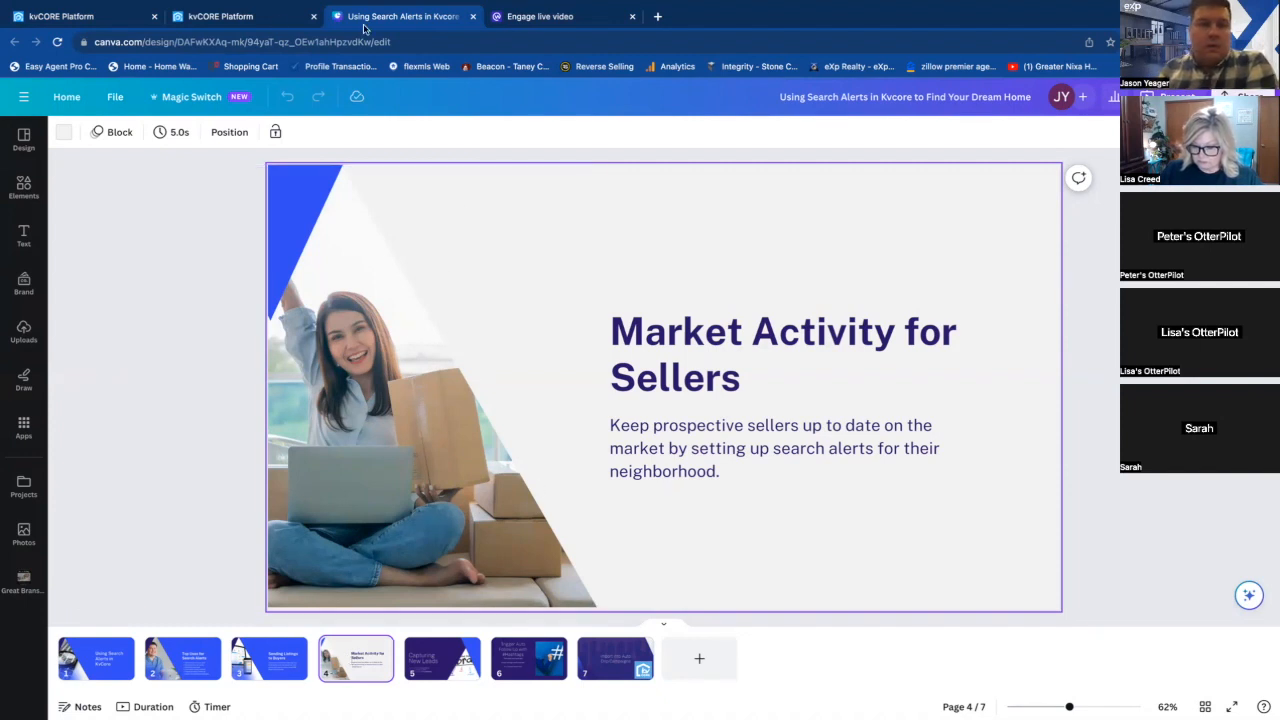
Switch back to the test contact's record in kvCORE and start another search alert.
click(244, 18)
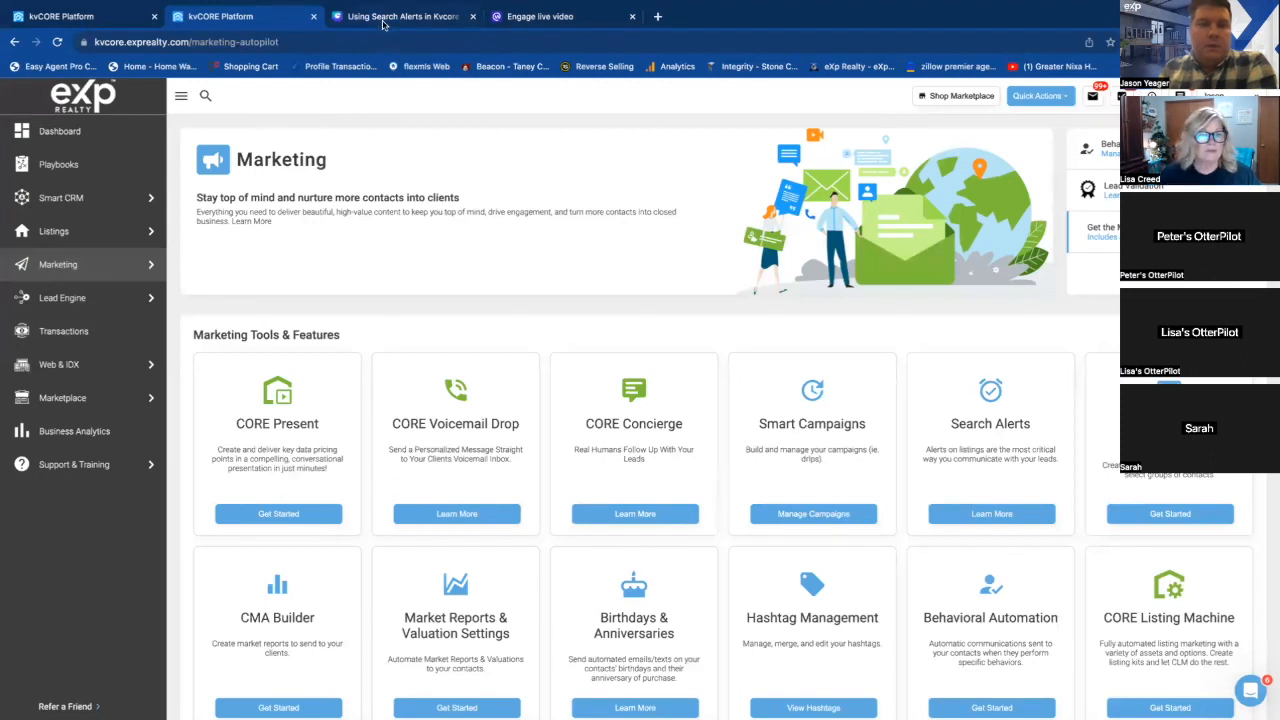
click(108, 18)
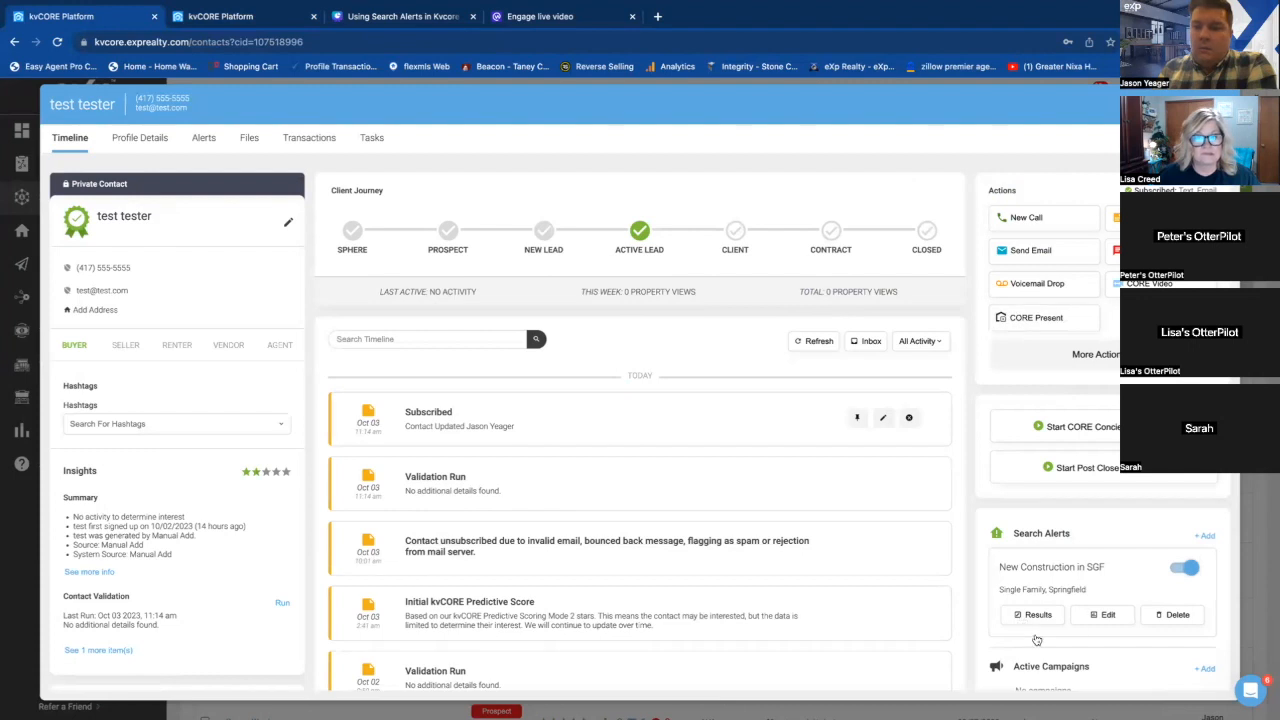
scroll(1063, 563, down, 1)
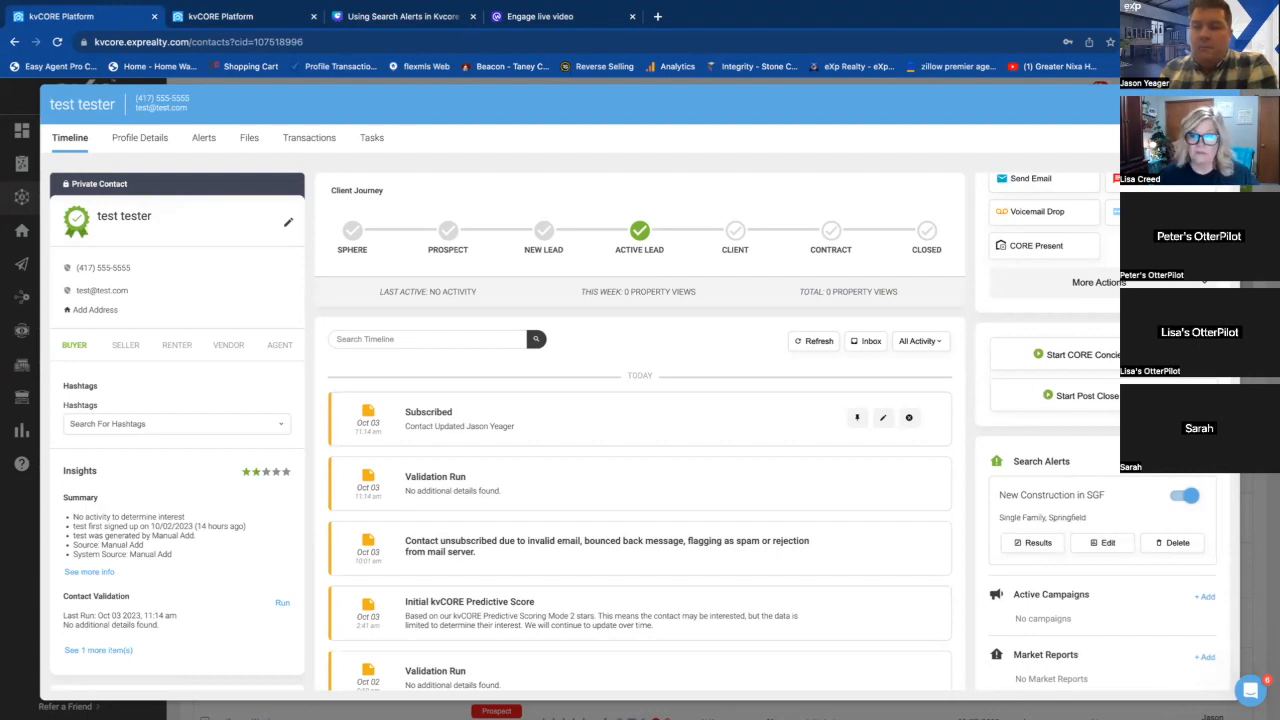
click(1205, 461)
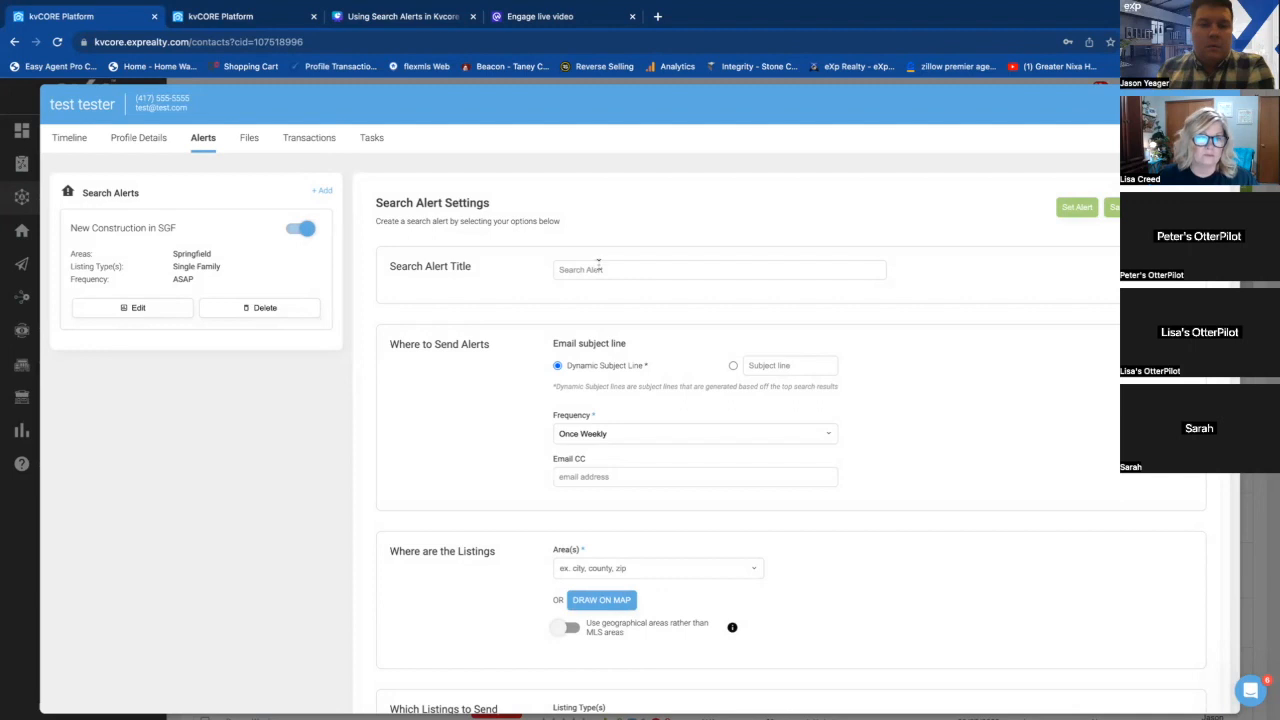
Title the new search alert Comps for Test.
click(592, 266)
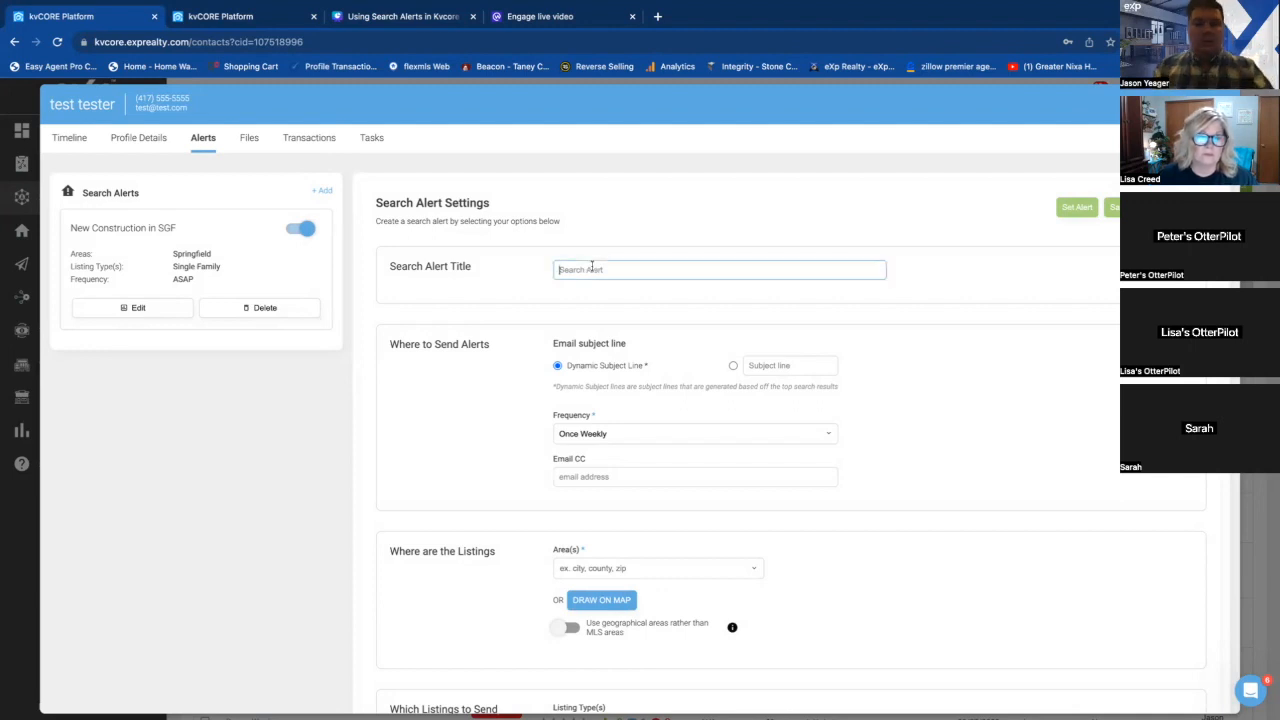
text(Ozark)
key(BackSpace)
key(BackSpace)
key(BackSpace)
key(BackSpace)
key(BackSpace)
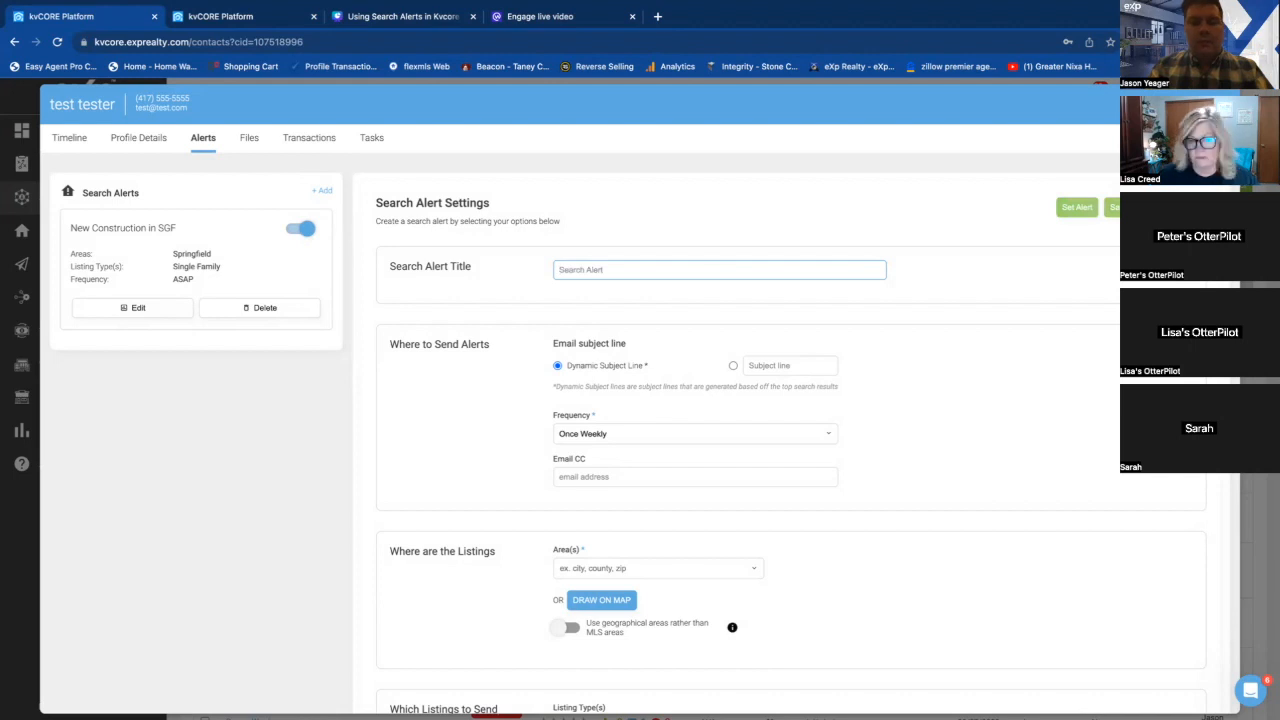
text(Comps for Test)
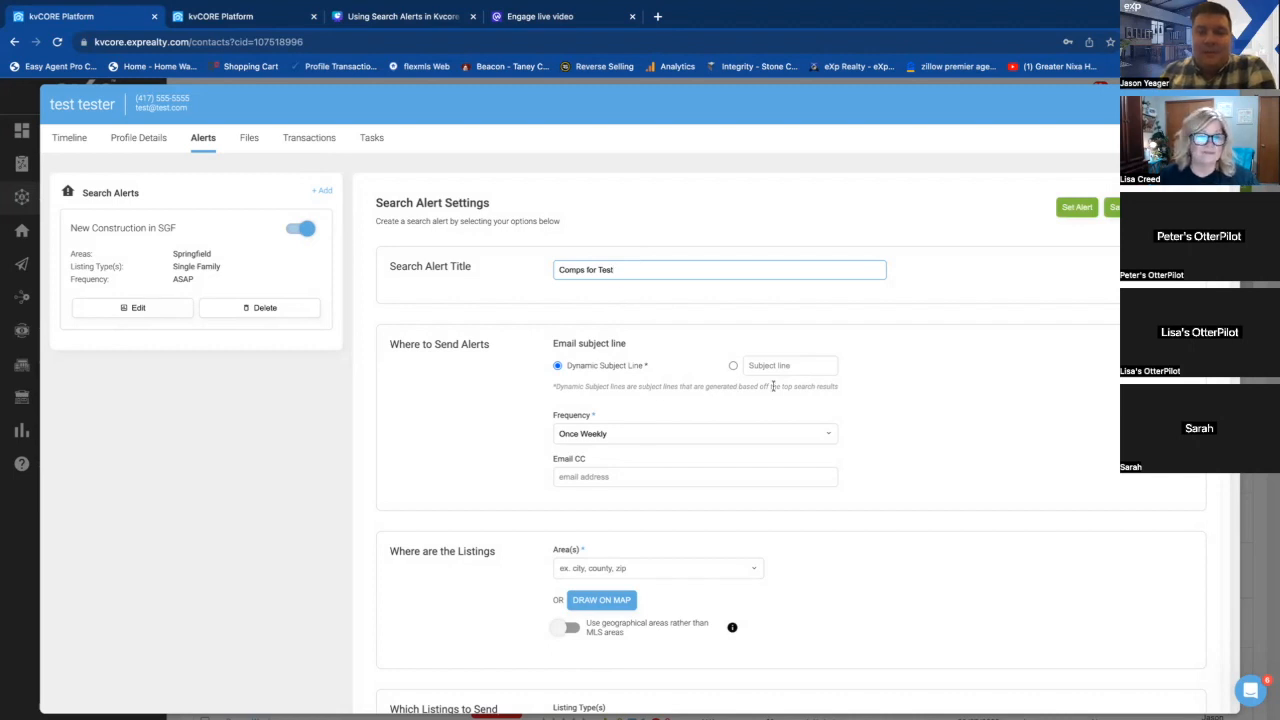
Give the alert the custom email subject line New Market Activity in Your Neighborhood and set its frequency to ASAP.
click(733, 366)
click(764, 366)
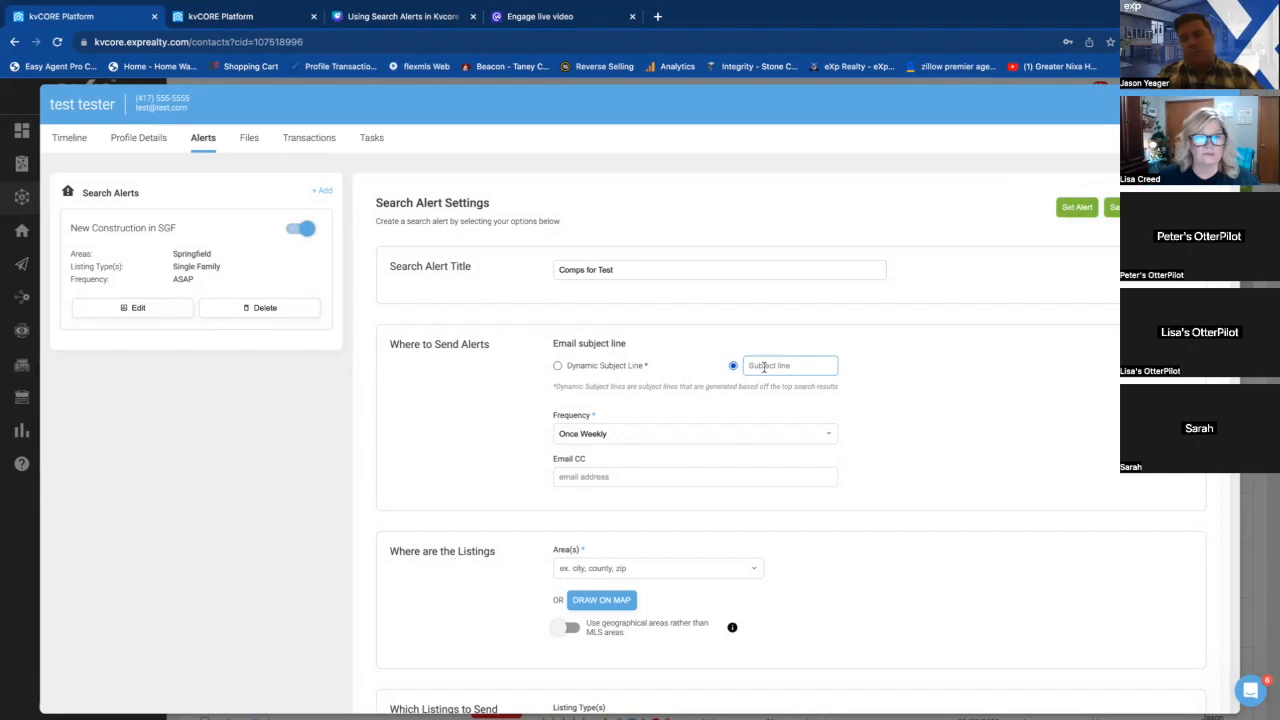
text(New Market)
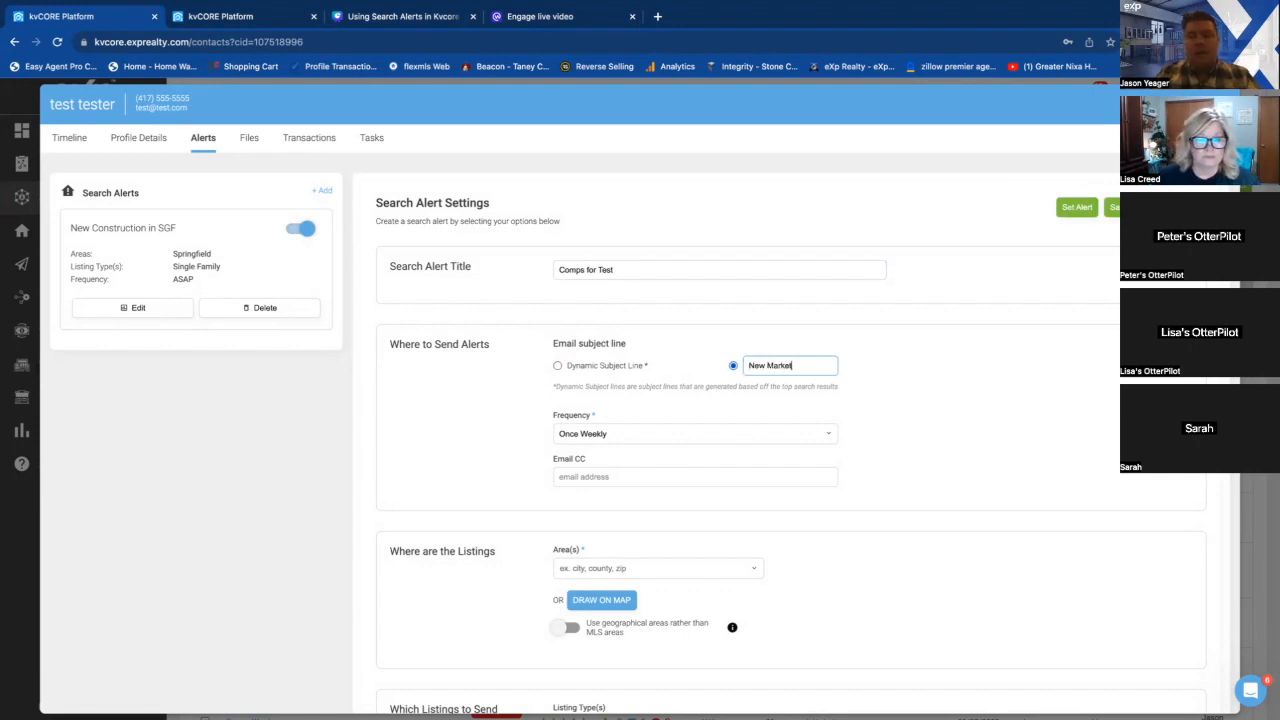
text( Ac)
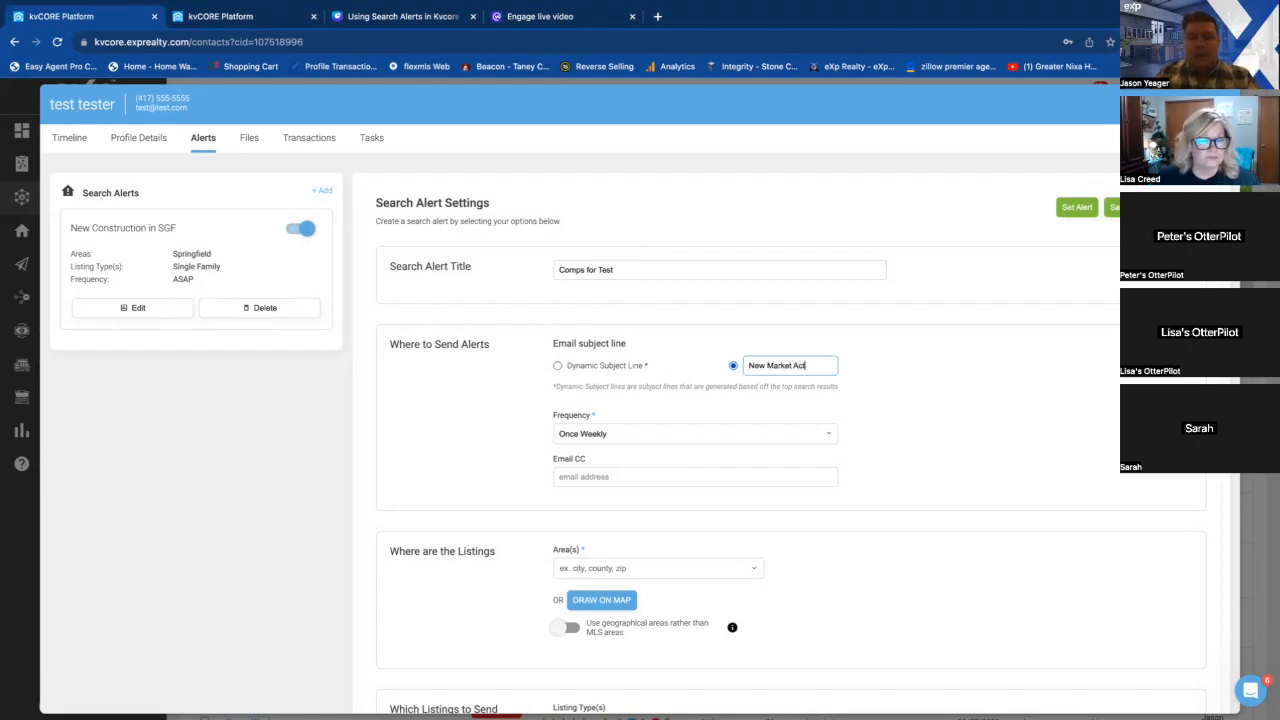
text(tivity in Y)
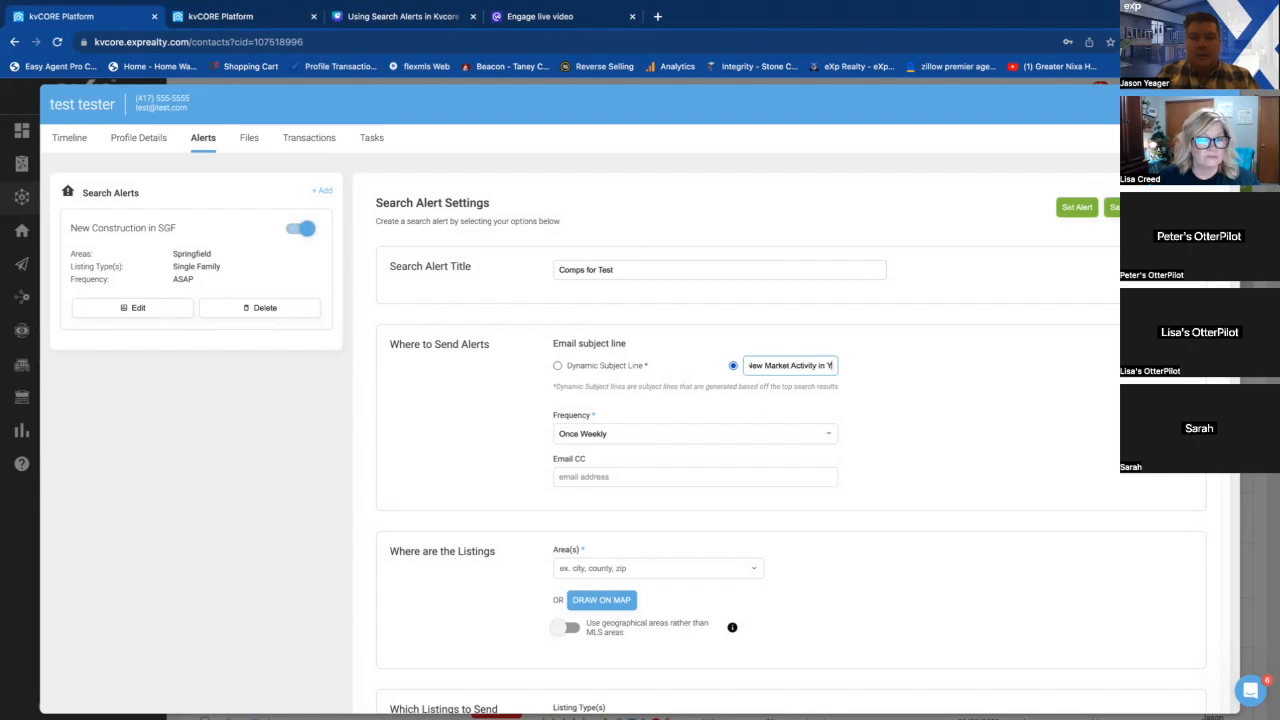
text(our Neig)
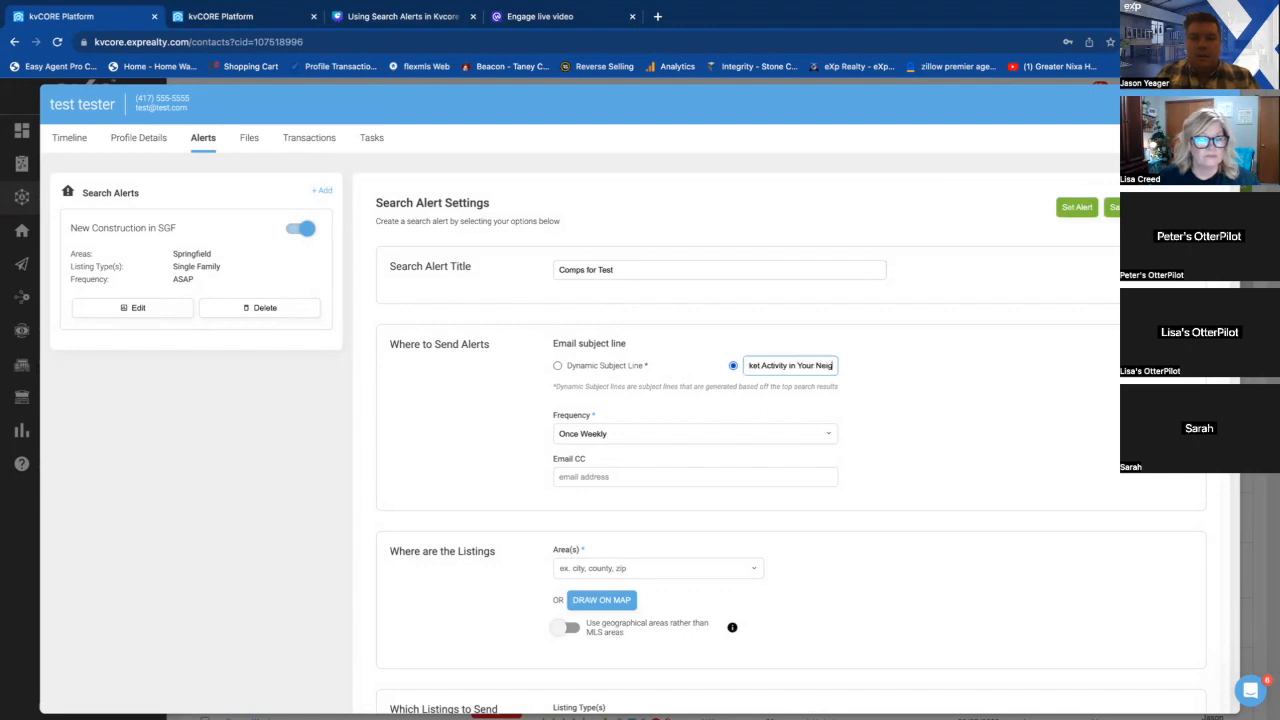
text(hborhood)
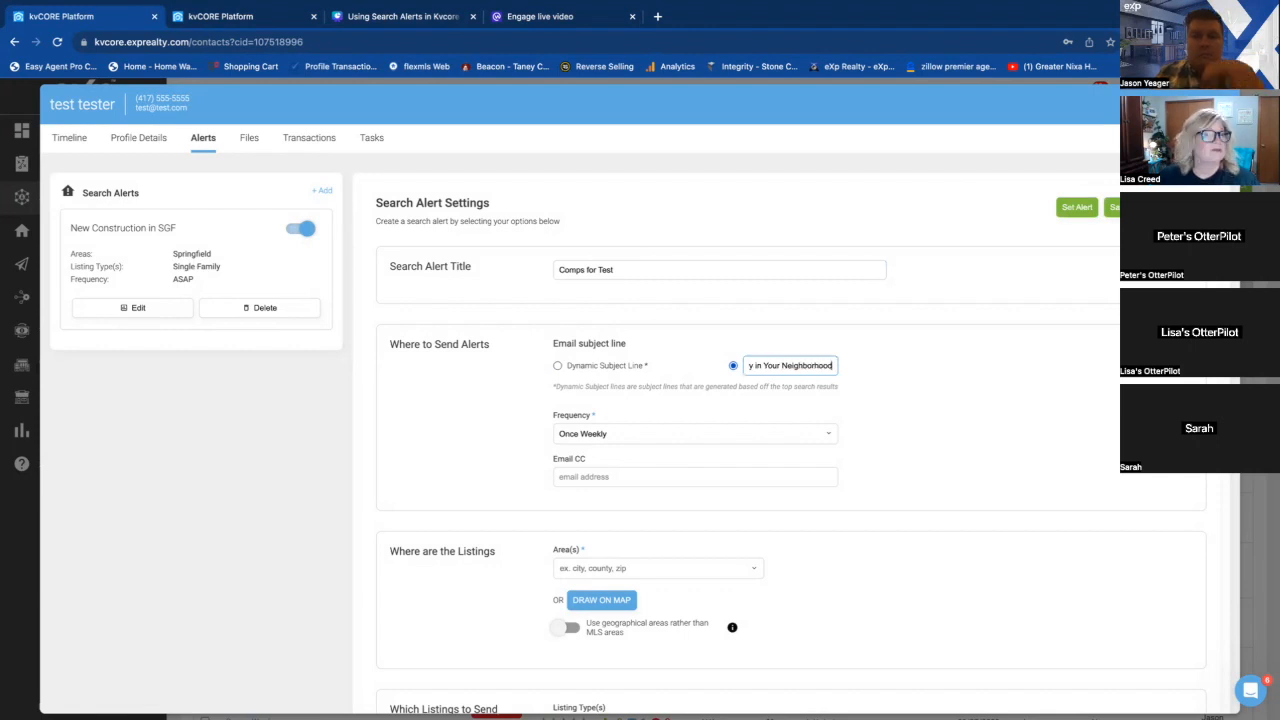
click(700, 434)
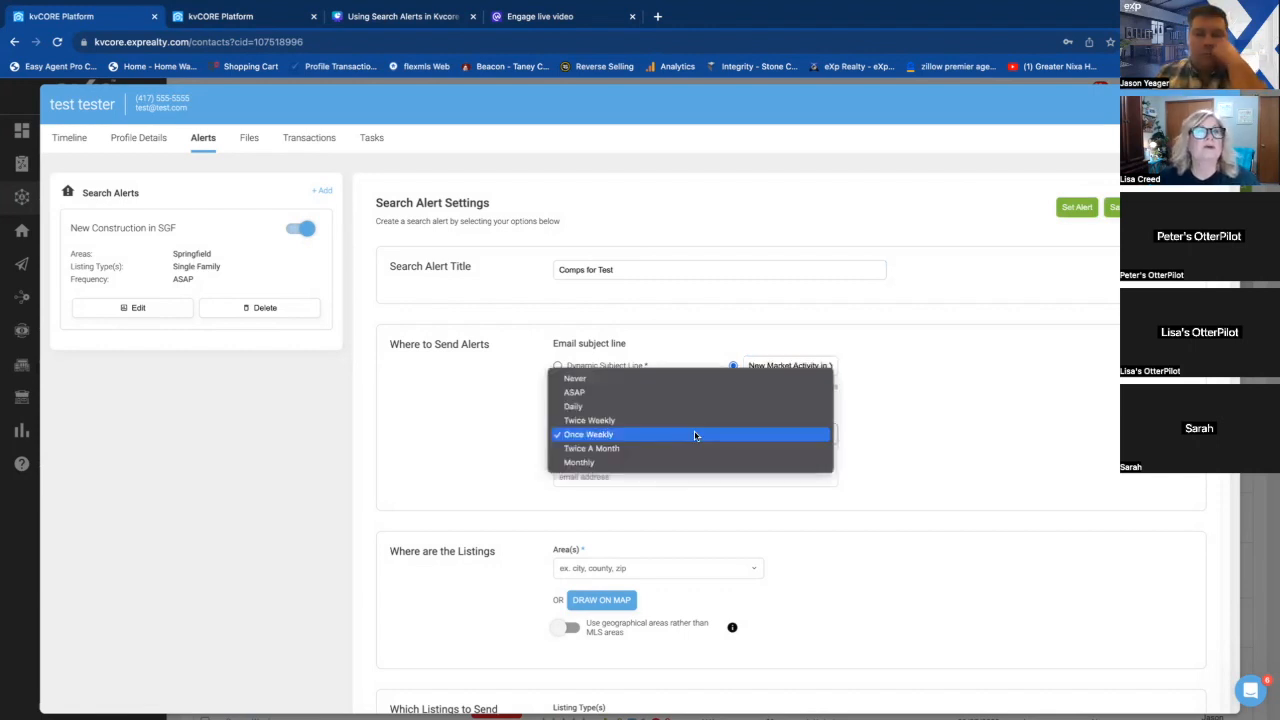
click(616, 393)
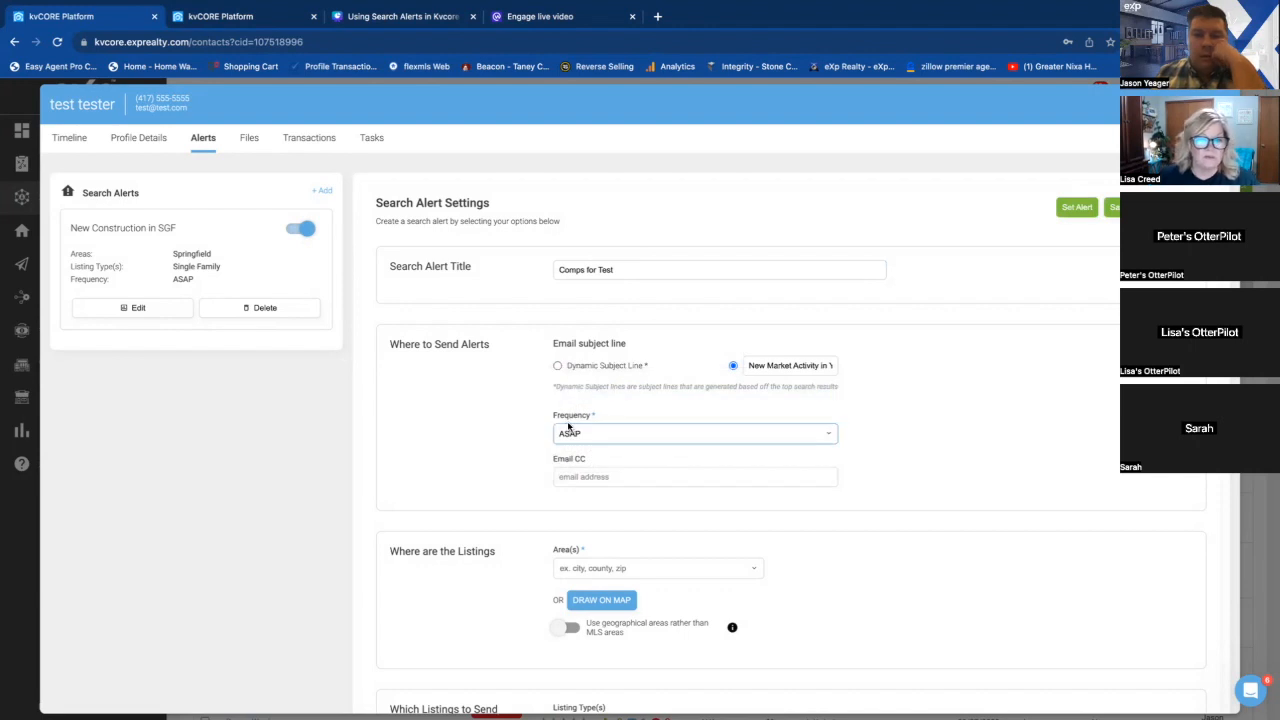
scroll(668, 512, down, 1)
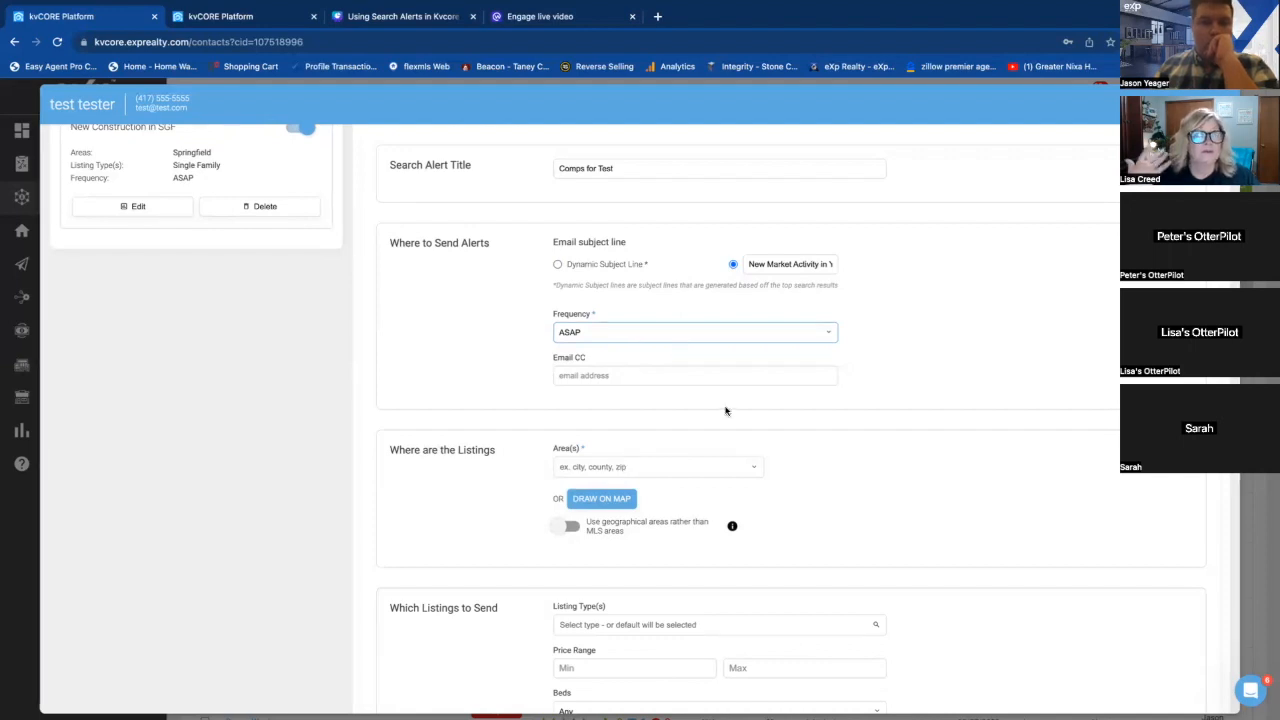
scroll(726, 411, down, 1)
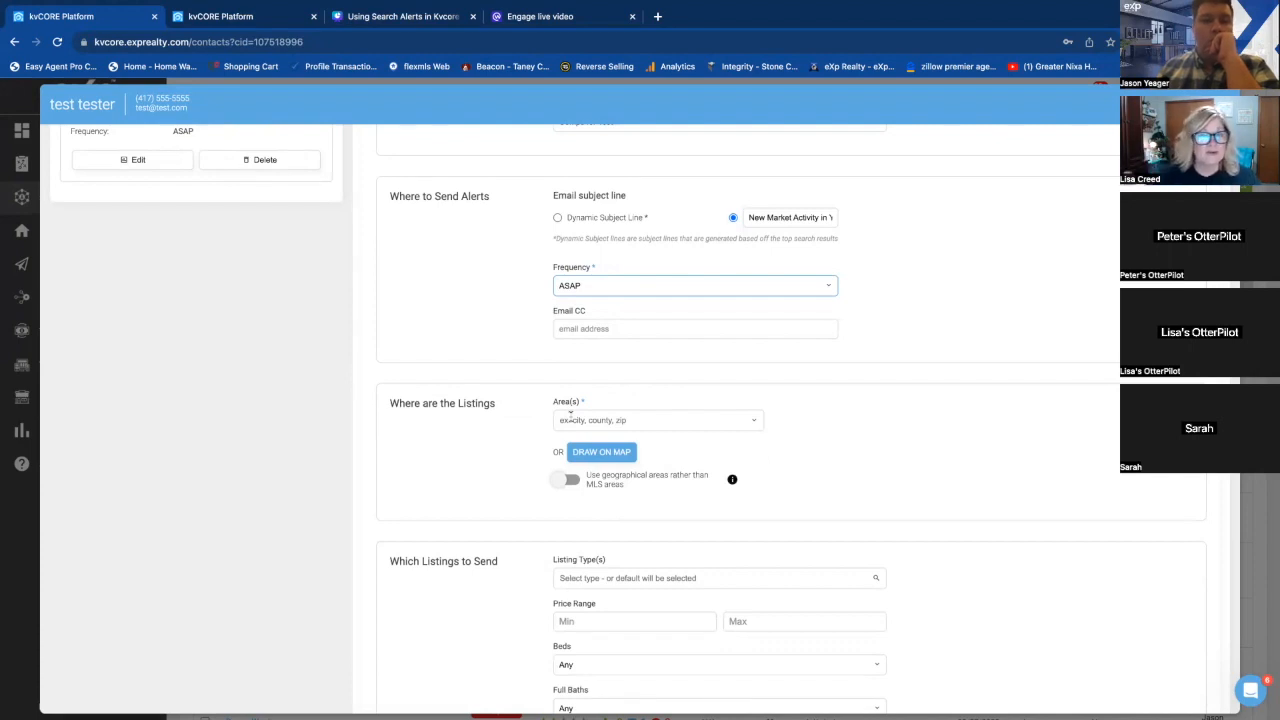
scroll(791, 294, up, 1)
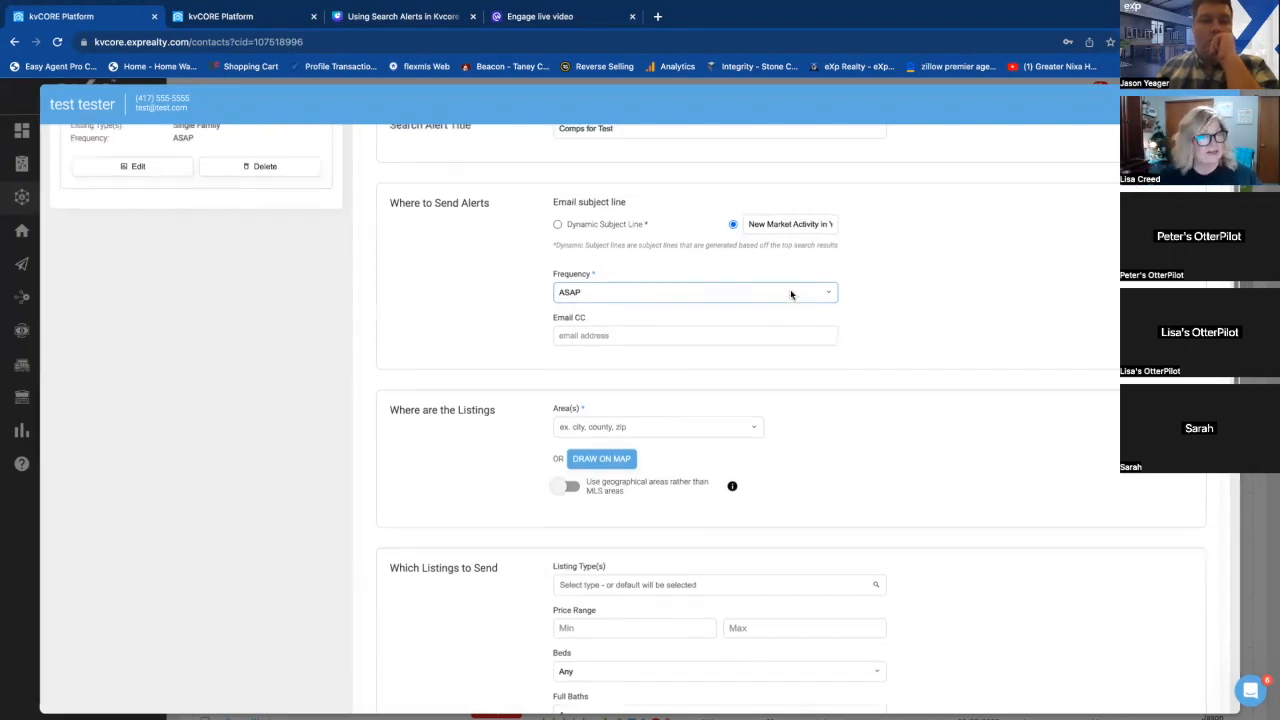
scroll(790, 294, up, 2)
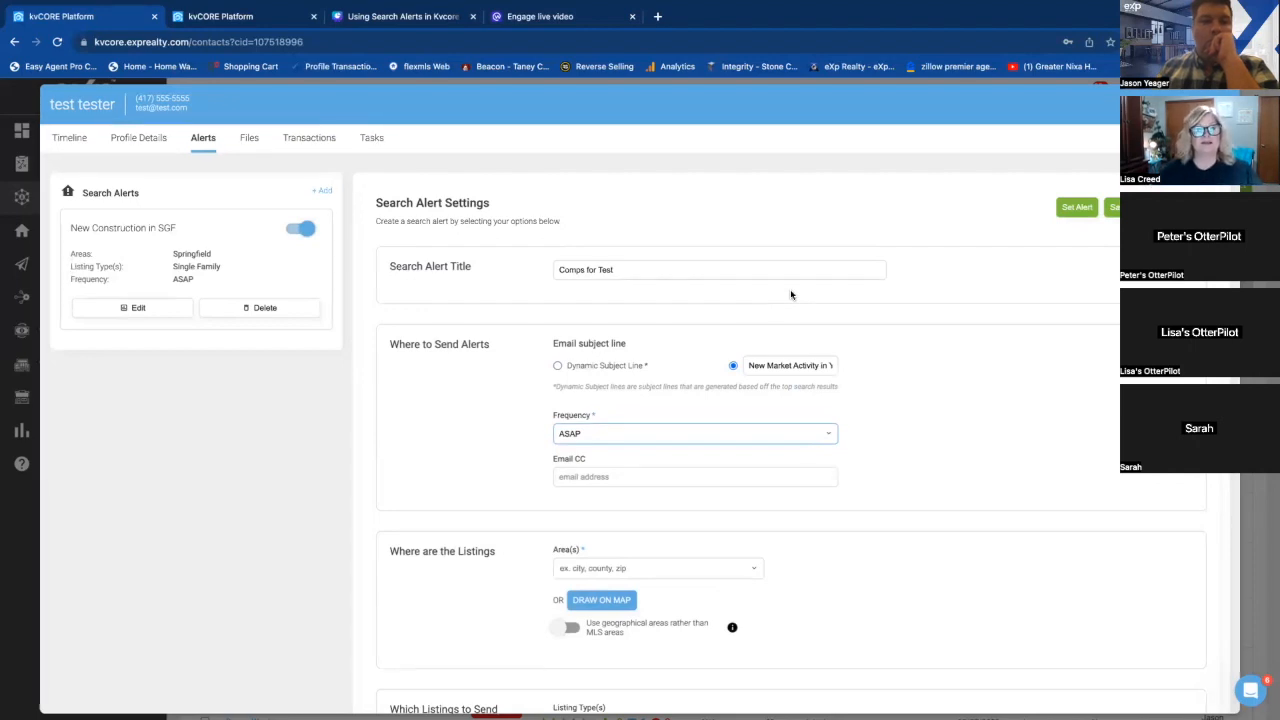
Add the Branson North, MO neighborhood as the alert's area and remove it again.
scroll(790, 294, down, 2)
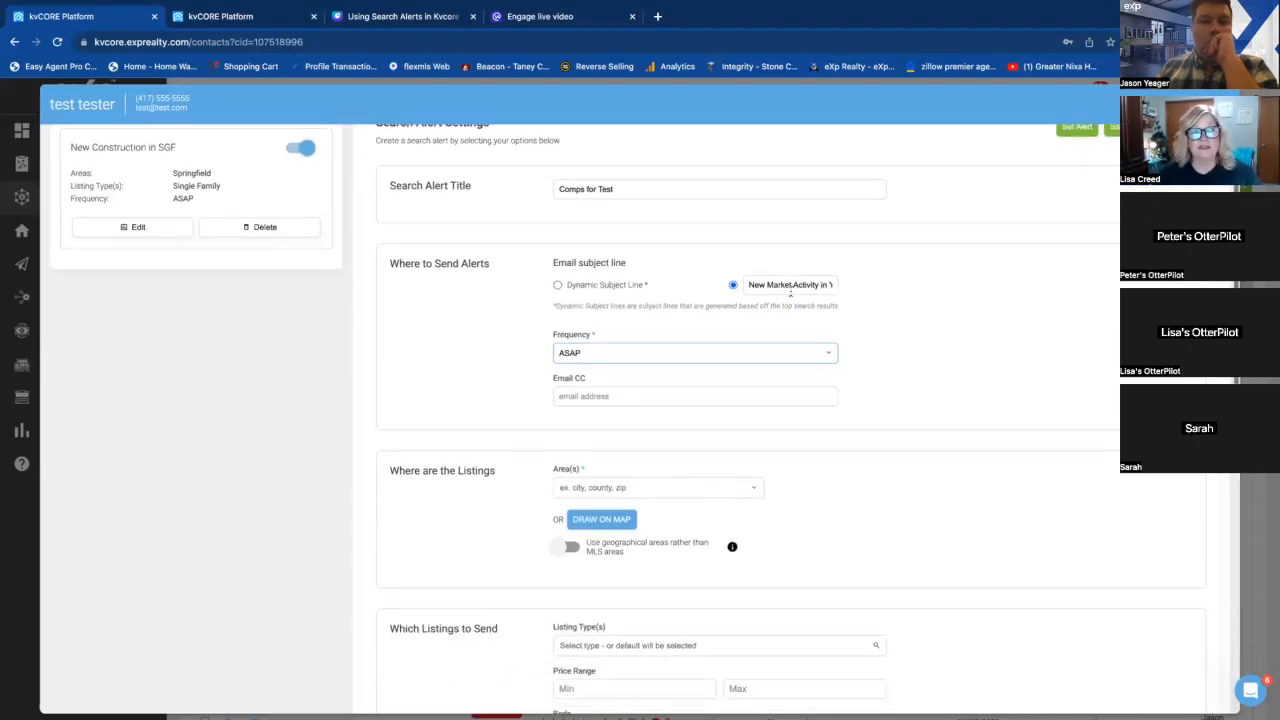
scroll(790, 294, down, 2)
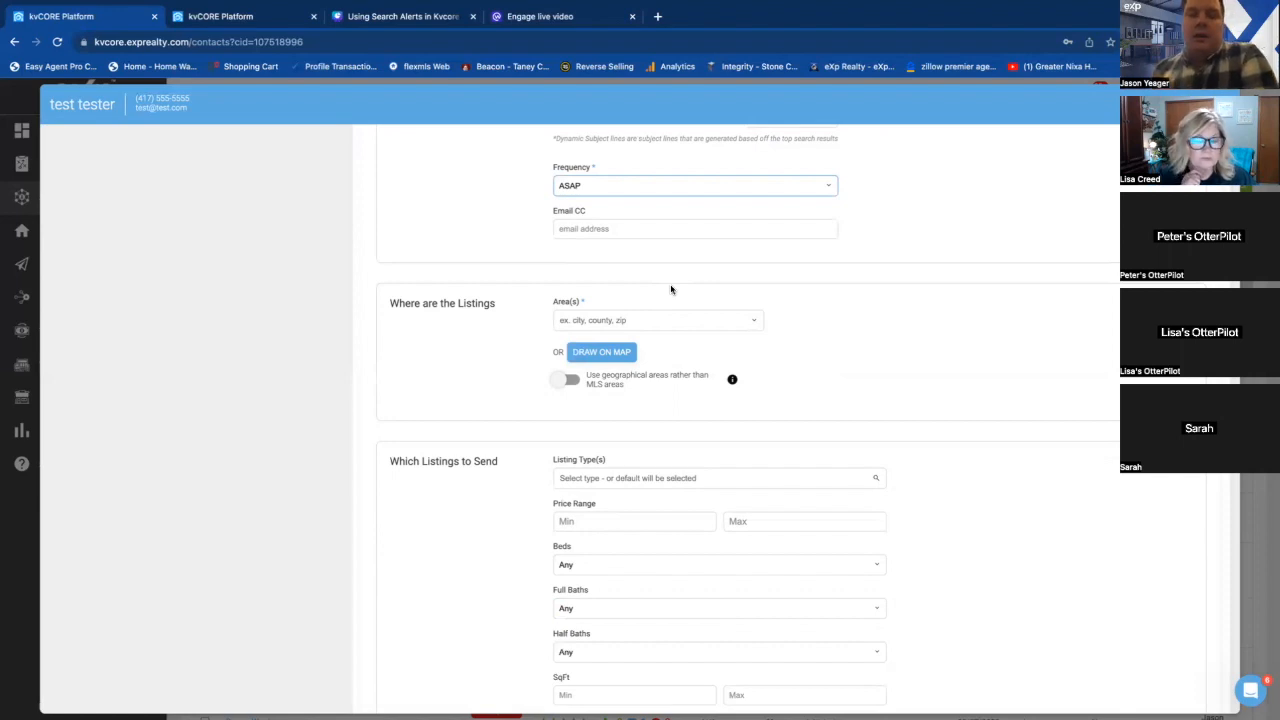
scroll(629, 301, down, 1)
scroll(629, 301, down, 1)
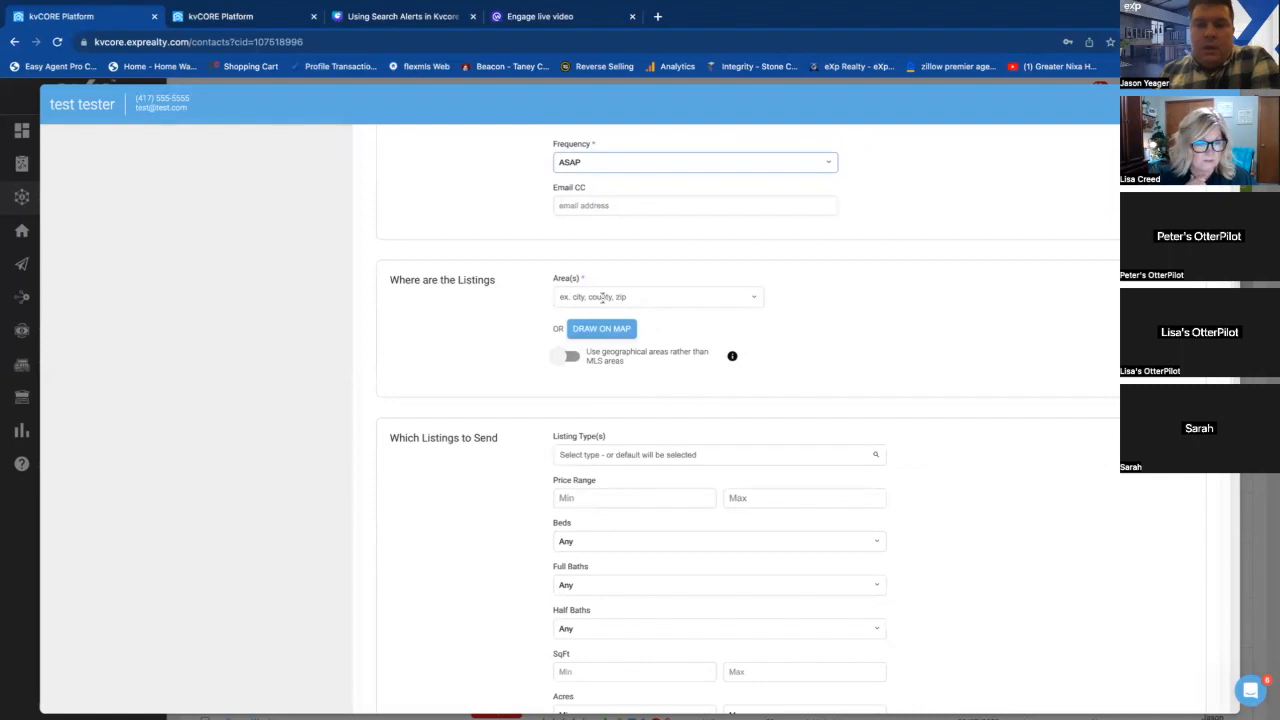
click(600, 297)
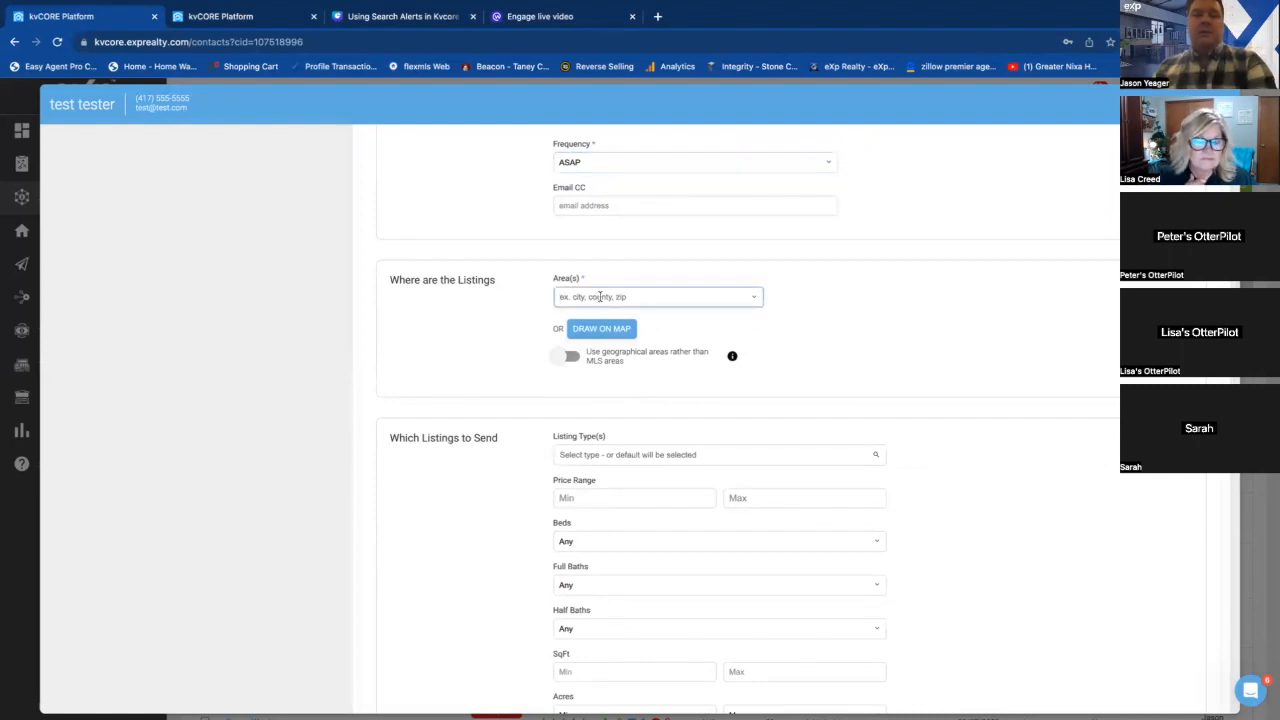
text(branson north)
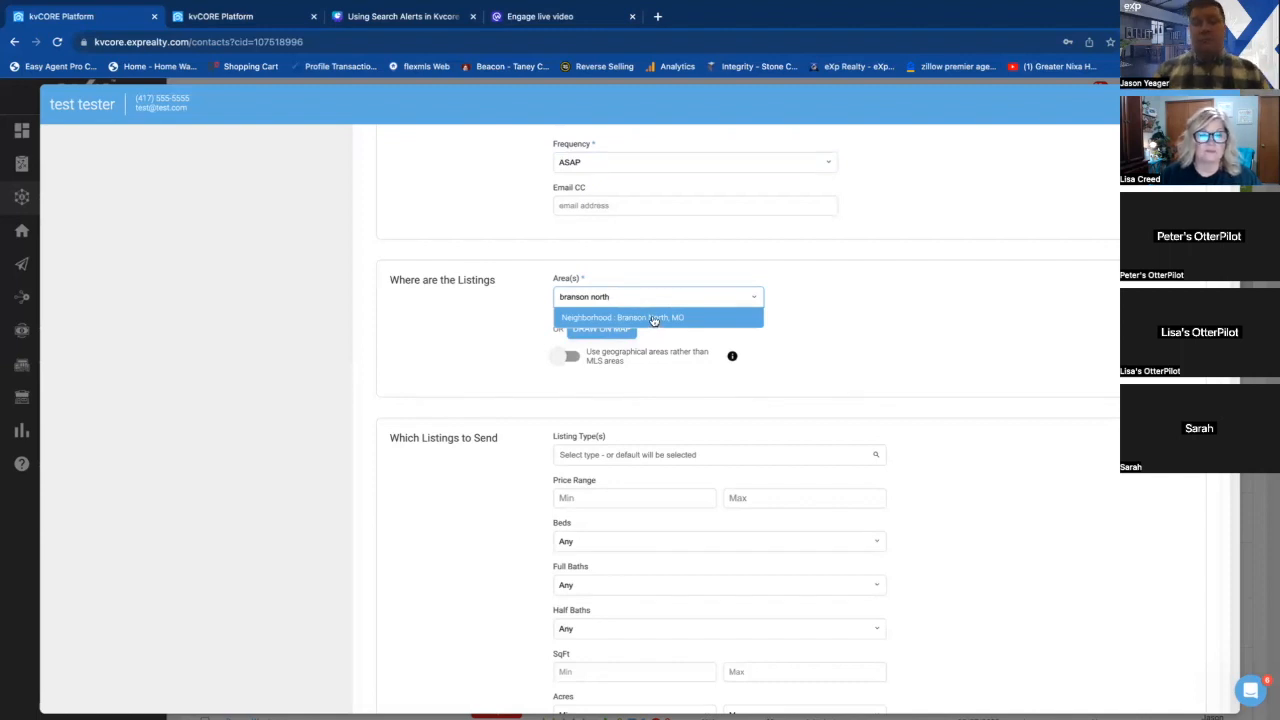
click(654, 318)
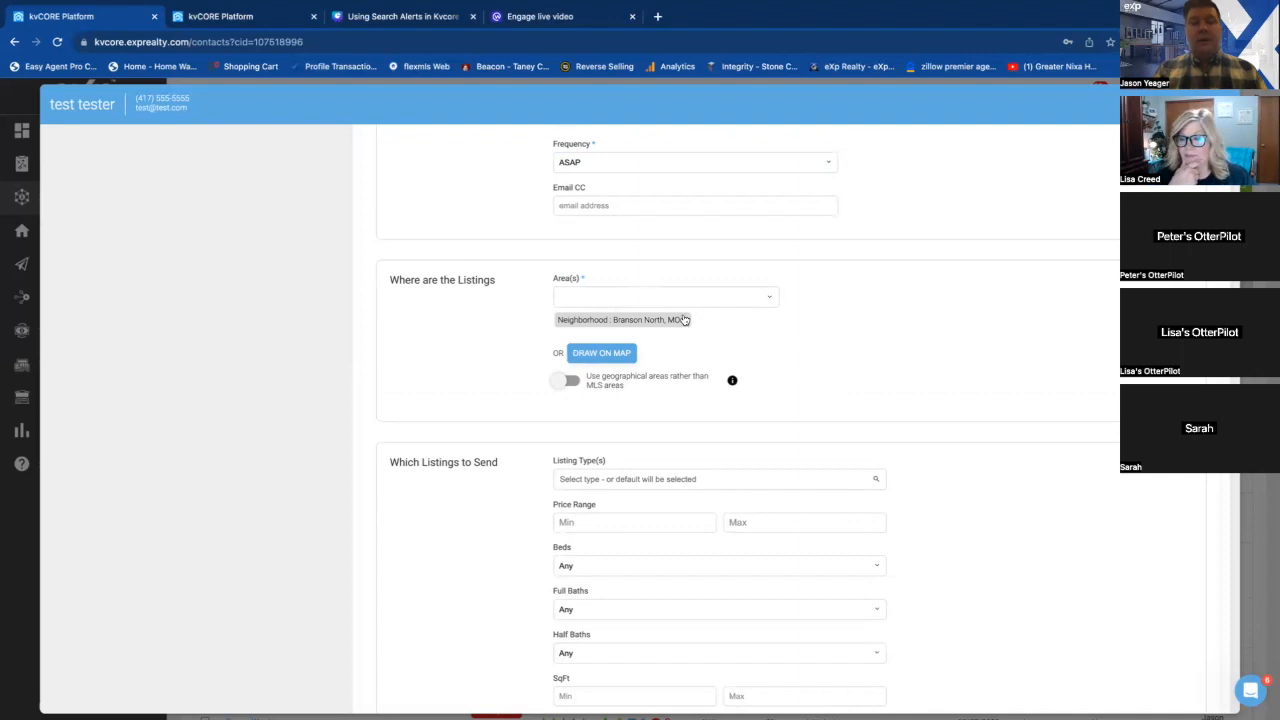
click(684, 320)
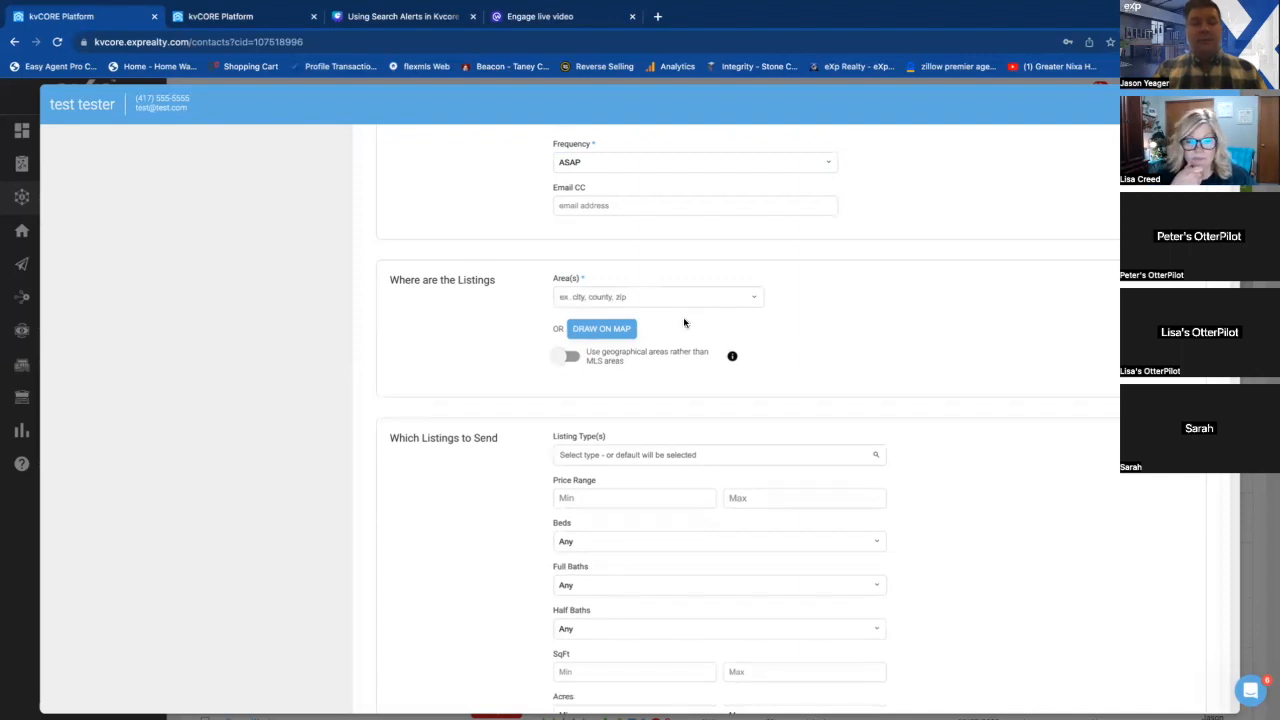
Draw a four-sided area around the Quail Creek neighborhood on the map and apply it as the alert's listing area.
click(604, 332)
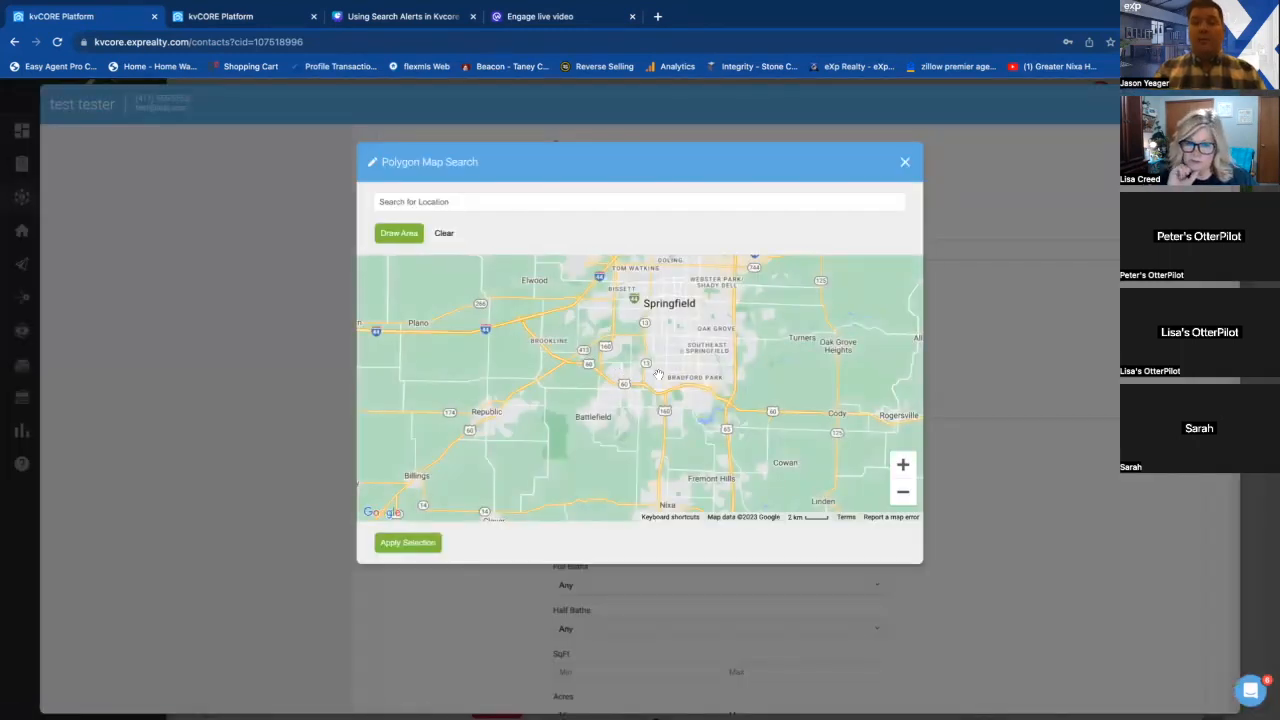
click(902, 464)
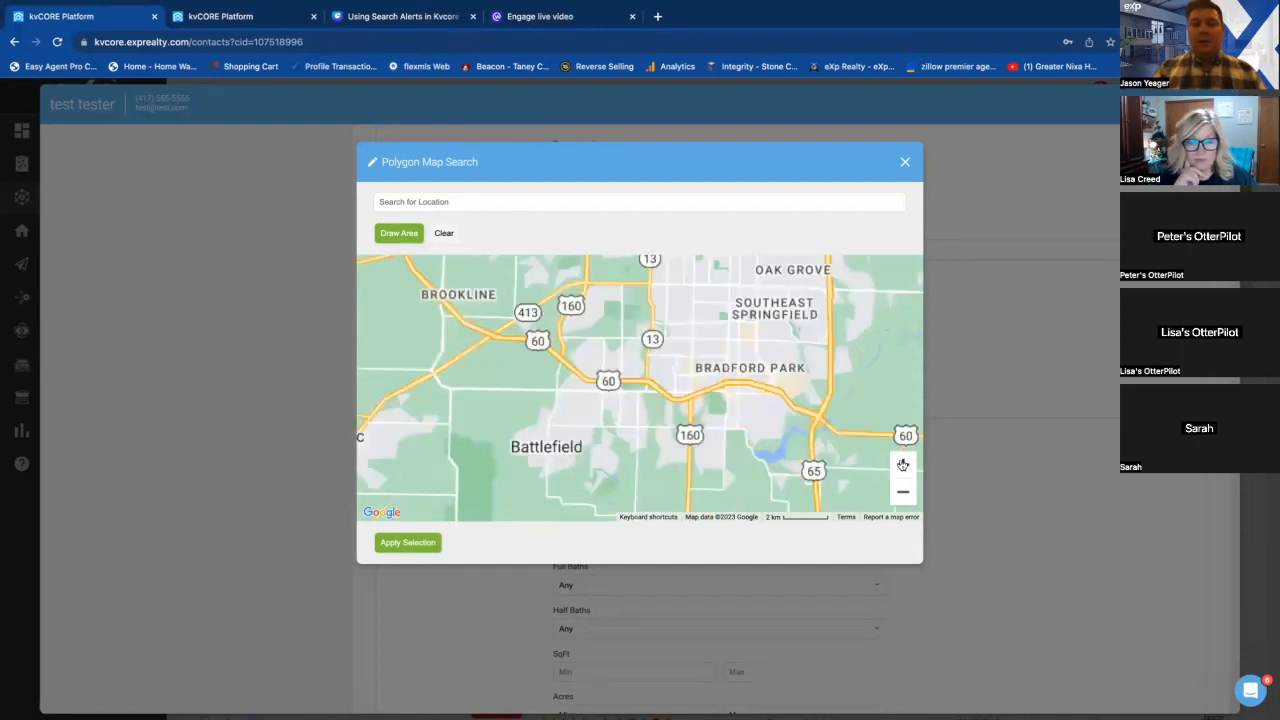
click(902, 465)
click(902, 465)
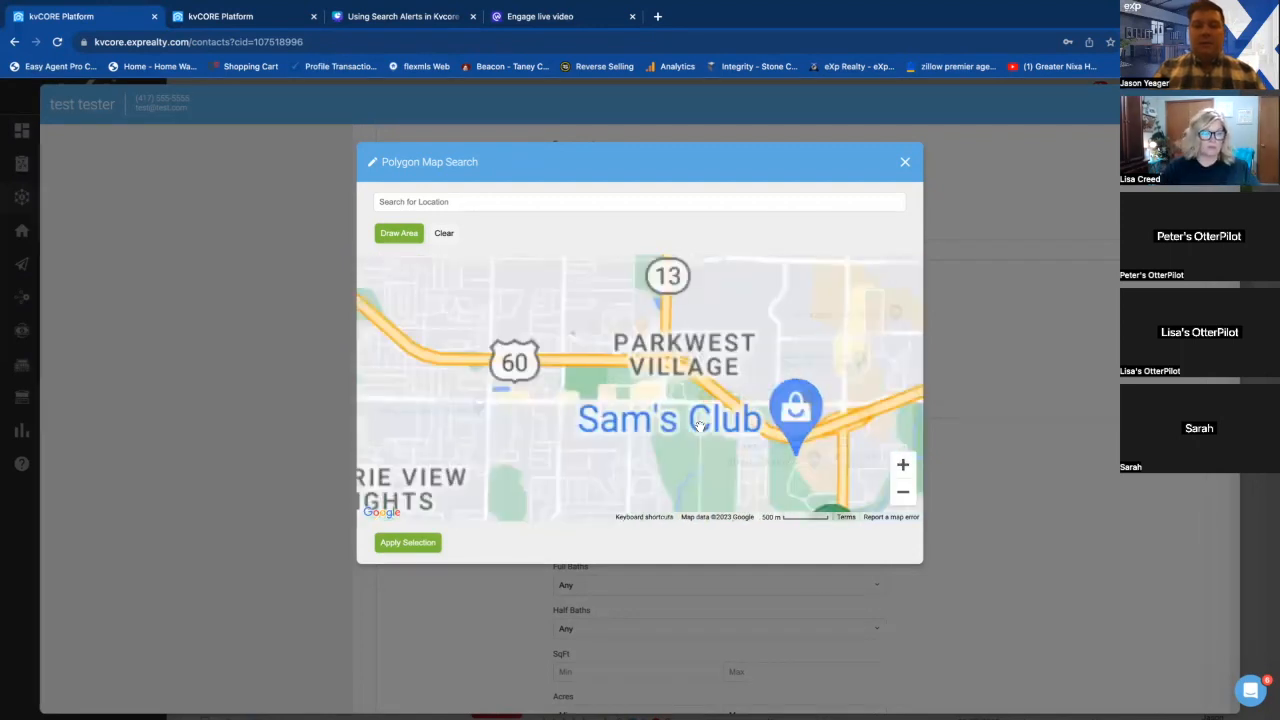
drag(740, 456, 662, 403)
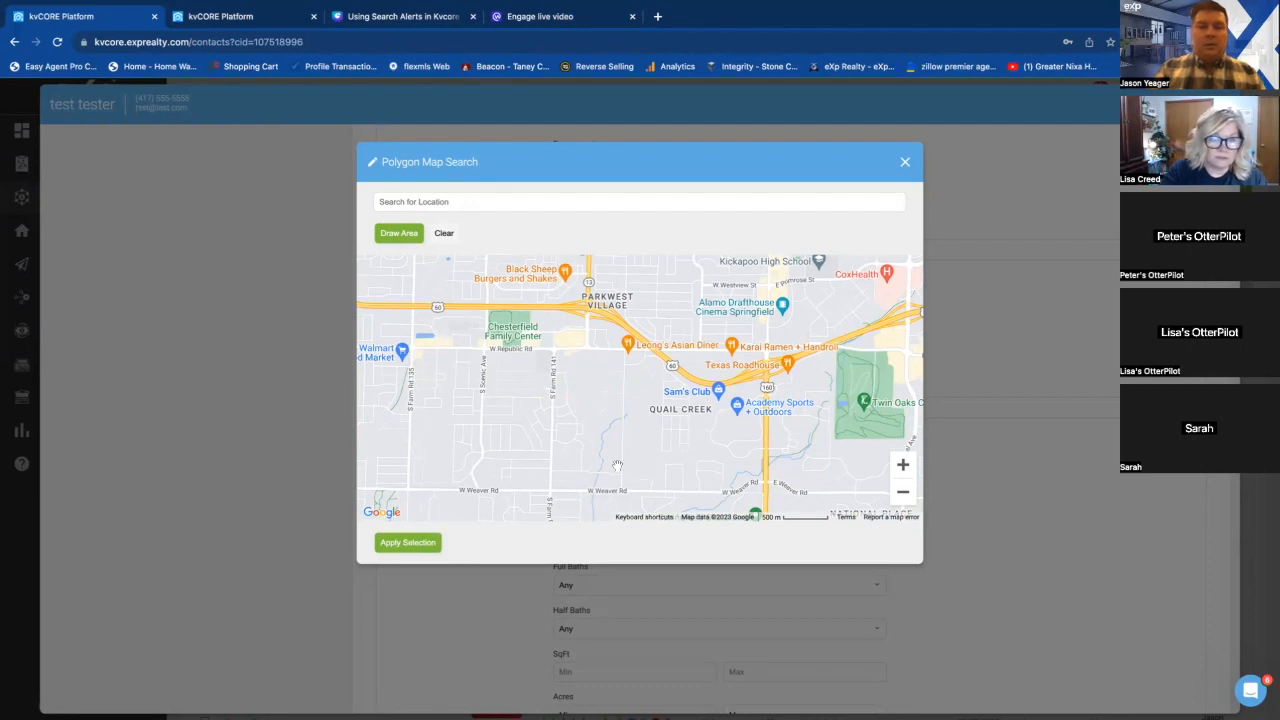
click(903, 465)
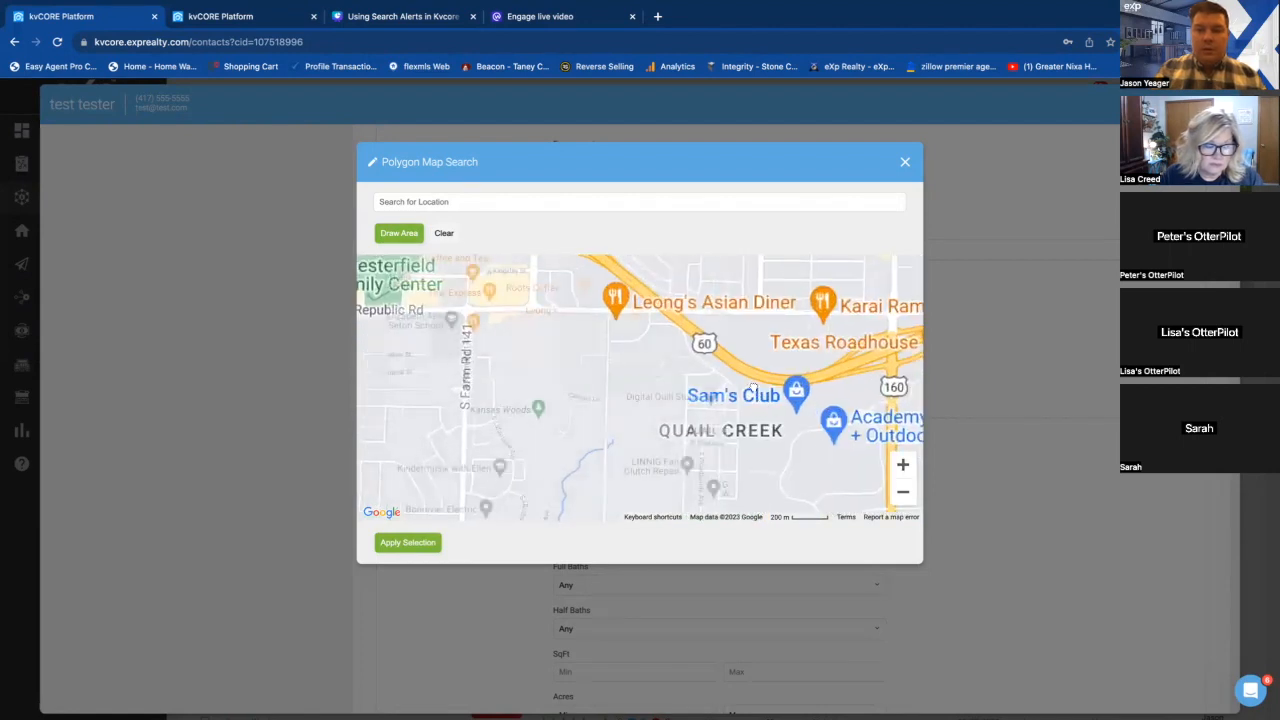
drag(731, 408, 705, 370)
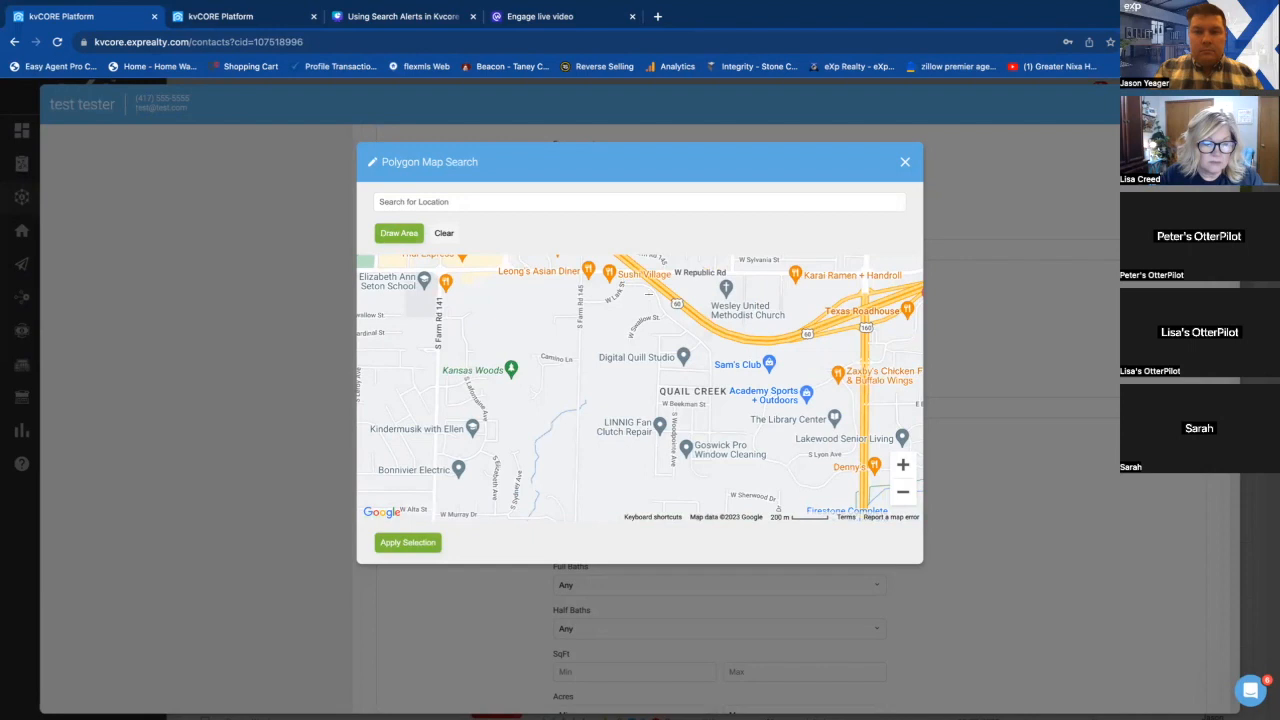
mouse_move(648, 310)
mouse_down()
mouse_move(651, 494)
mouse_move(738, 490)
mouse_move(736, 342)
mouse_move(650, 288)
mouse_up()
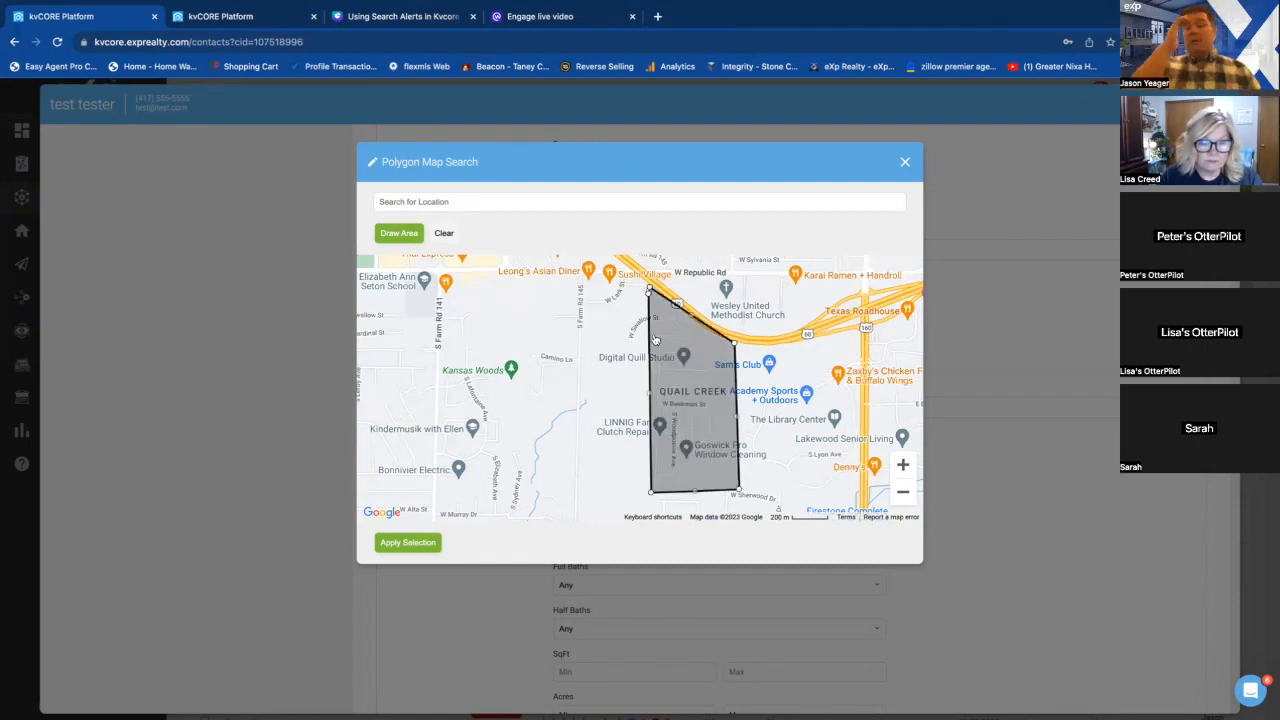
click(399, 545)
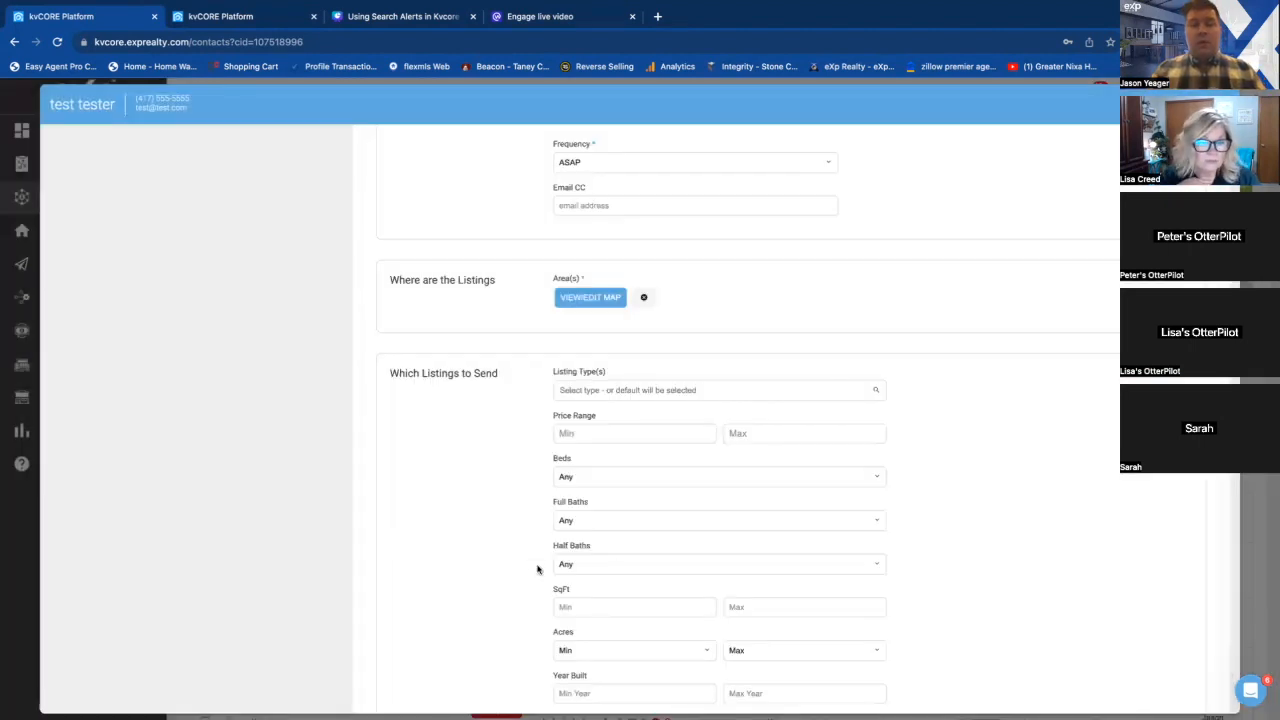
Switch to the Canva presentation and show the Capturing New Leads slide.
scroll(685, 532, down, 4)
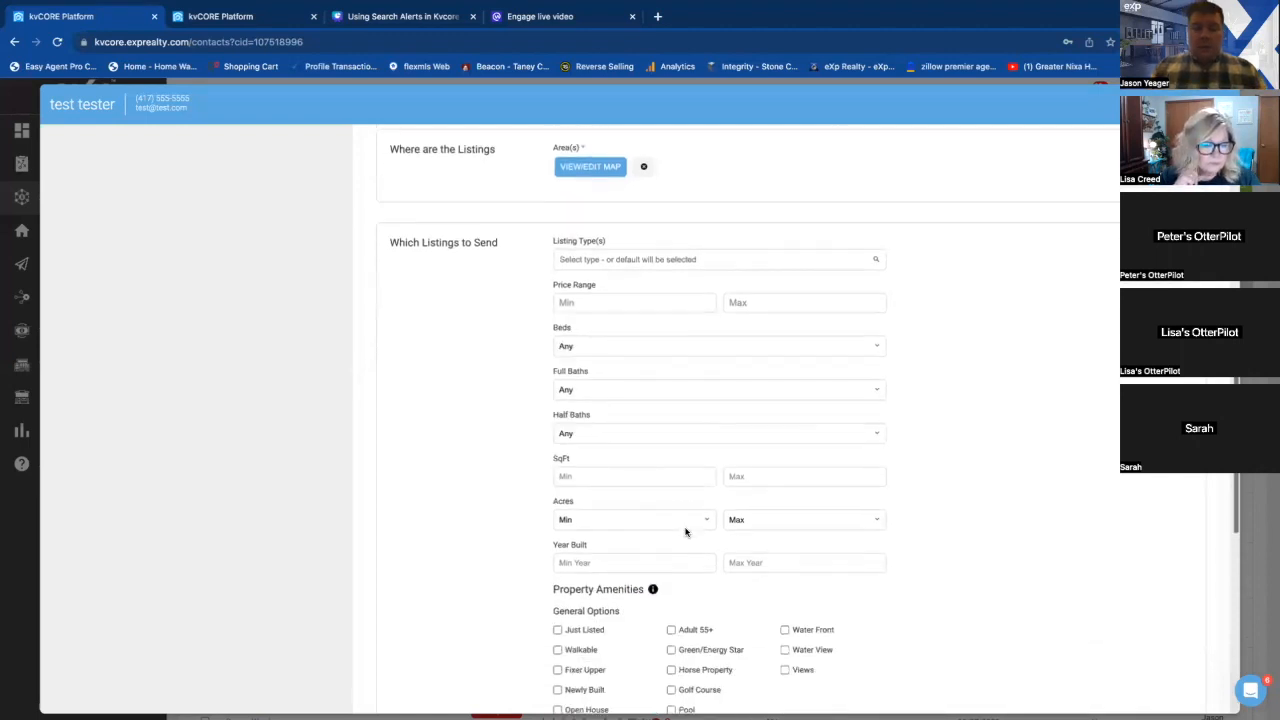
scroll(685, 532, down, 1)
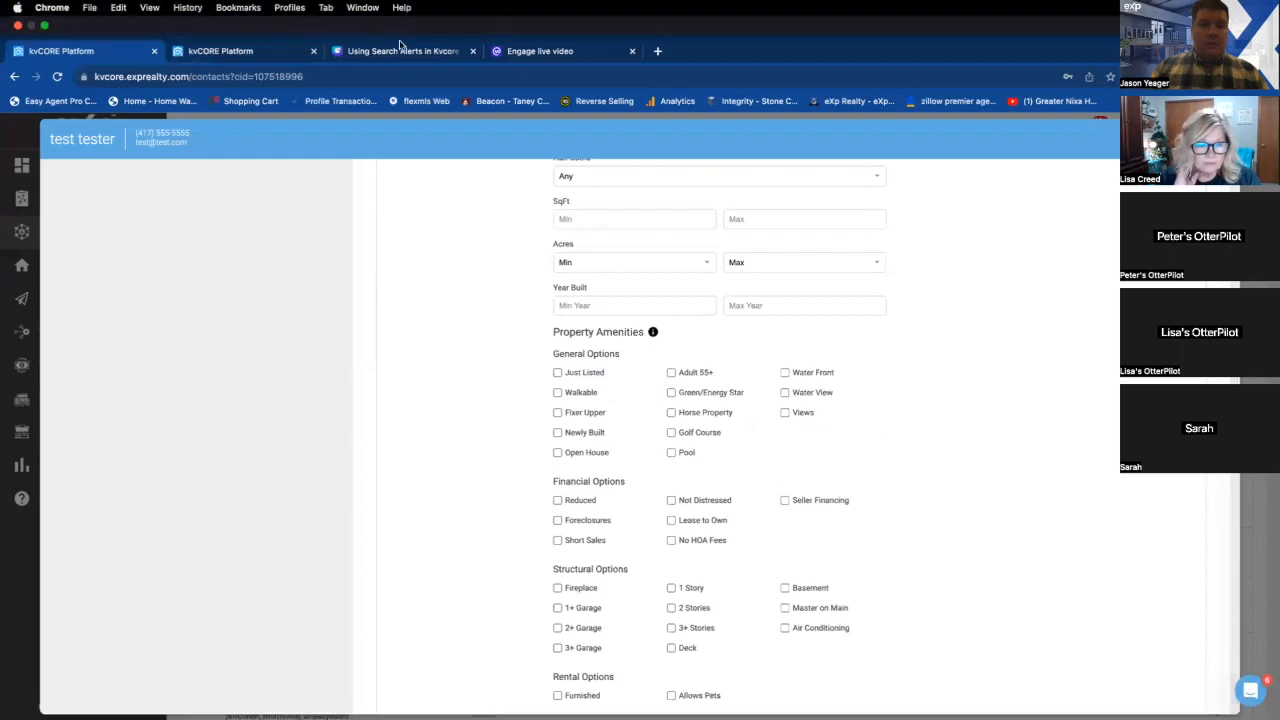
click(400, 51)
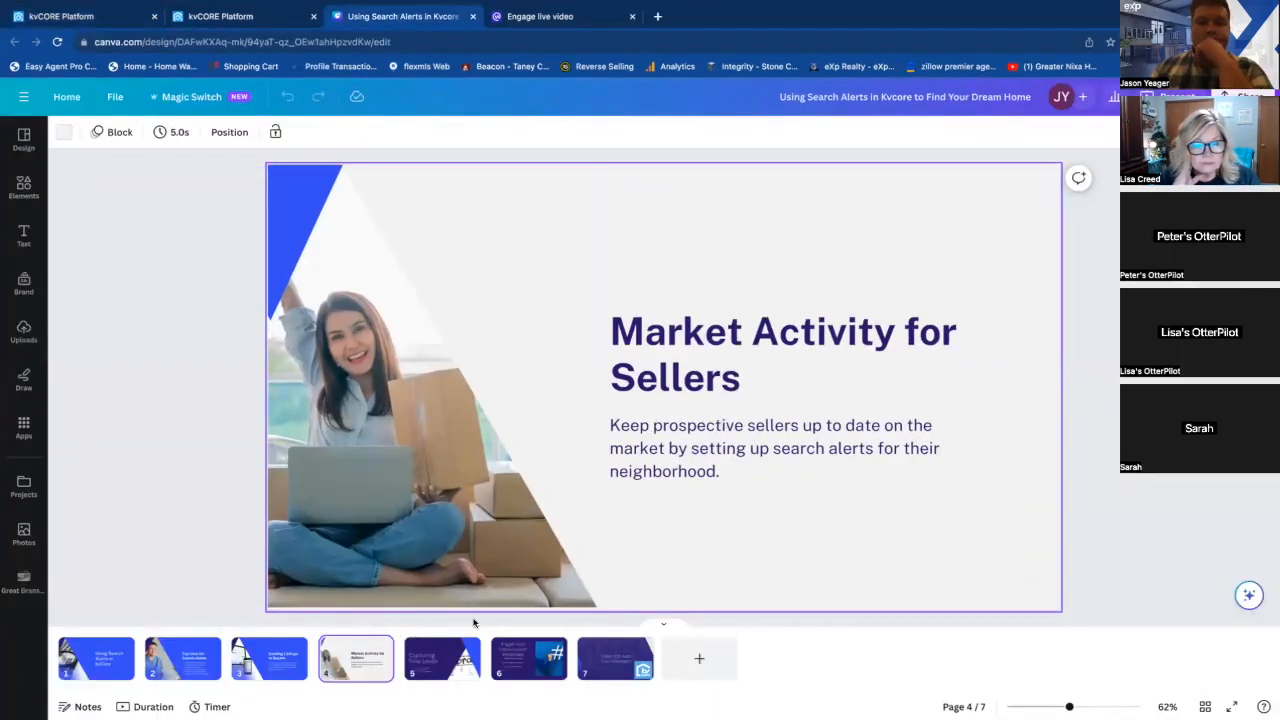
click(462, 660)
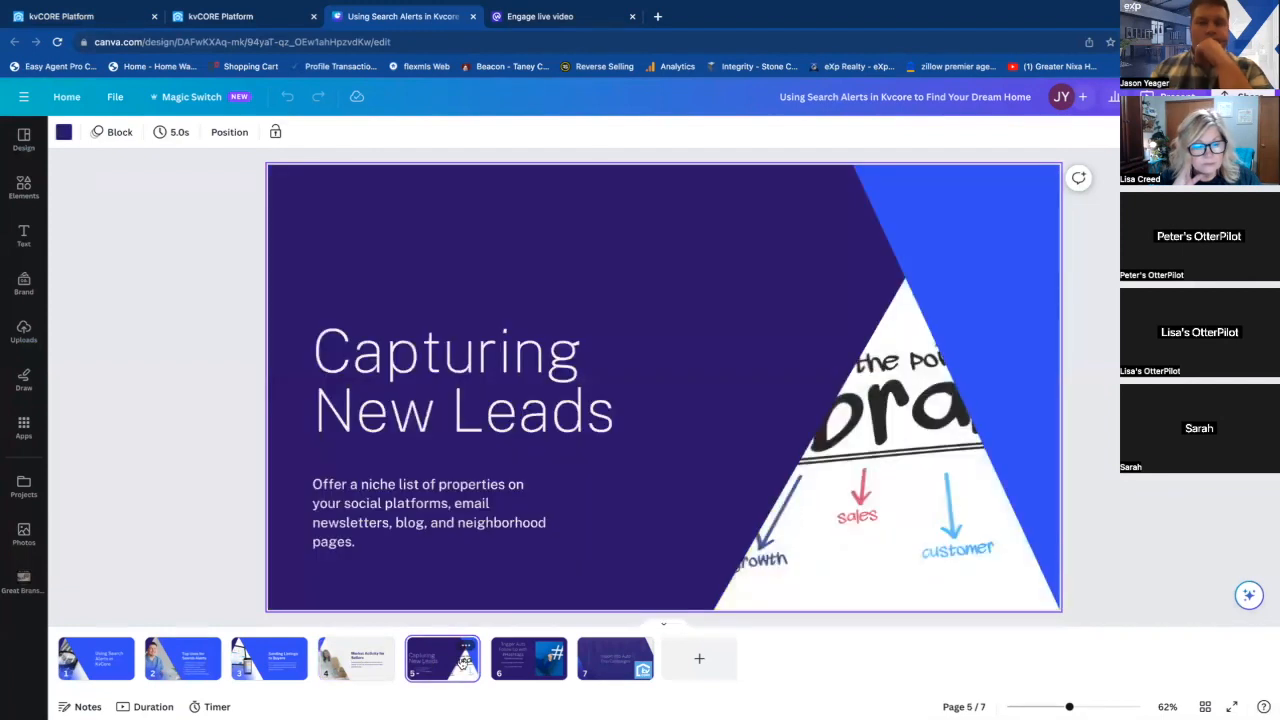
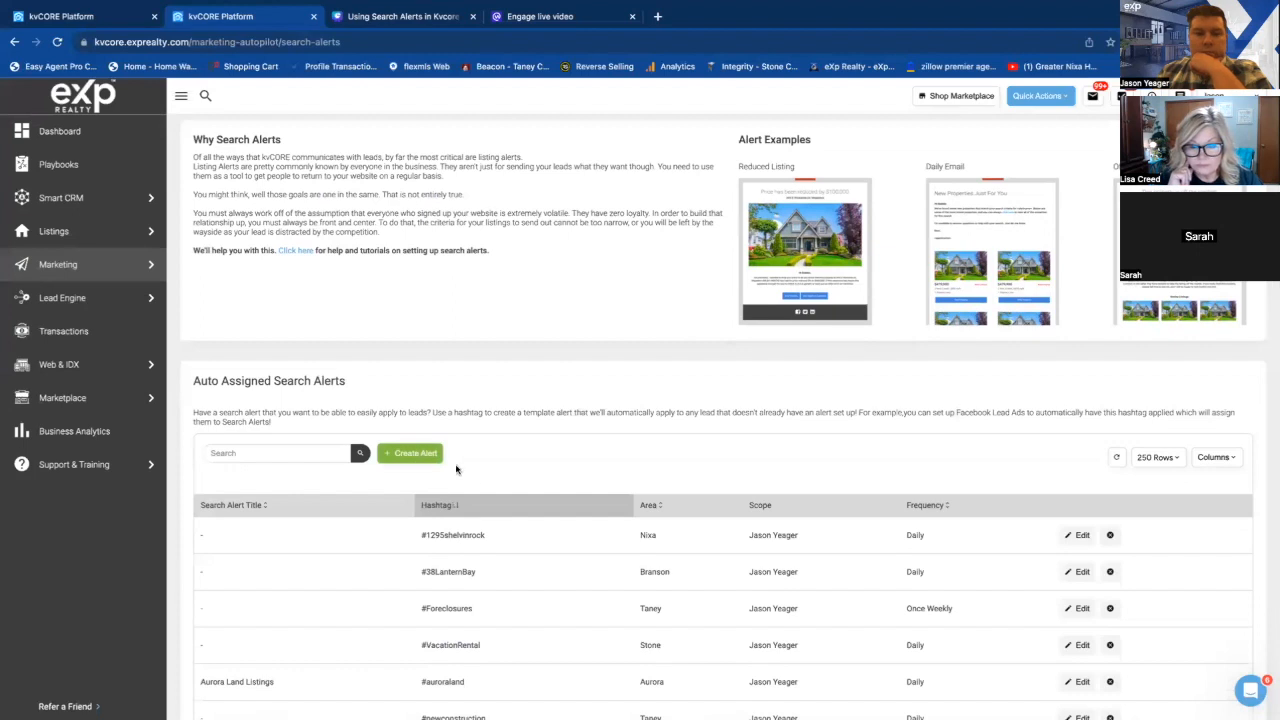
Start a new auto-assigned search alert and activate its hashtag field.
click(408, 454)
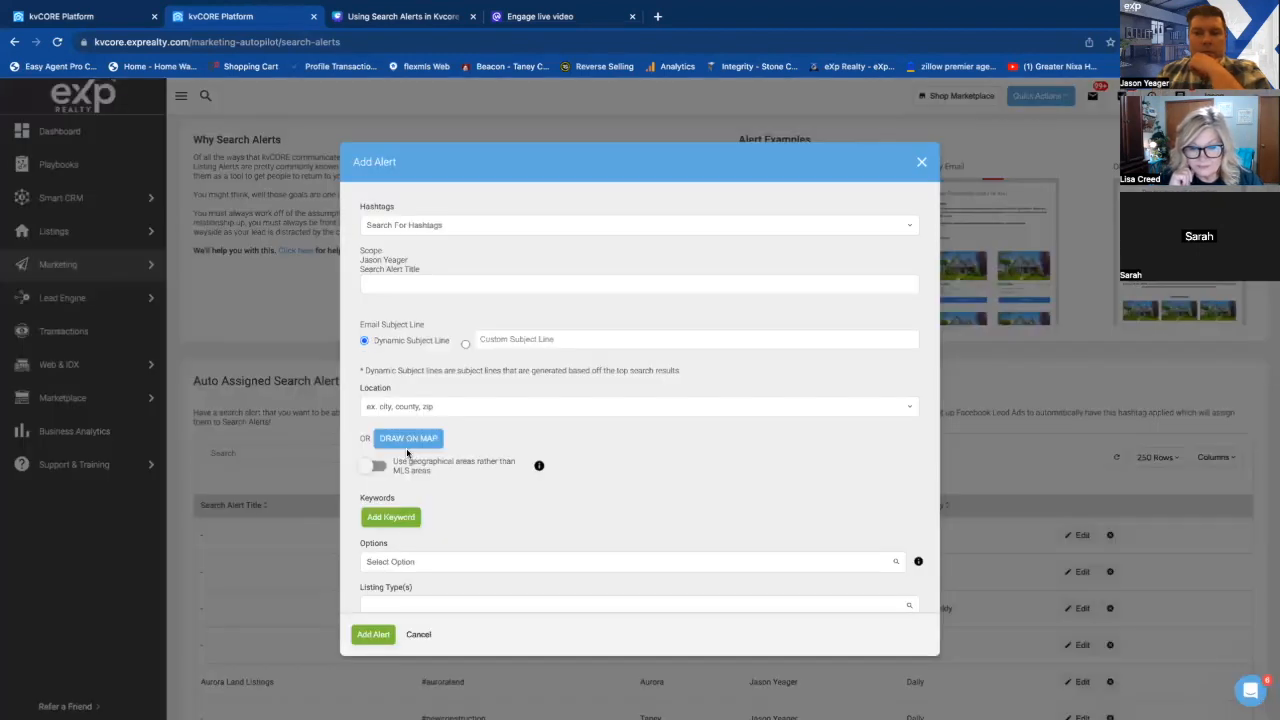
click(404, 228)
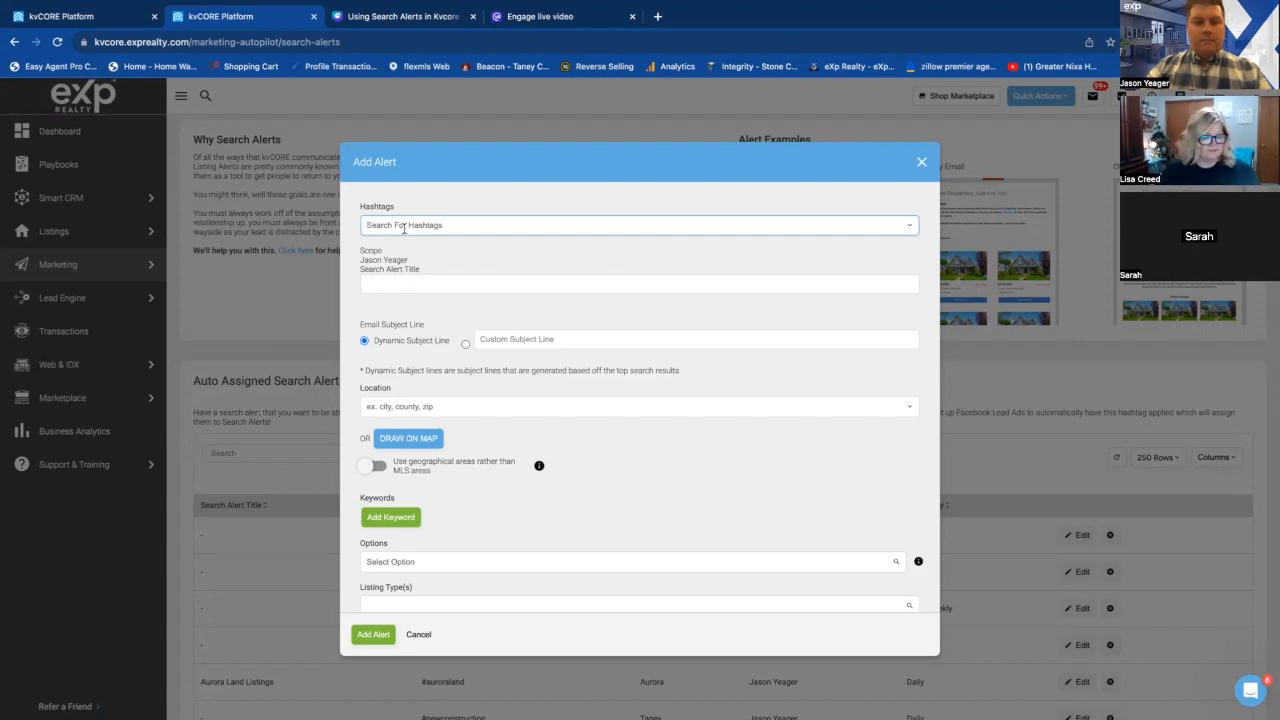
text(L)
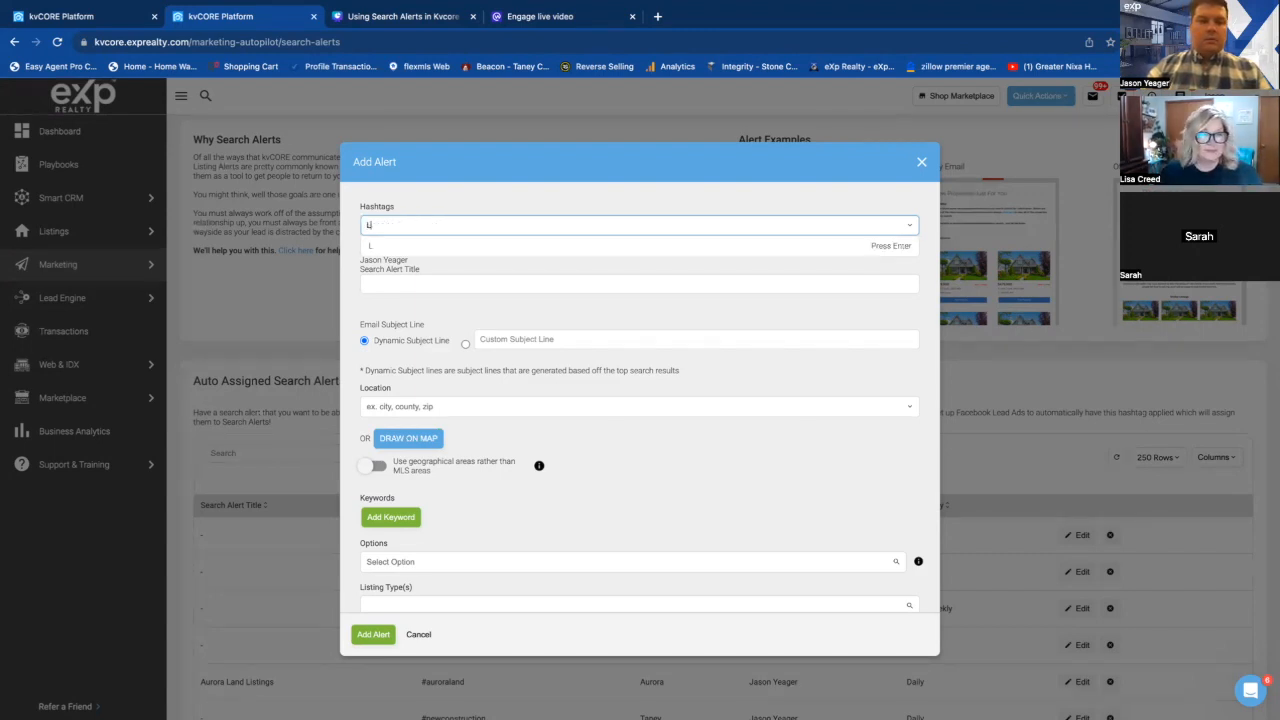
text(akefront)
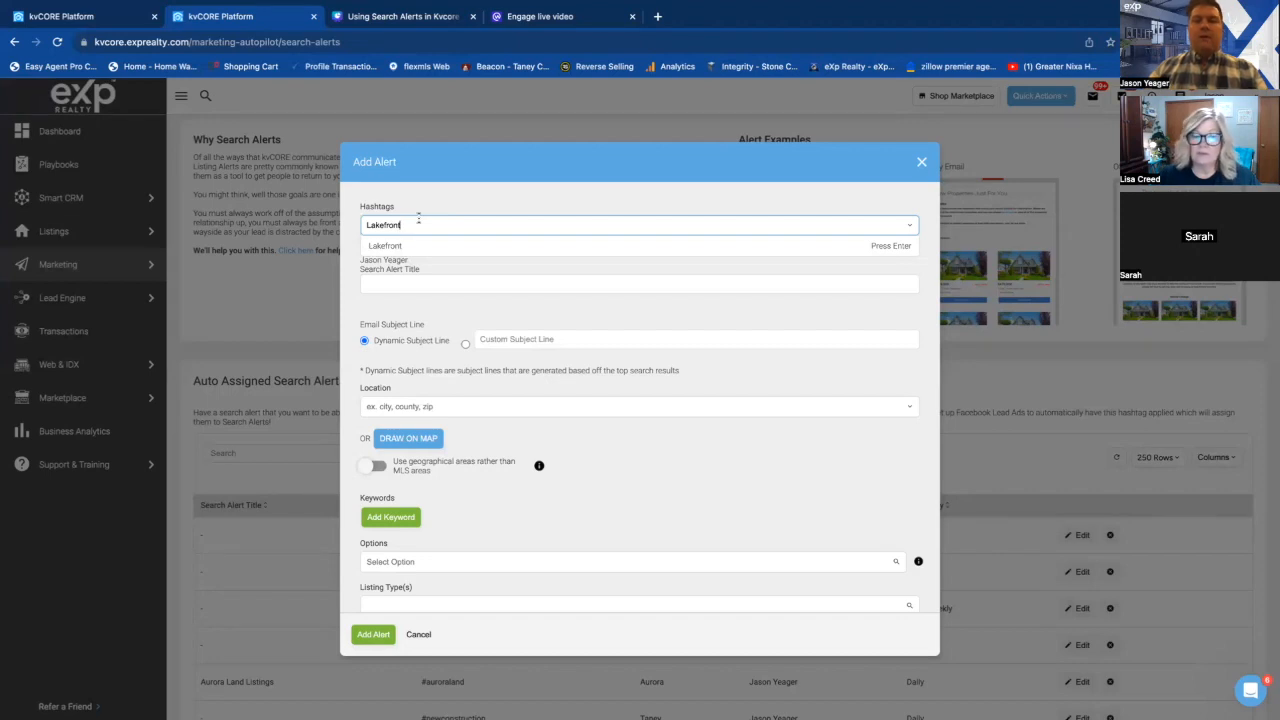
key(BackSpace)
key(BackSpace)
key(BackSpace)
key(BackSpace)
key(BackSpace)
key(BackSpace)
key(BackSpace)
key(BackSpace)
key(BackSpace)
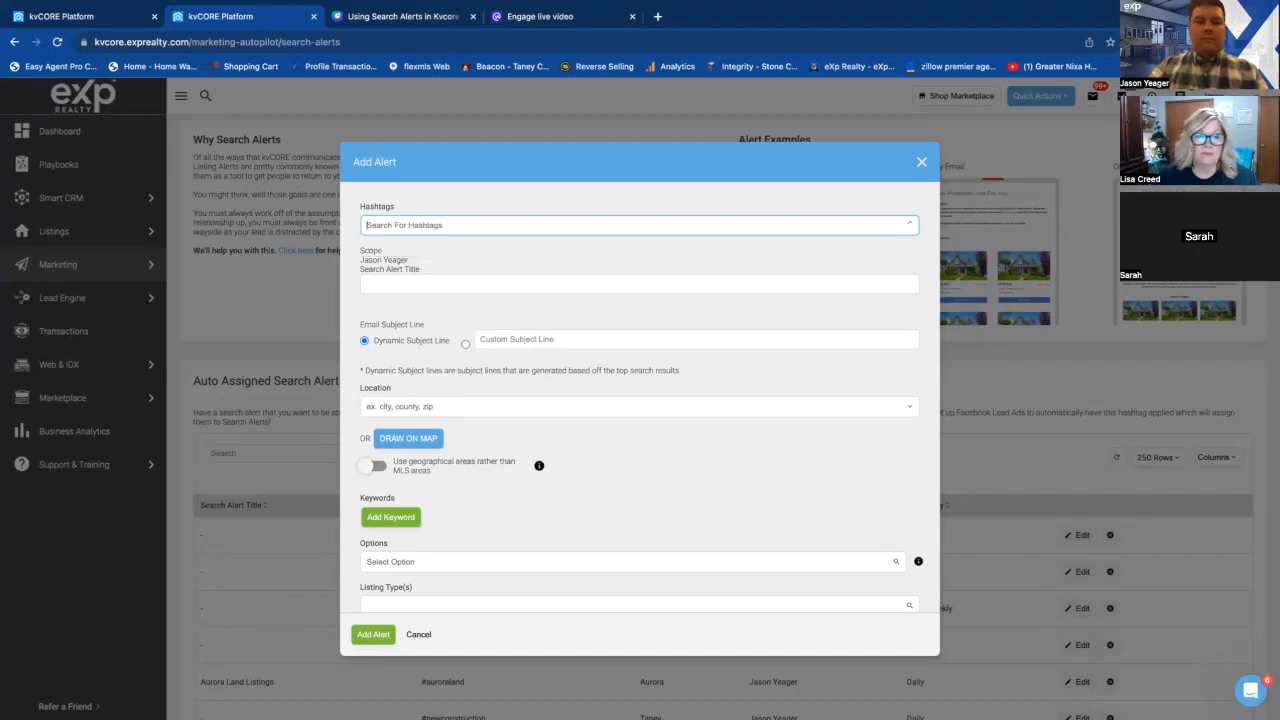
Add the hashtag 370Lakefront to the alert and title it Vacation Rental Lodges.
text(370Lakefront)
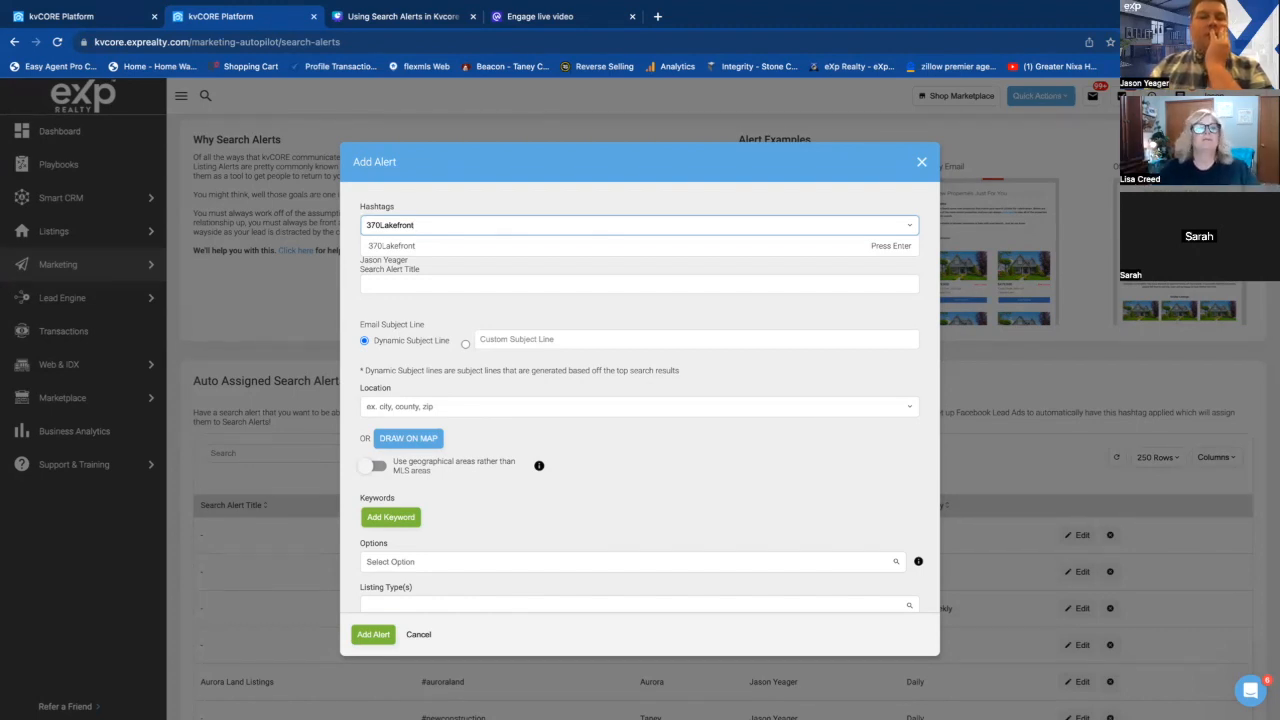
key(Return)
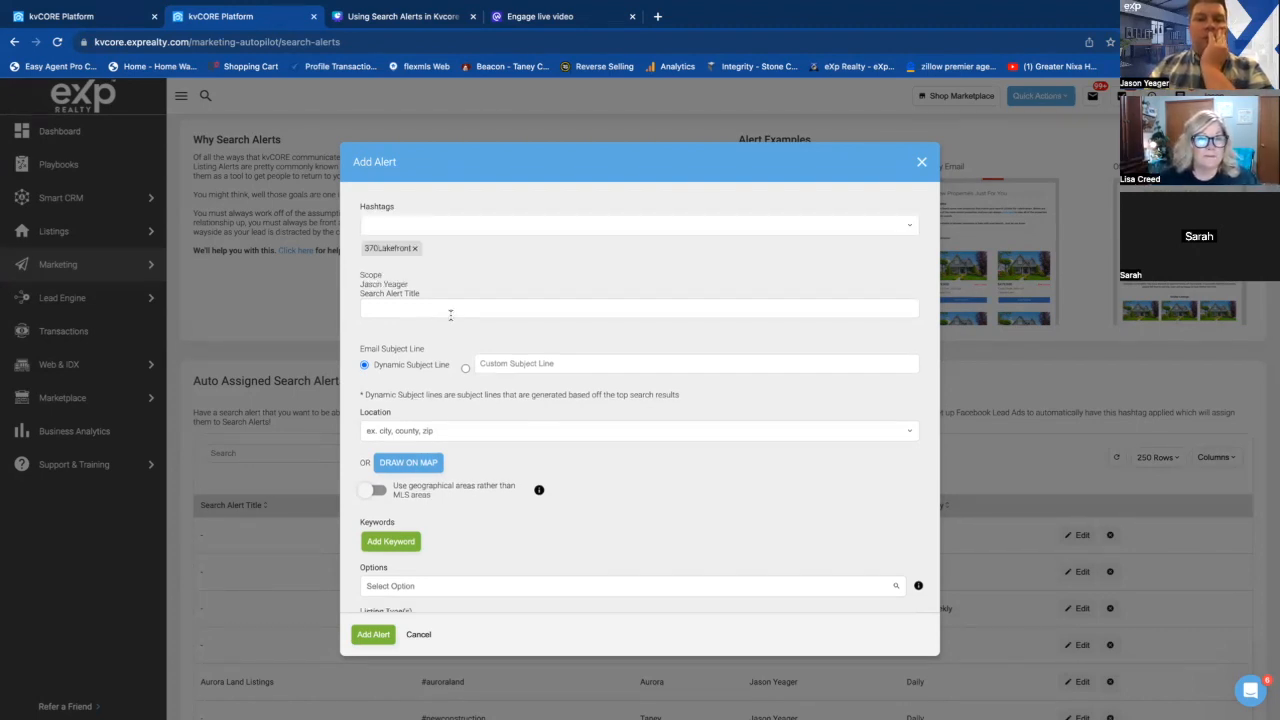
click(411, 307)
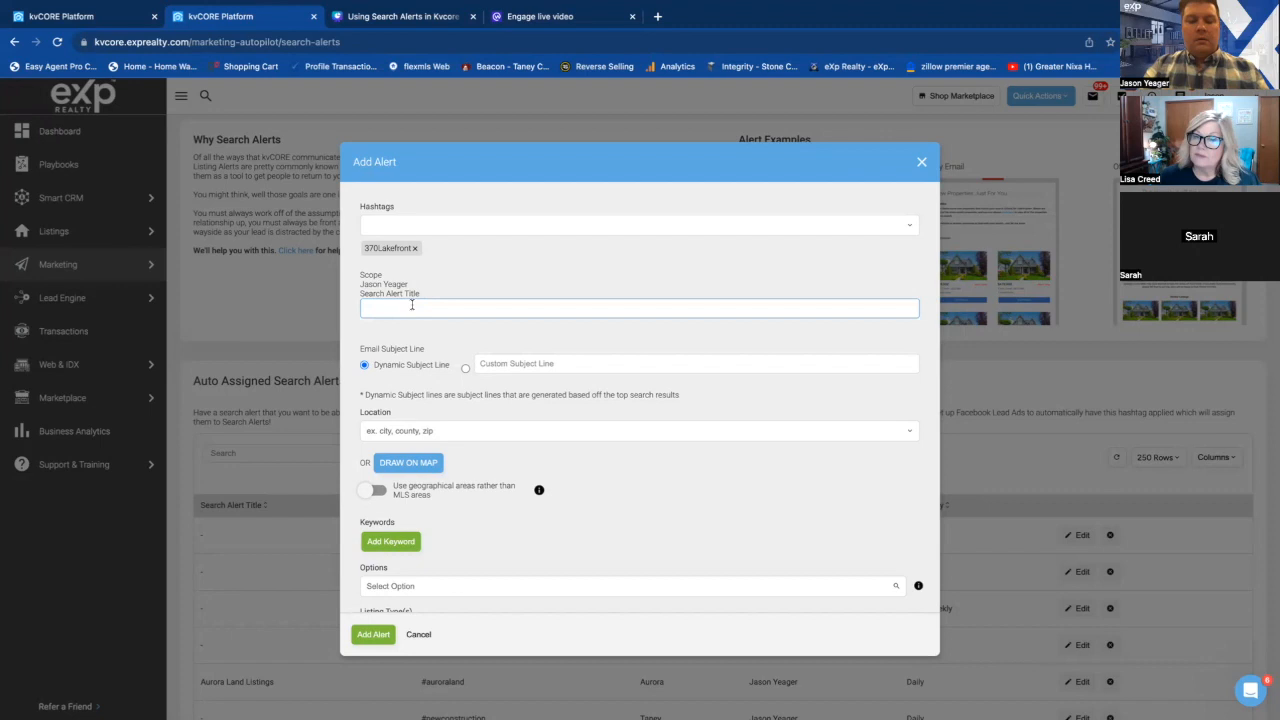
text(Vacati)
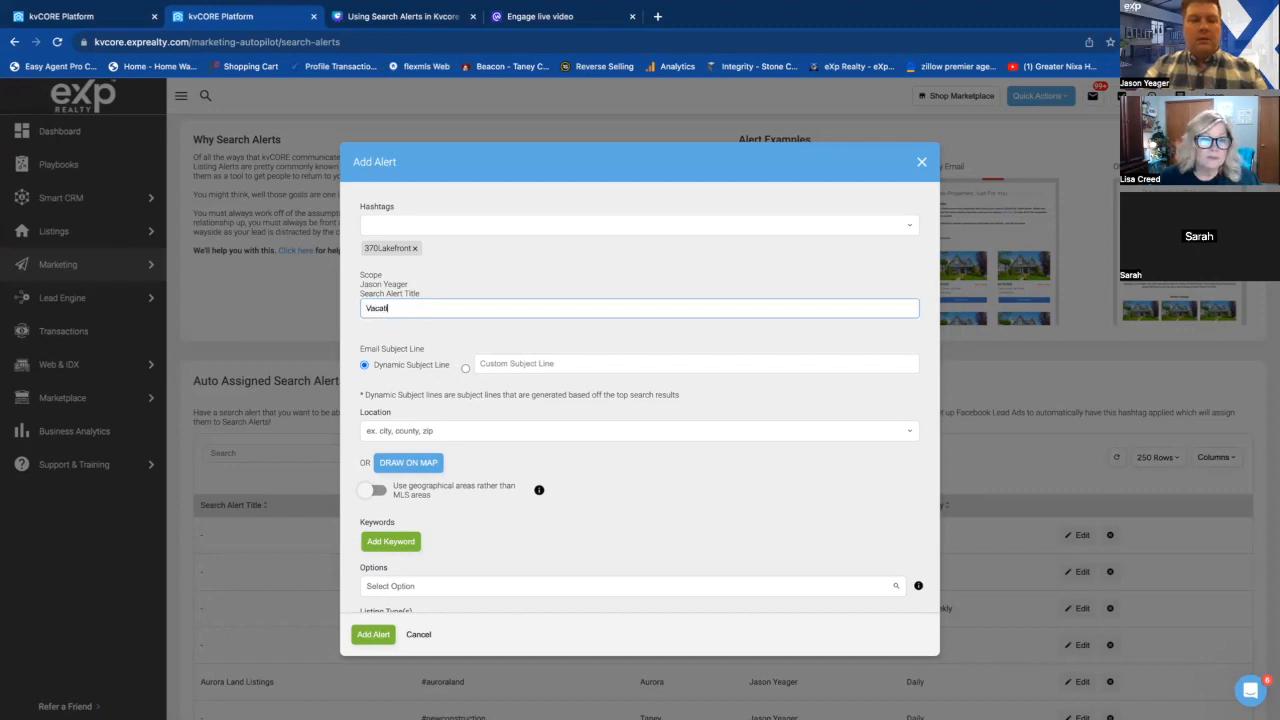
text(on Rental Lodges)
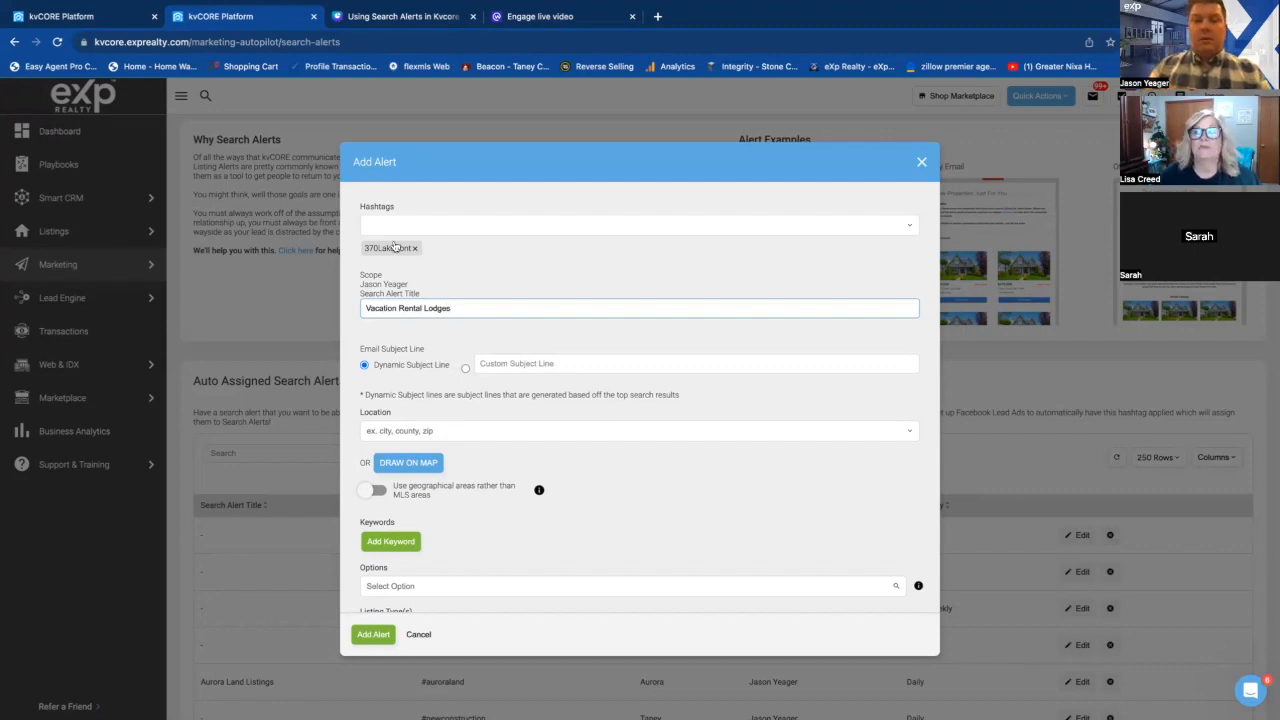
Give the alert the custom email subject line New Vacation Rental Lodge Opportunities.
click(465, 368)
click(495, 363)
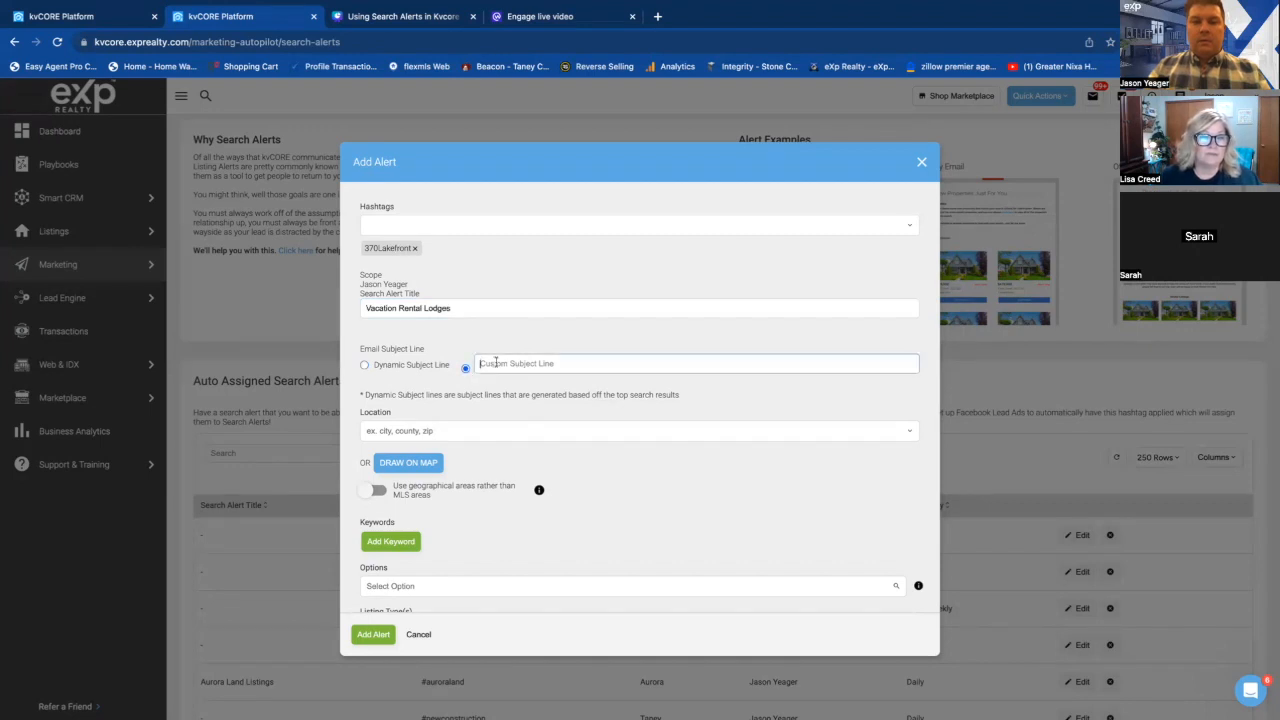
text(New)
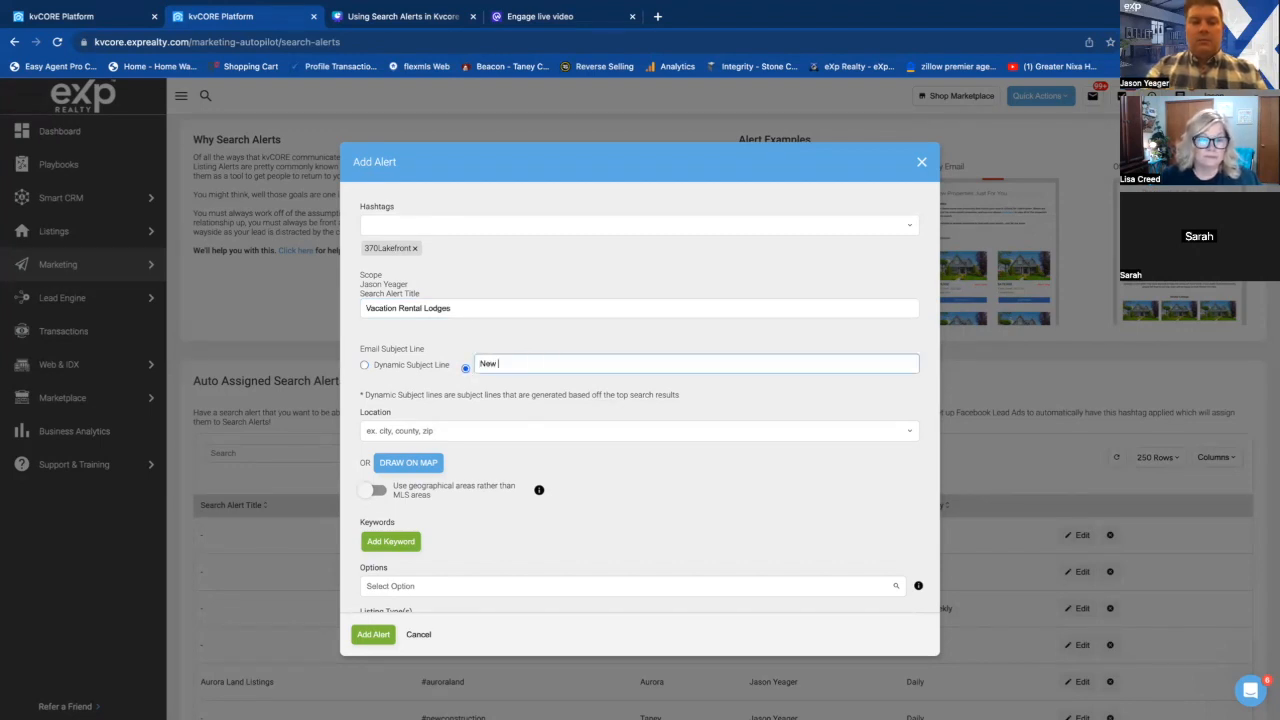
text( Vacation Ren)
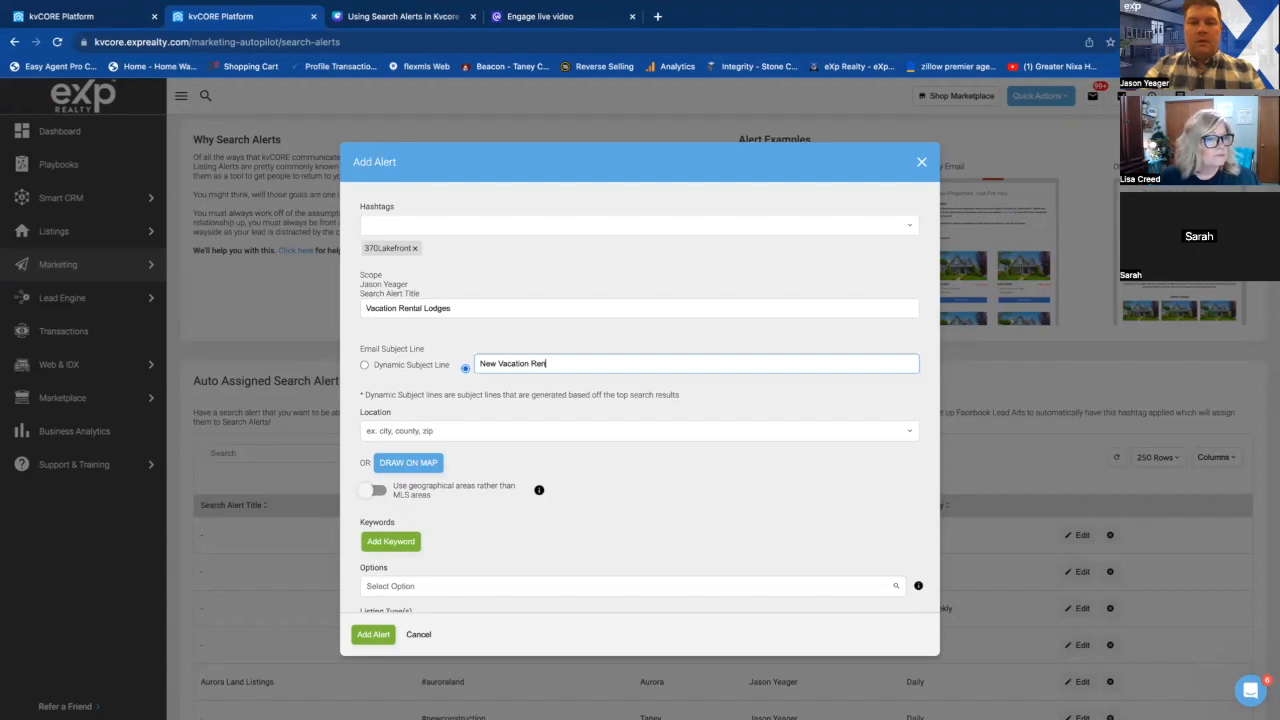
text(tal Lodge)
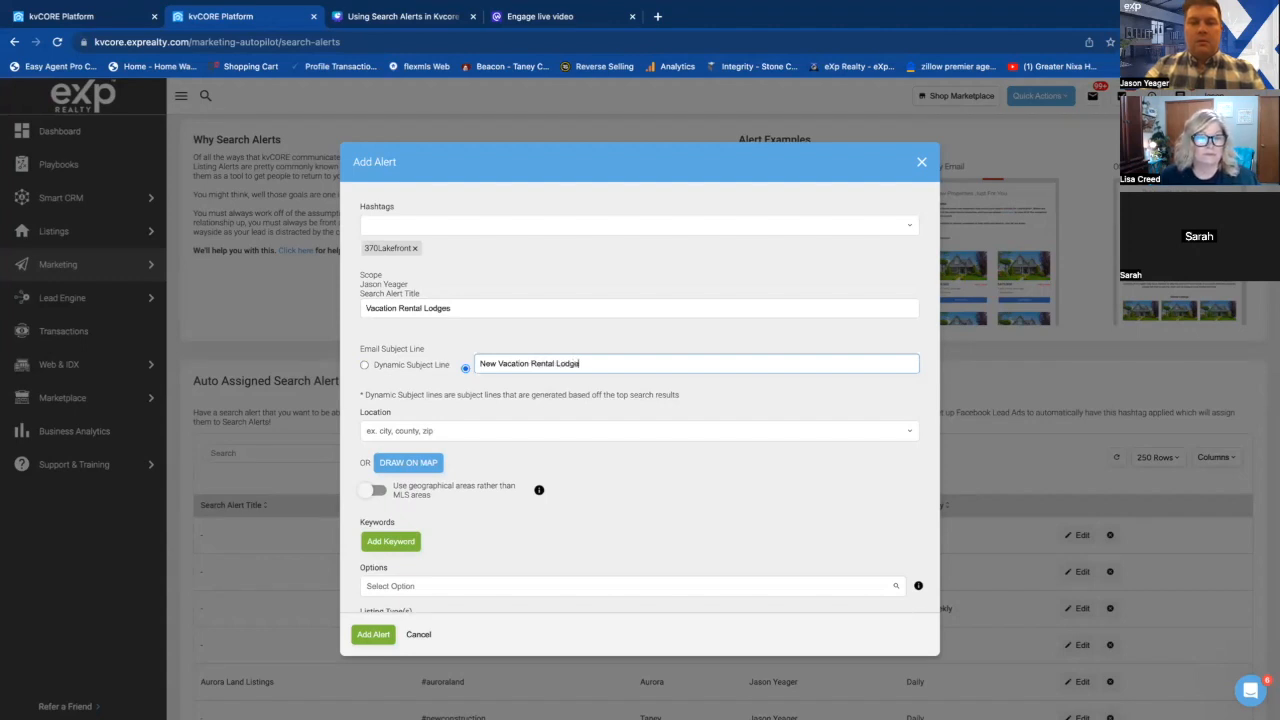
text( OP)
key(BackSpace)
text(p)
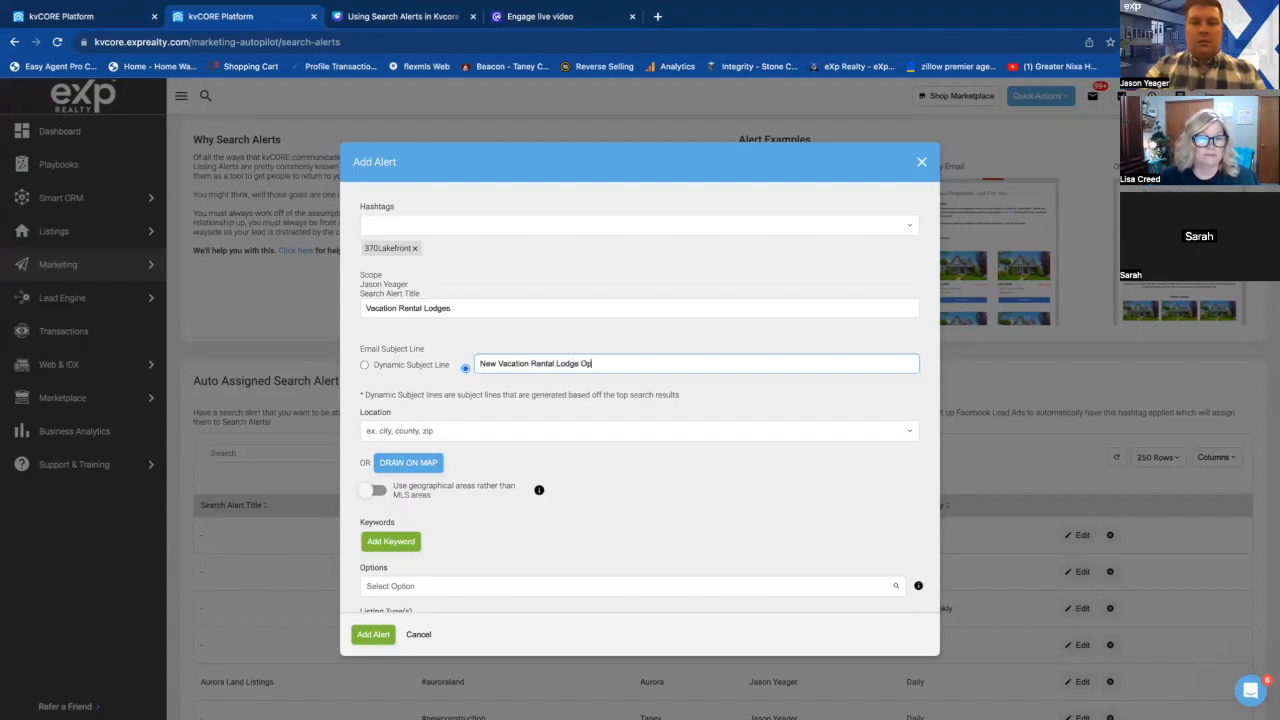
text(portunities)
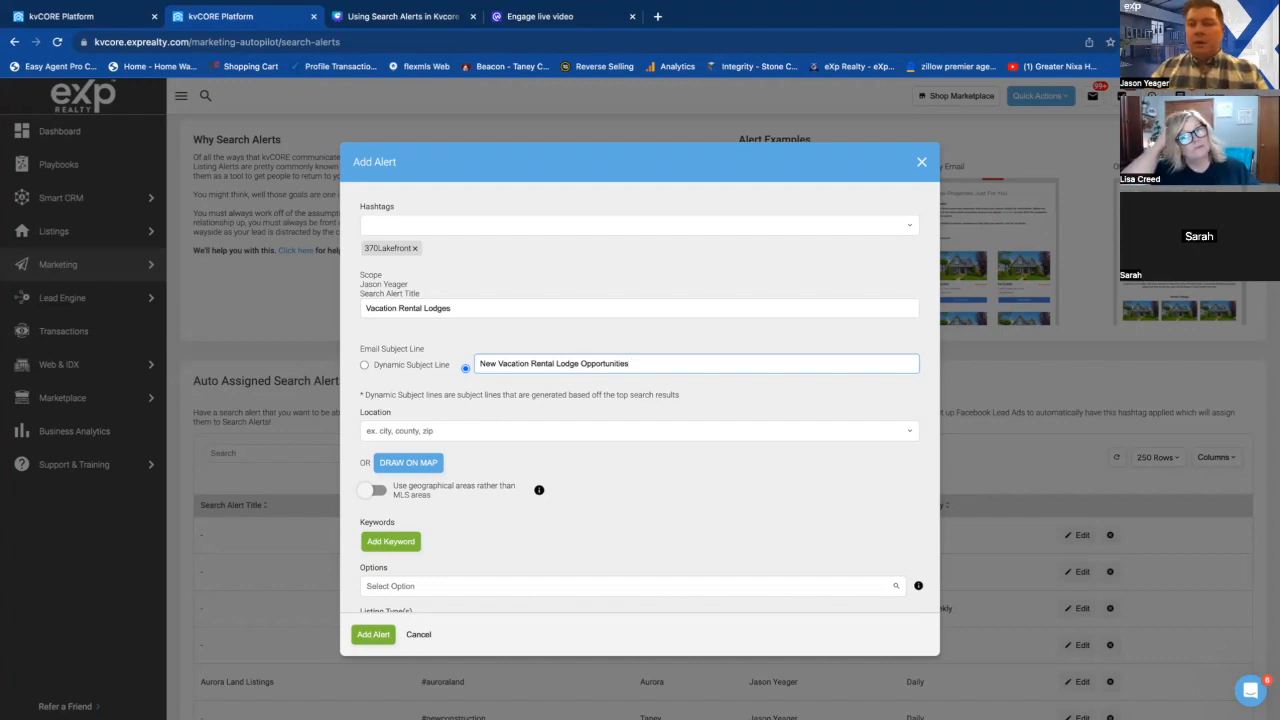
click(427, 431)
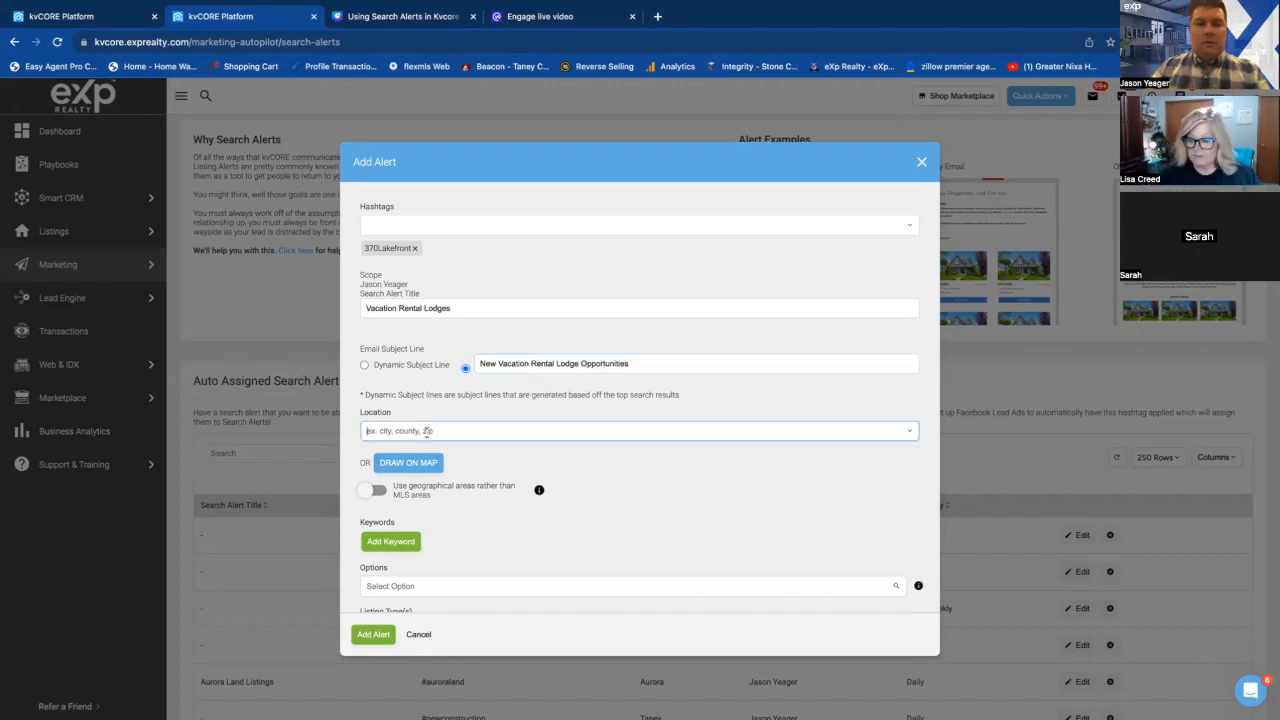
text(Branson)
key(BackSpace)
key(BackSpace)
key(BackSpace)
text(son)
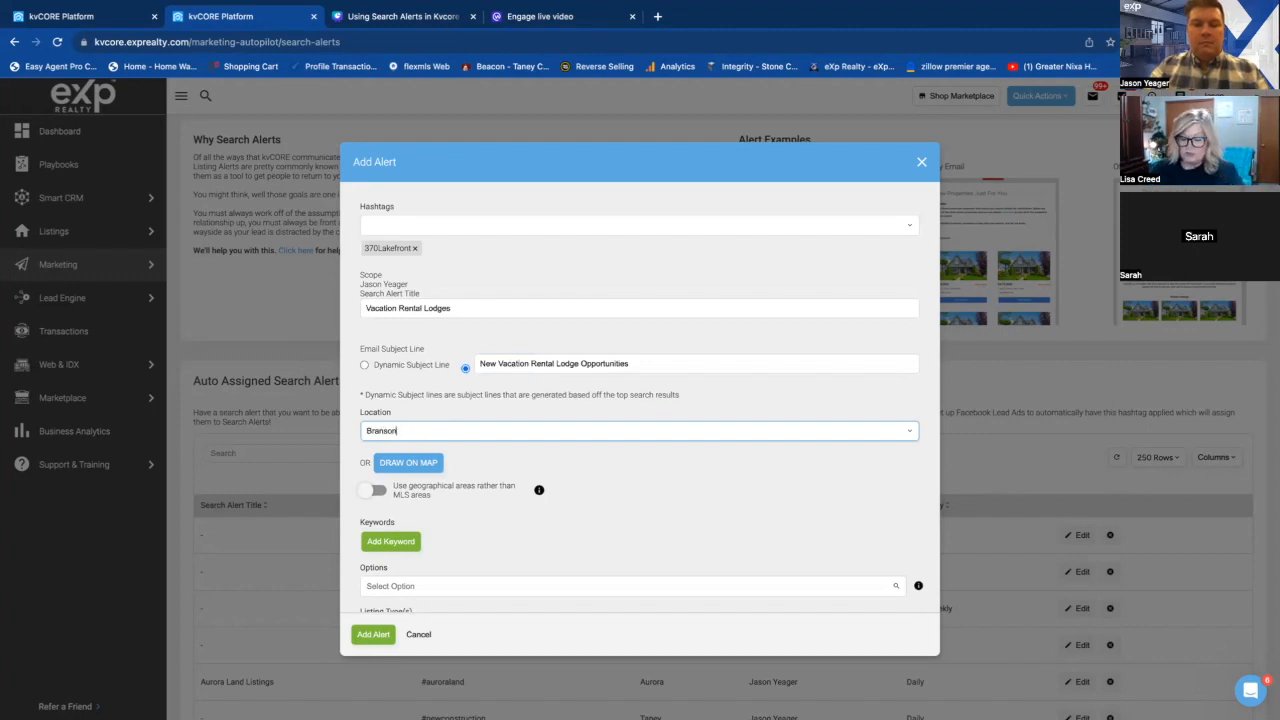
key(BackSpace)
key(BackSpace)
key(BackSpace)
key(BackSpace)
key(BackSpace)
key(BackSpace)
key(BackSpace)
Set the alert's location to the county Taney, MO.
text(T)
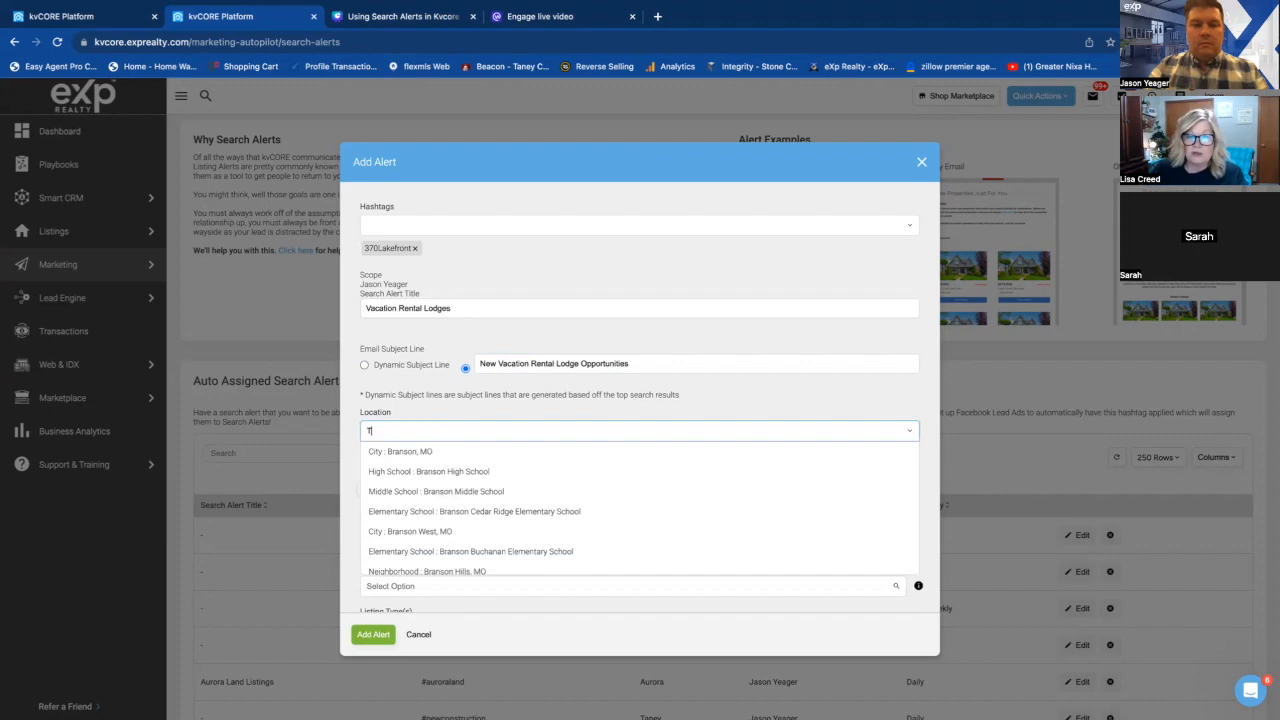
text(anney)
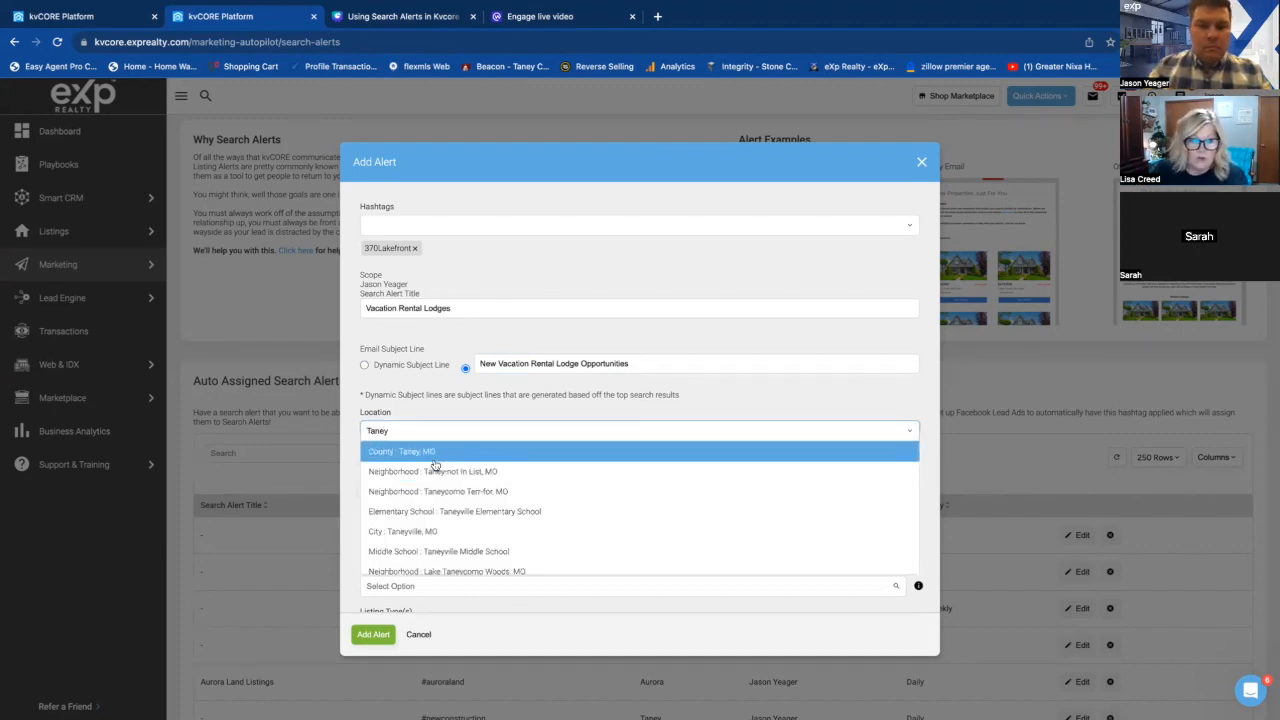
click(433, 460)
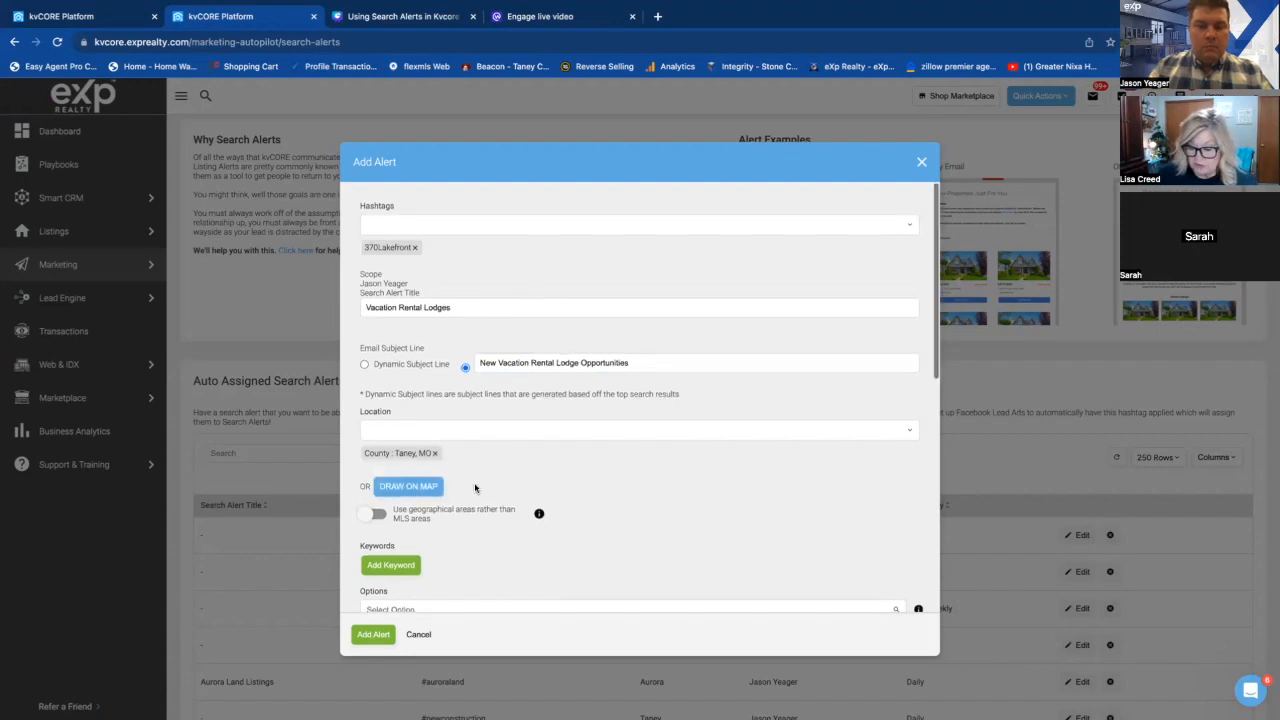
Restrict the alert to the Single Family and Condos listing types.
scroll(475, 488, down, 3)
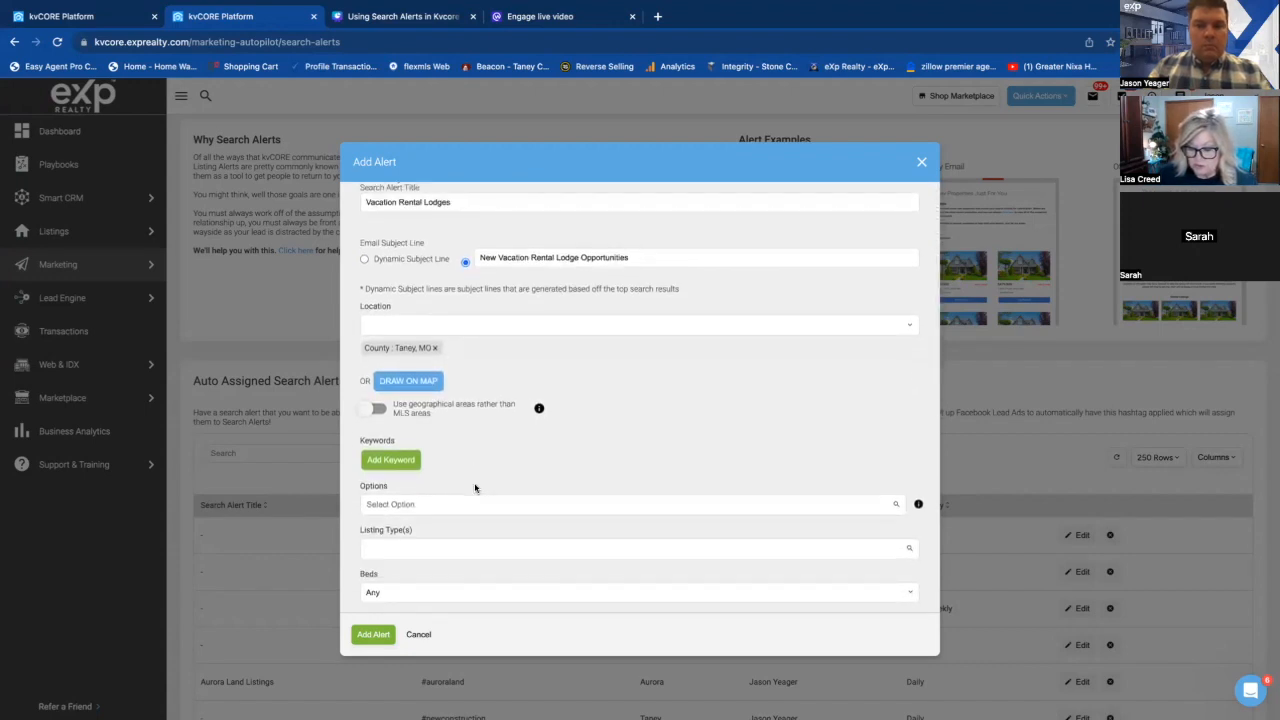
scroll(475, 488, down, 1)
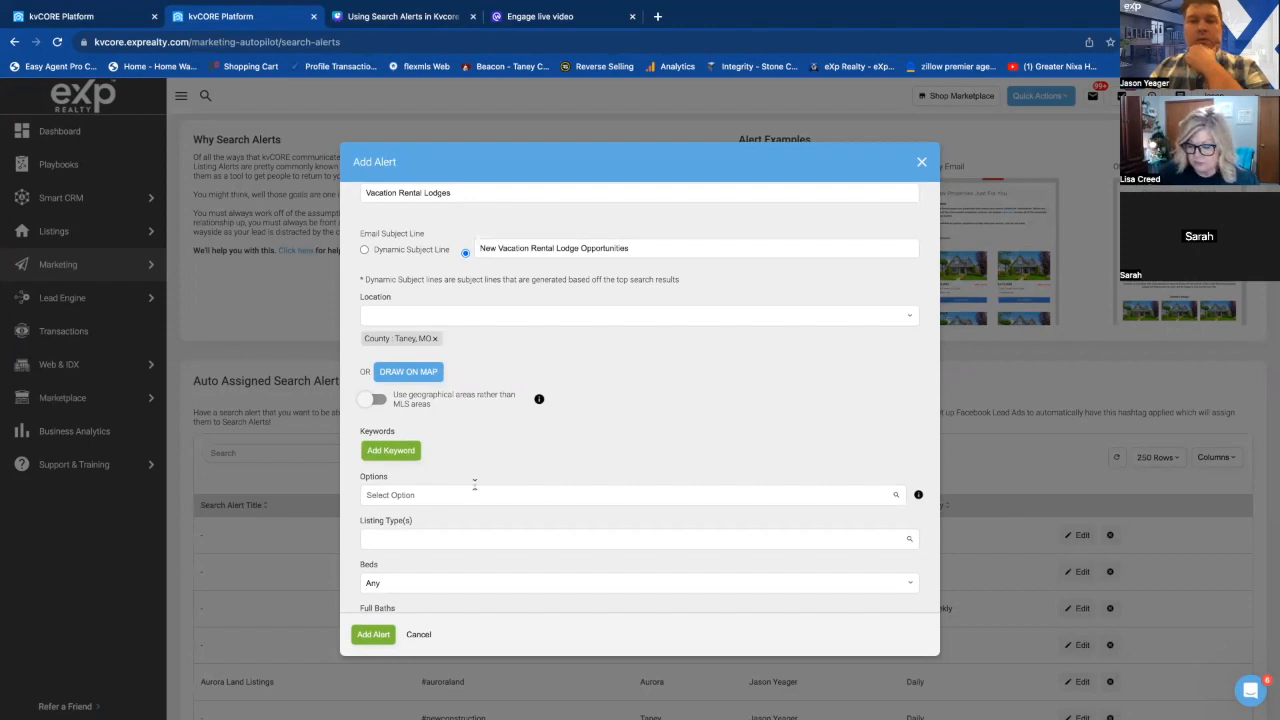
scroll(494, 426, up, 1)
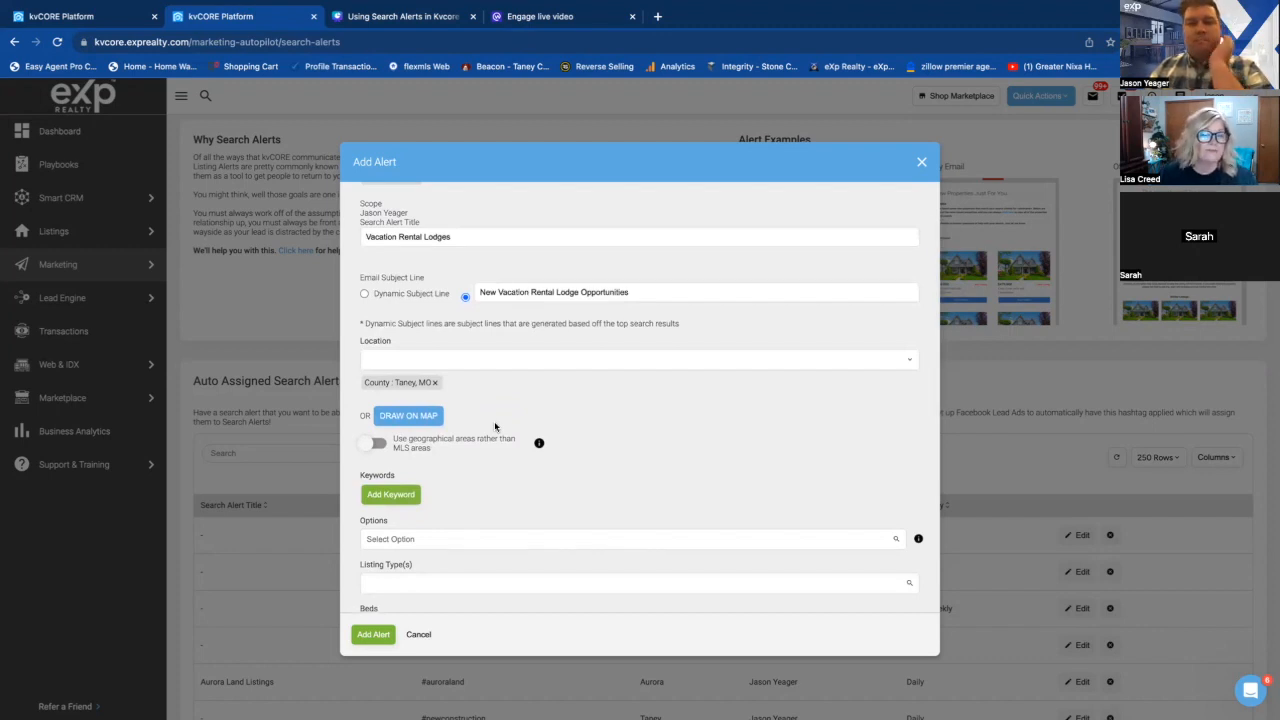
scroll(494, 426, down, 3)
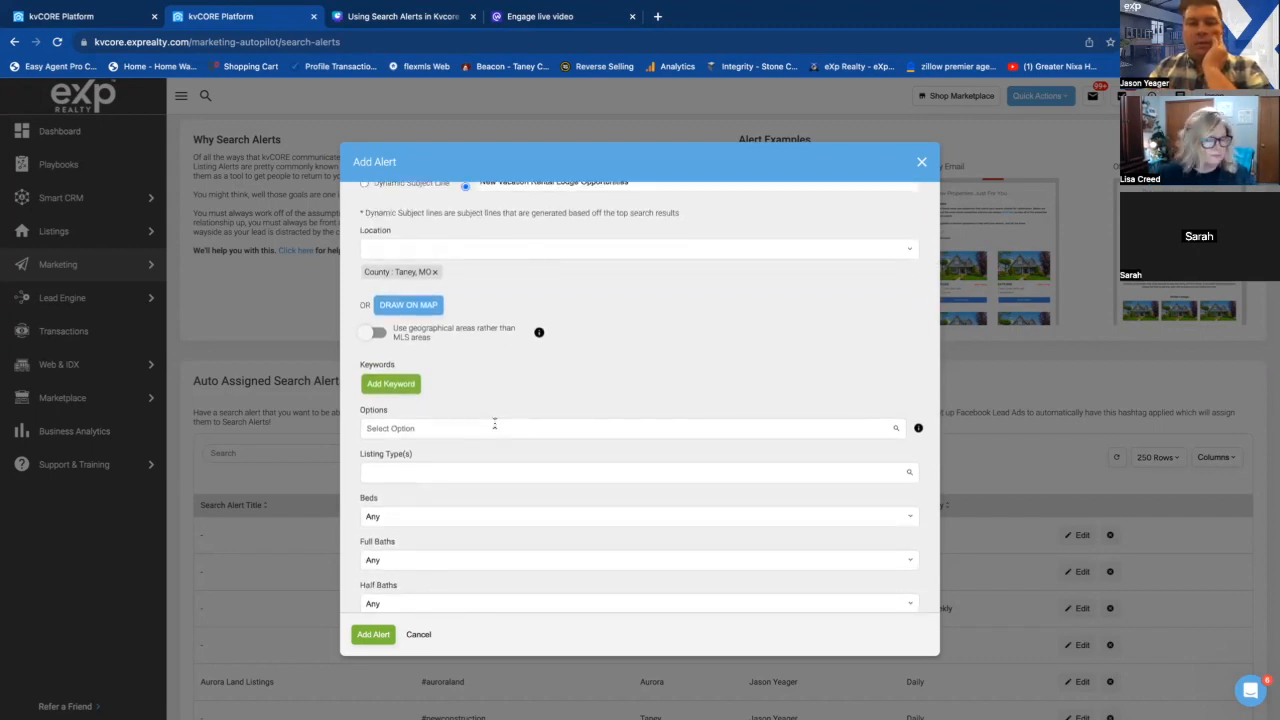
mouse_move(539, 332)
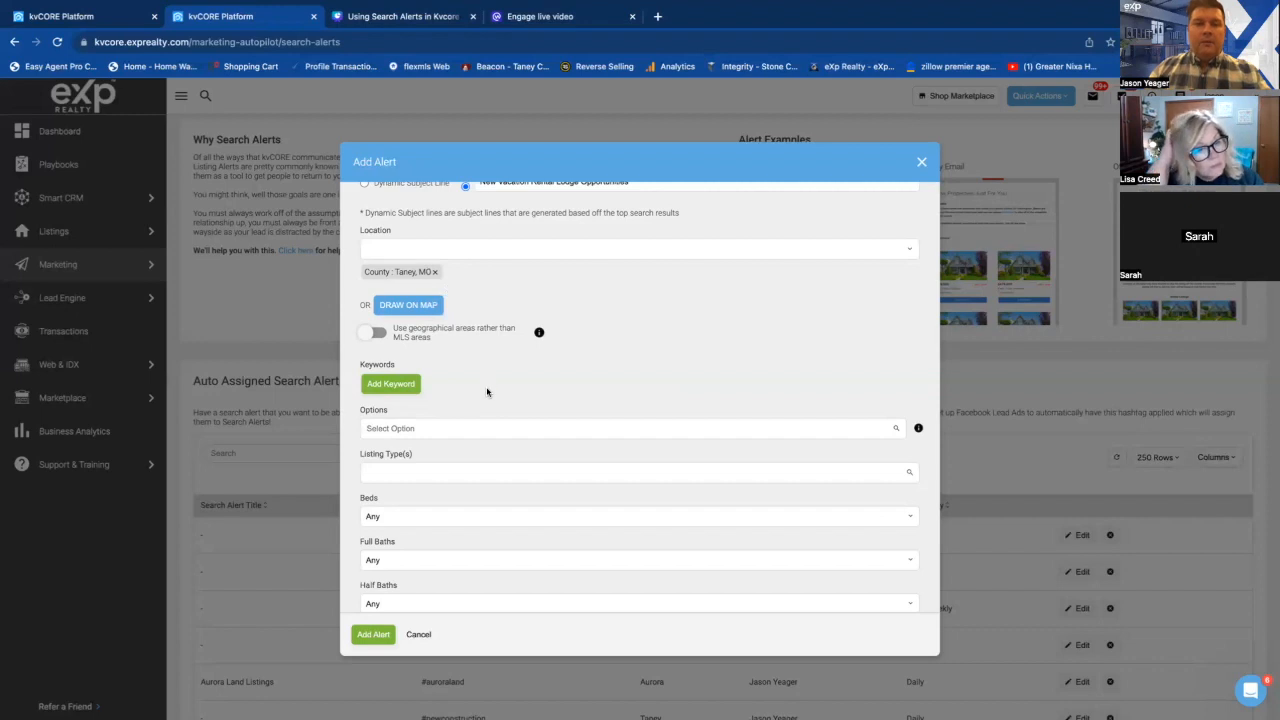
scroll(486, 391, up, 1)
scroll(498, 438, down, 3)
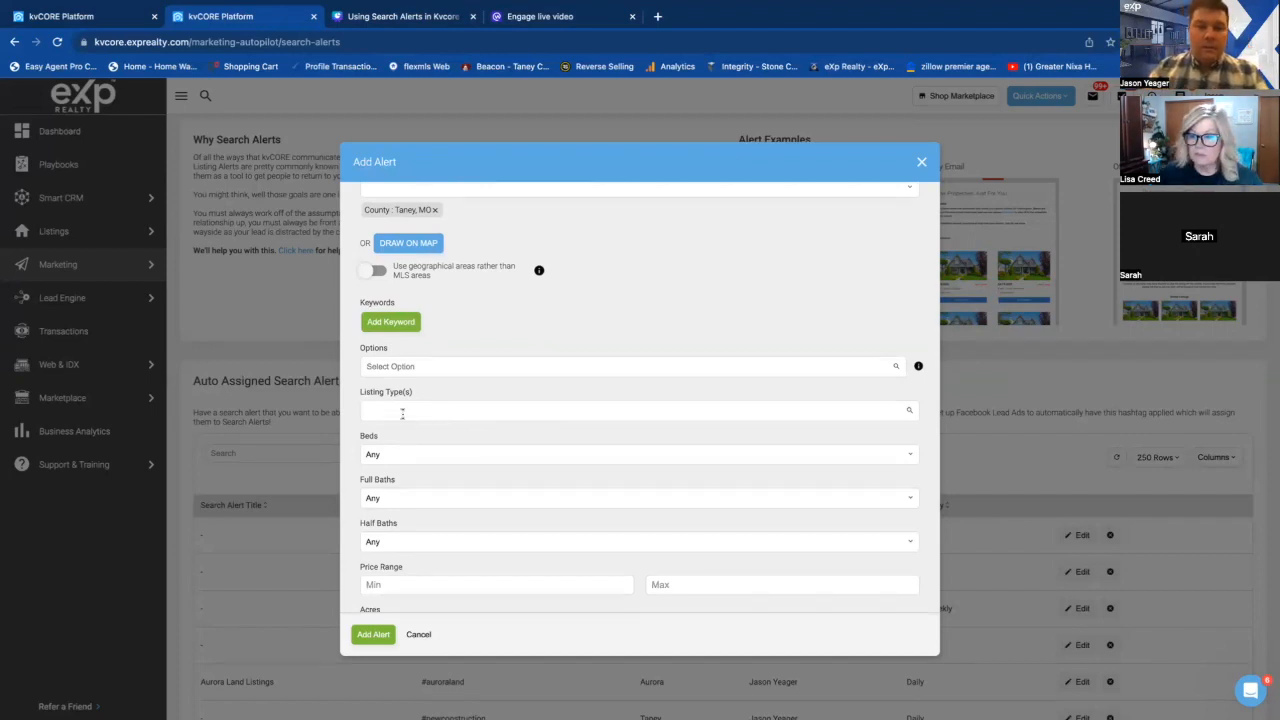
click(385, 410)
scroll(405, 510, down, 1)
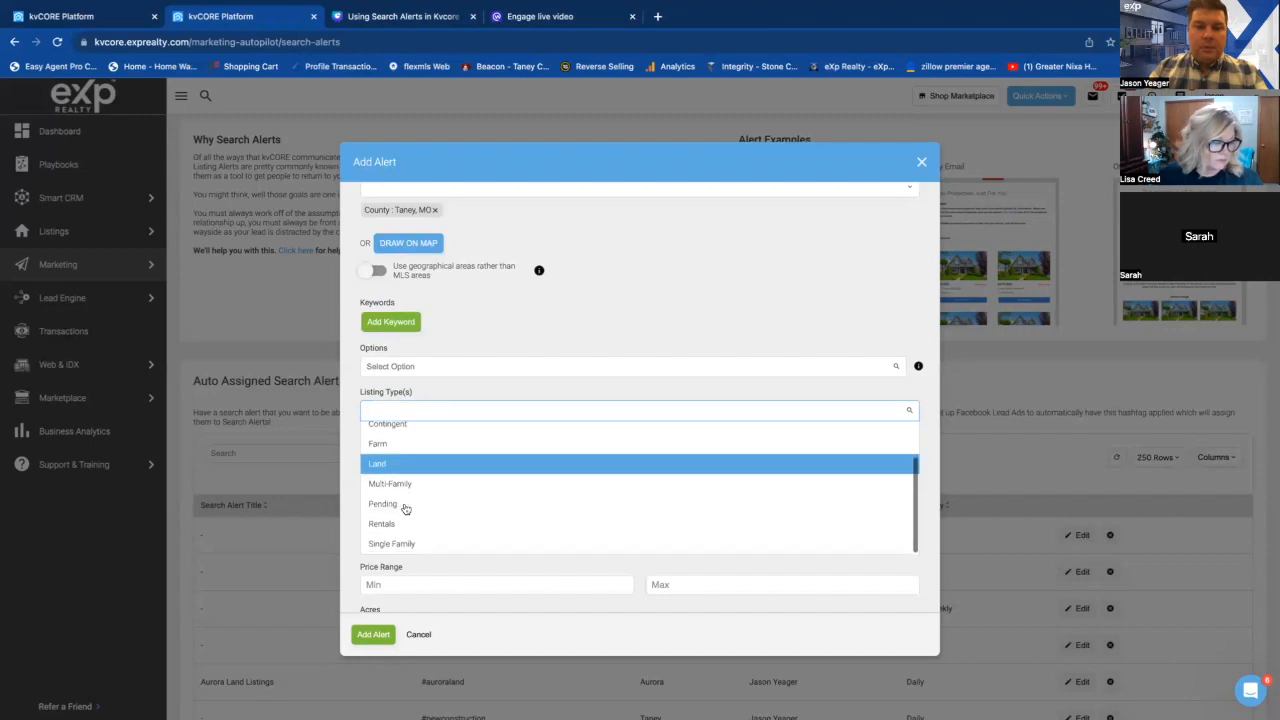
scroll(405, 520, down, 1)
click(405, 531)
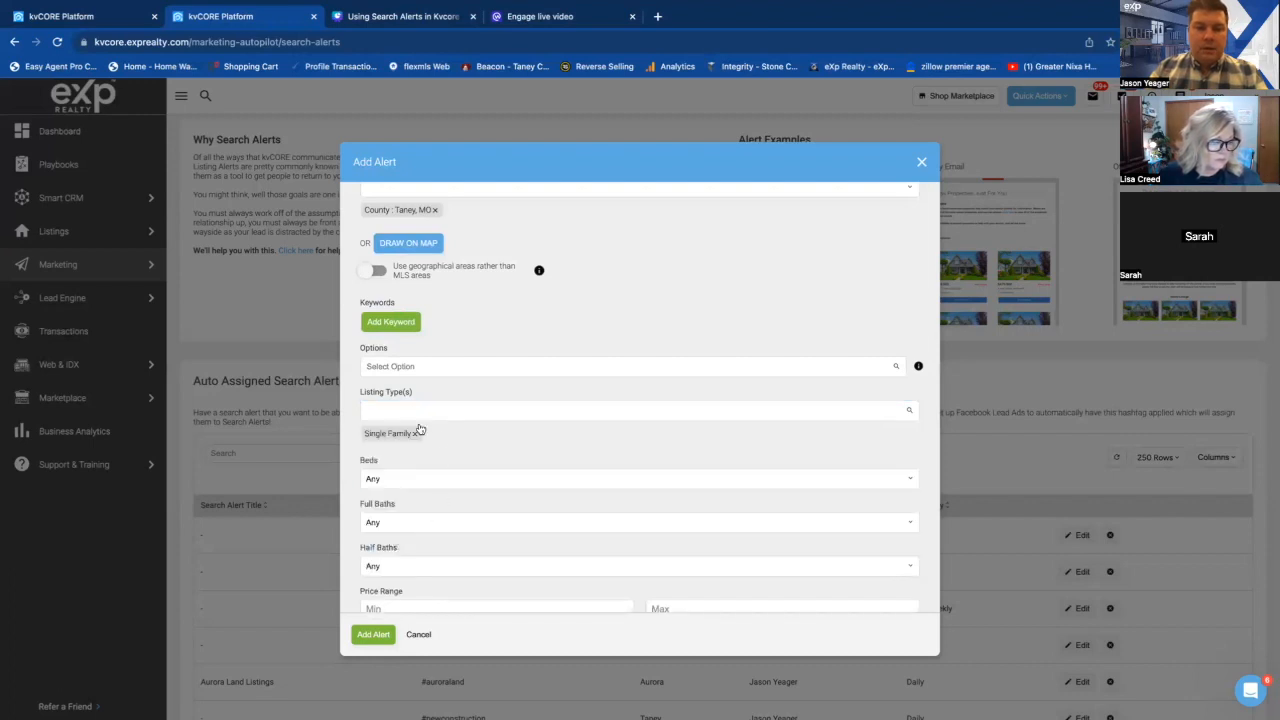
click(403, 409)
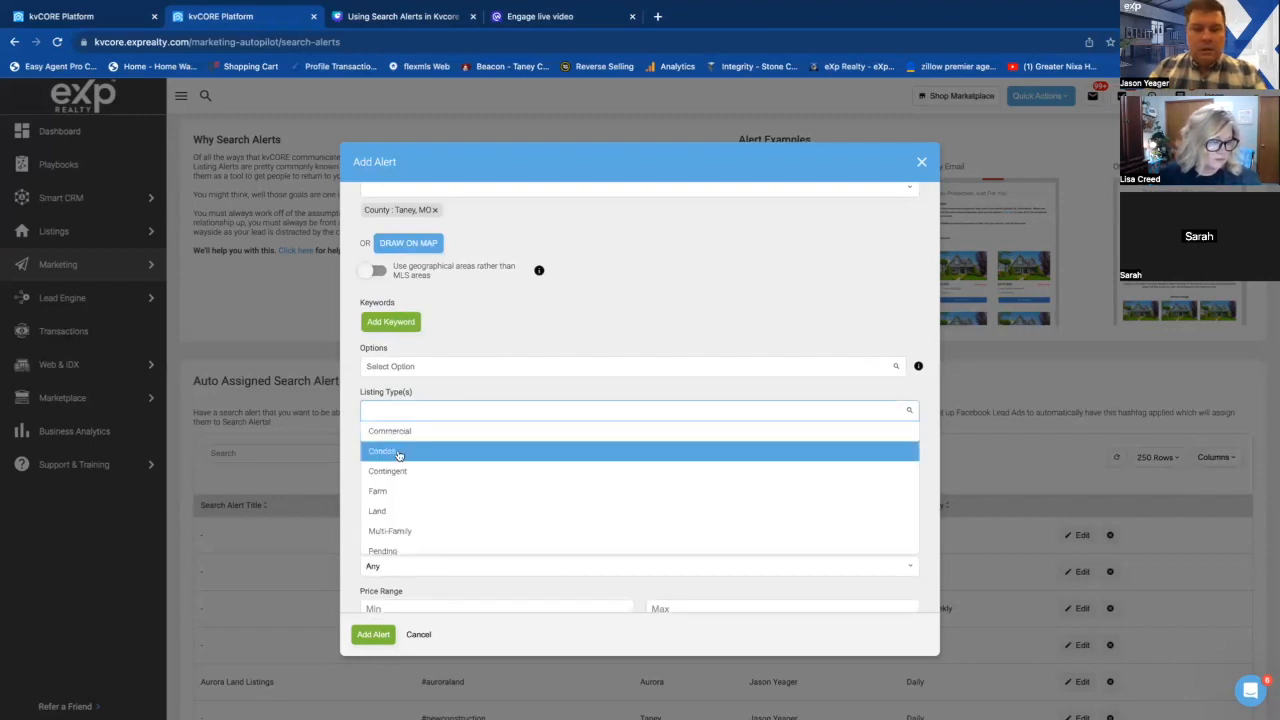
click(398, 452)
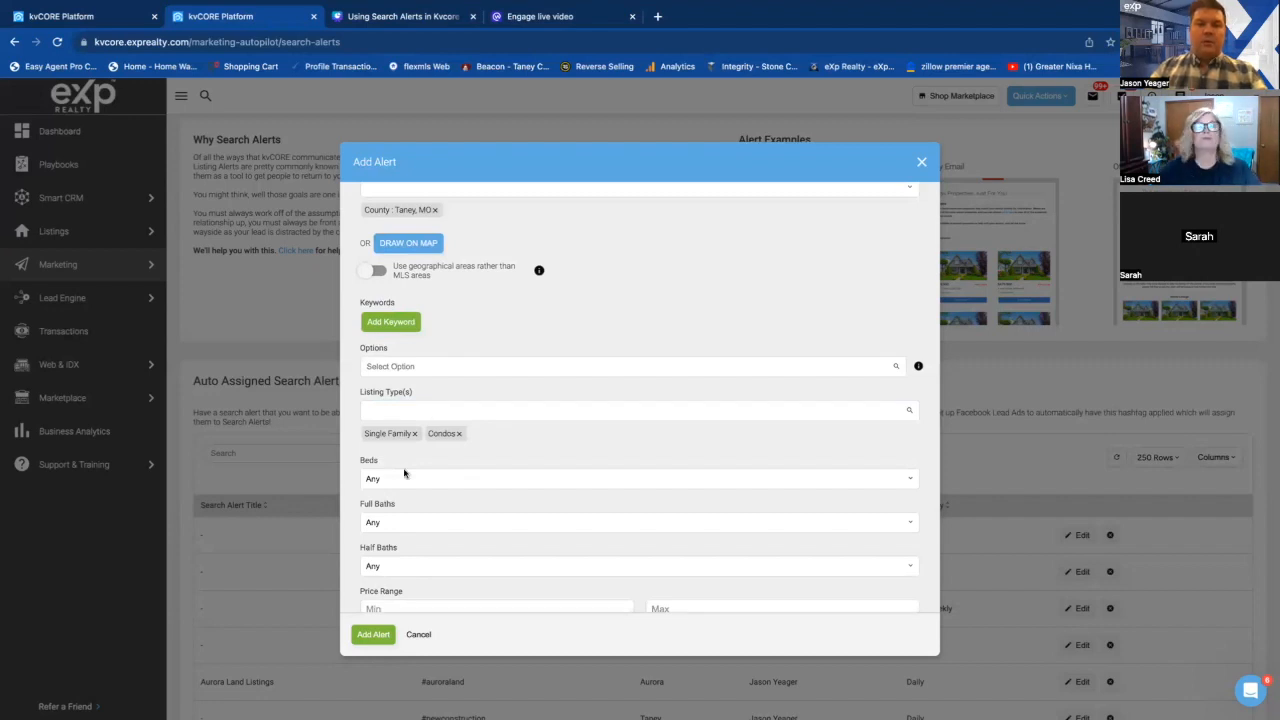
Set the alert's minimum beds to 7+ and full baths to 5+.
click(395, 484)
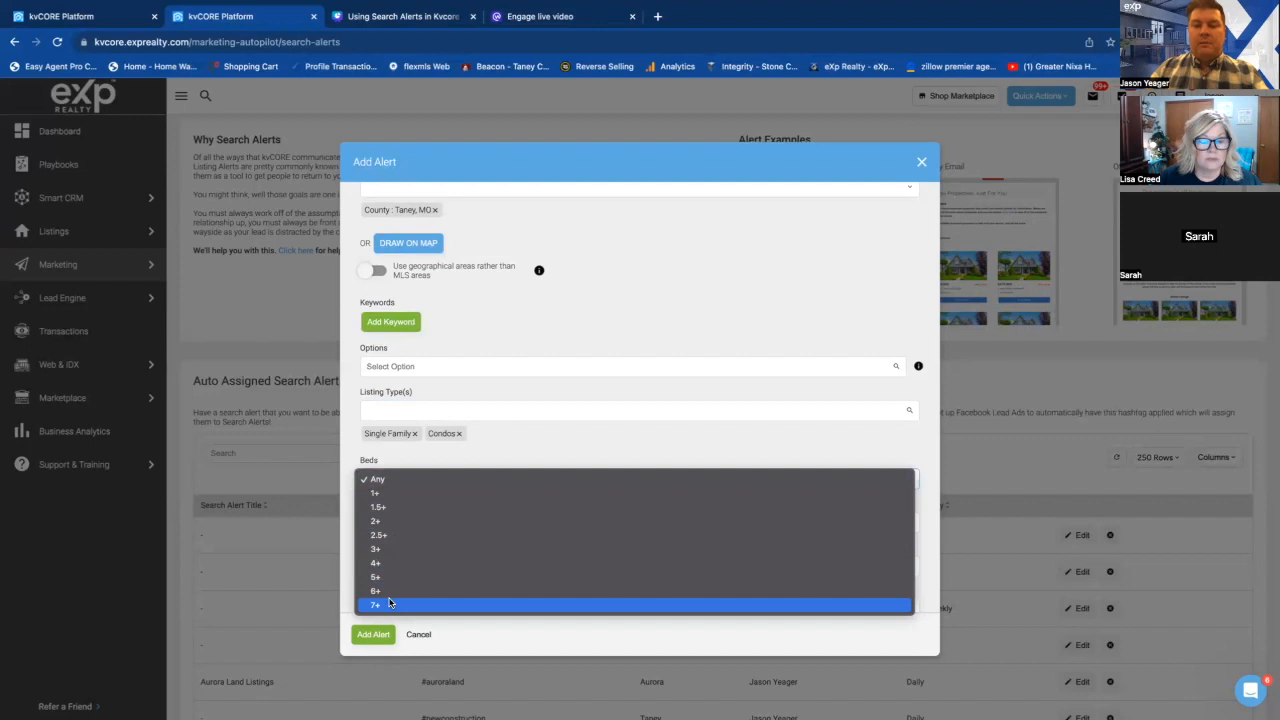
click(390, 604)
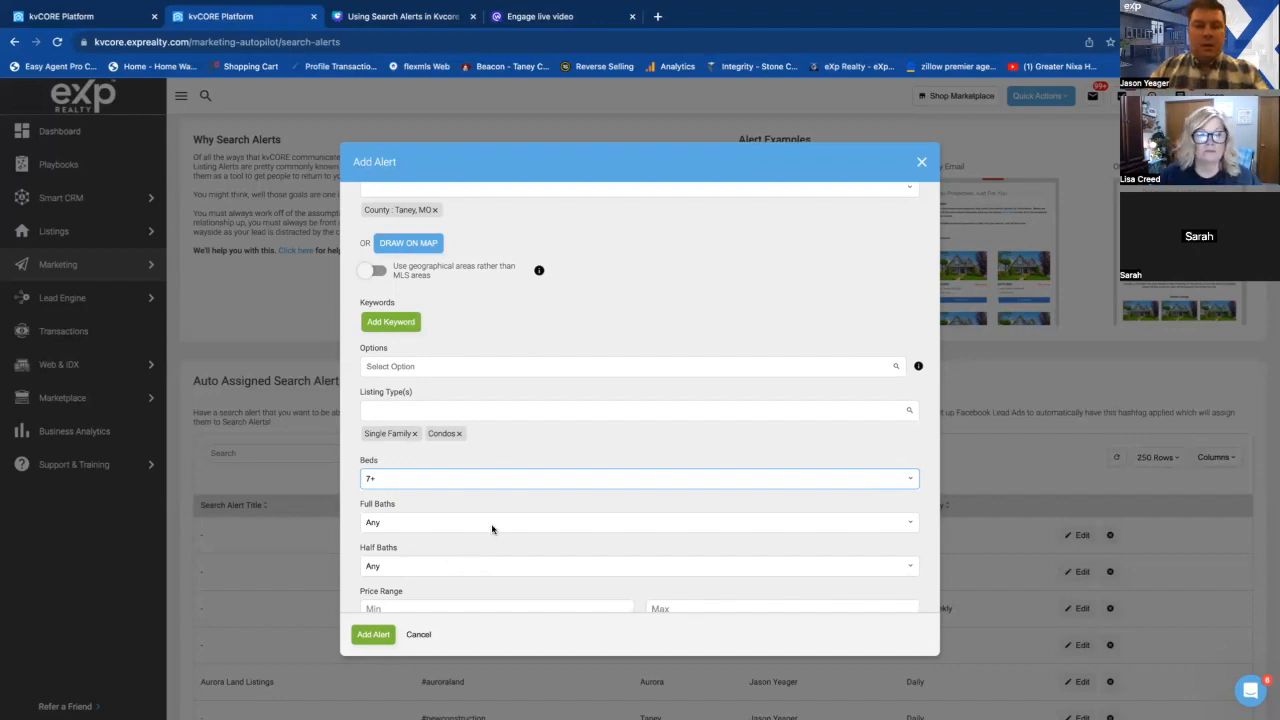
click(494, 530)
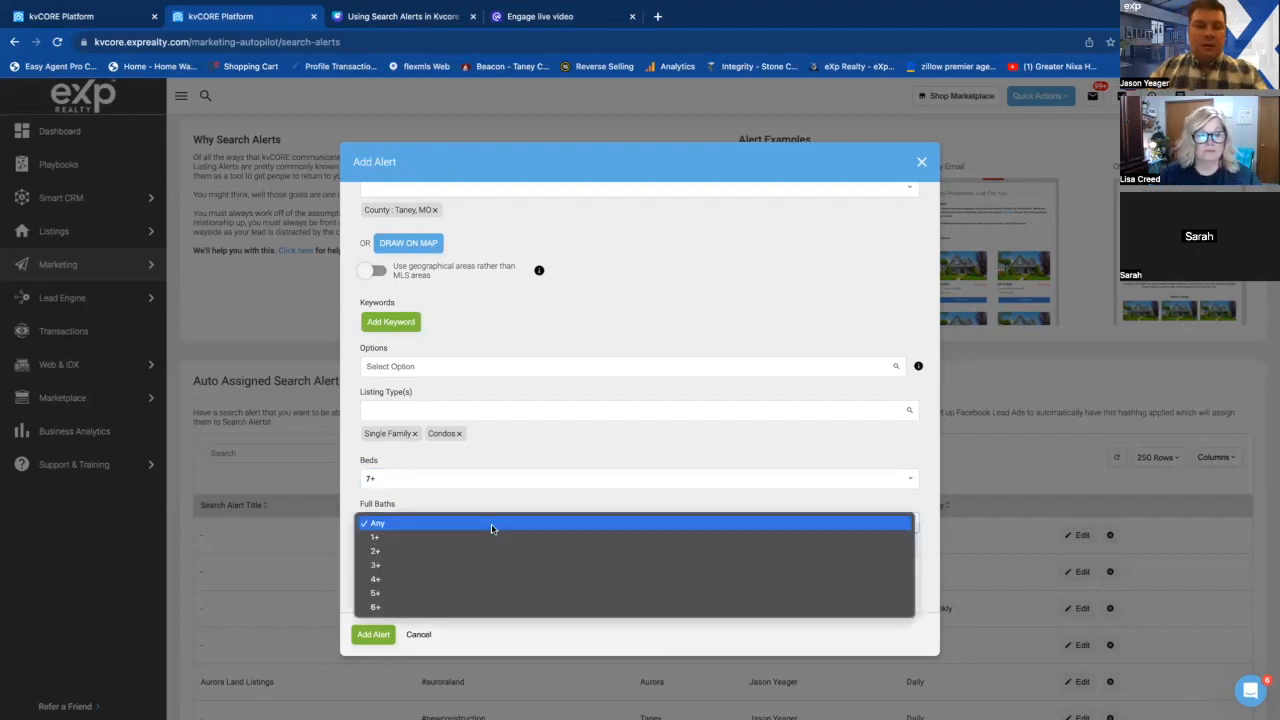
click(394, 594)
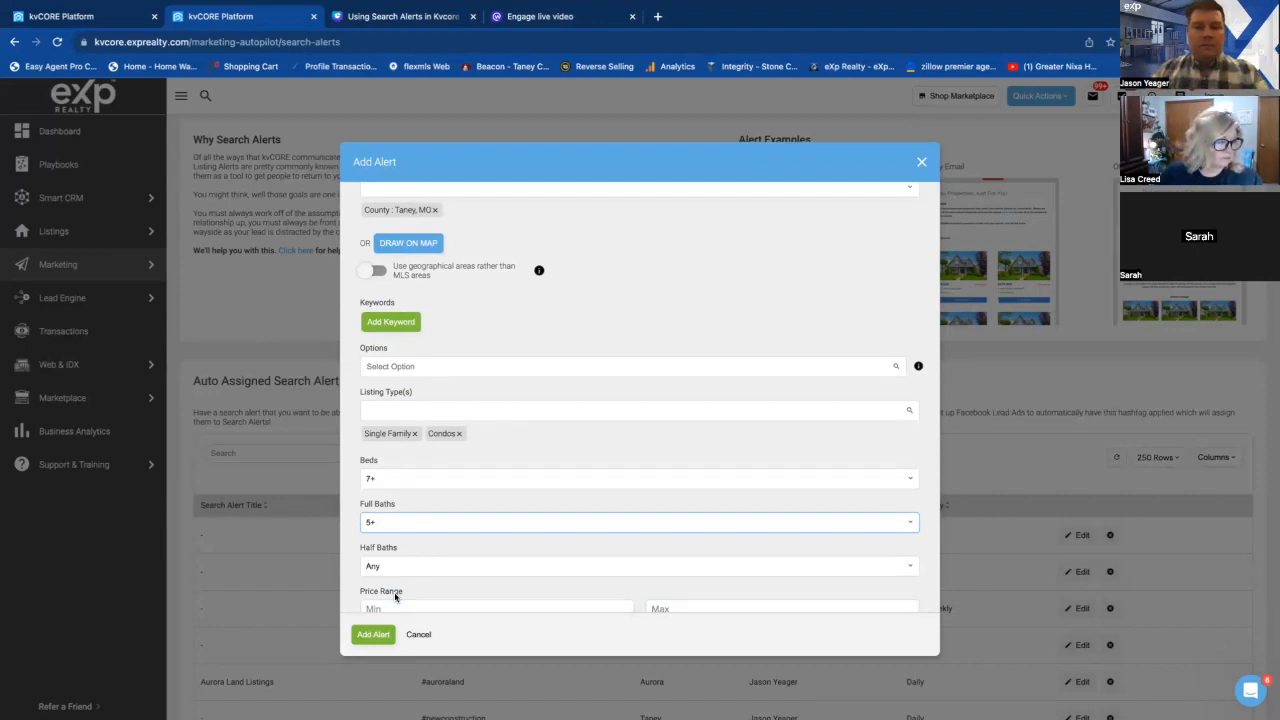
Set the alert's minimum price to $1,000,000.
scroll(472, 549, down, 1)
scroll(472, 549, down, 3)
scroll(525, 485, down, 2)
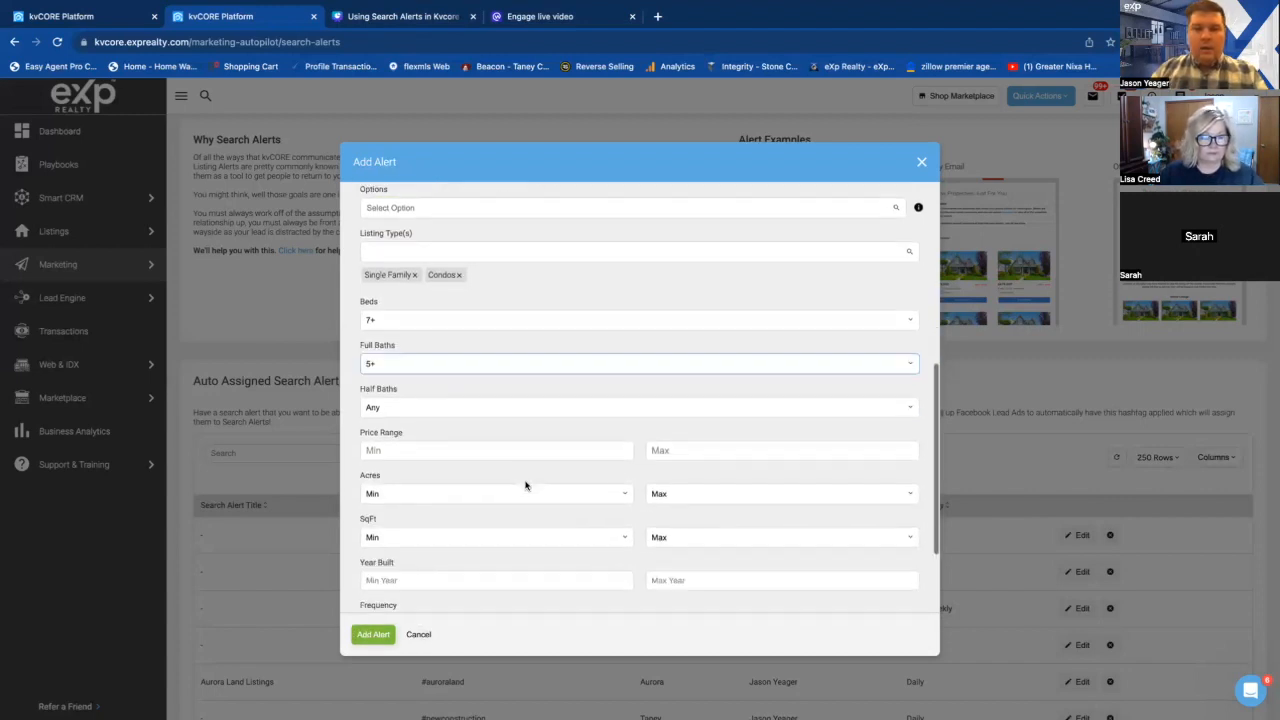
scroll(525, 485, down, 3)
click(387, 357)
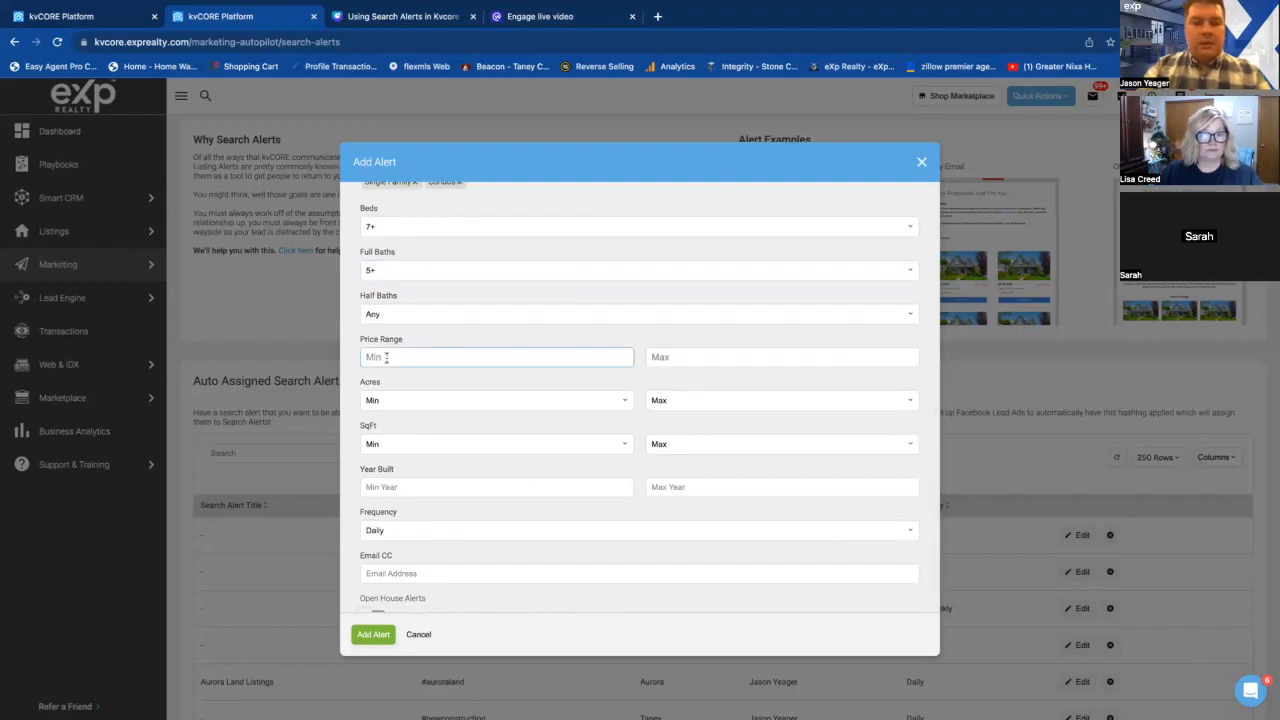
text(1)
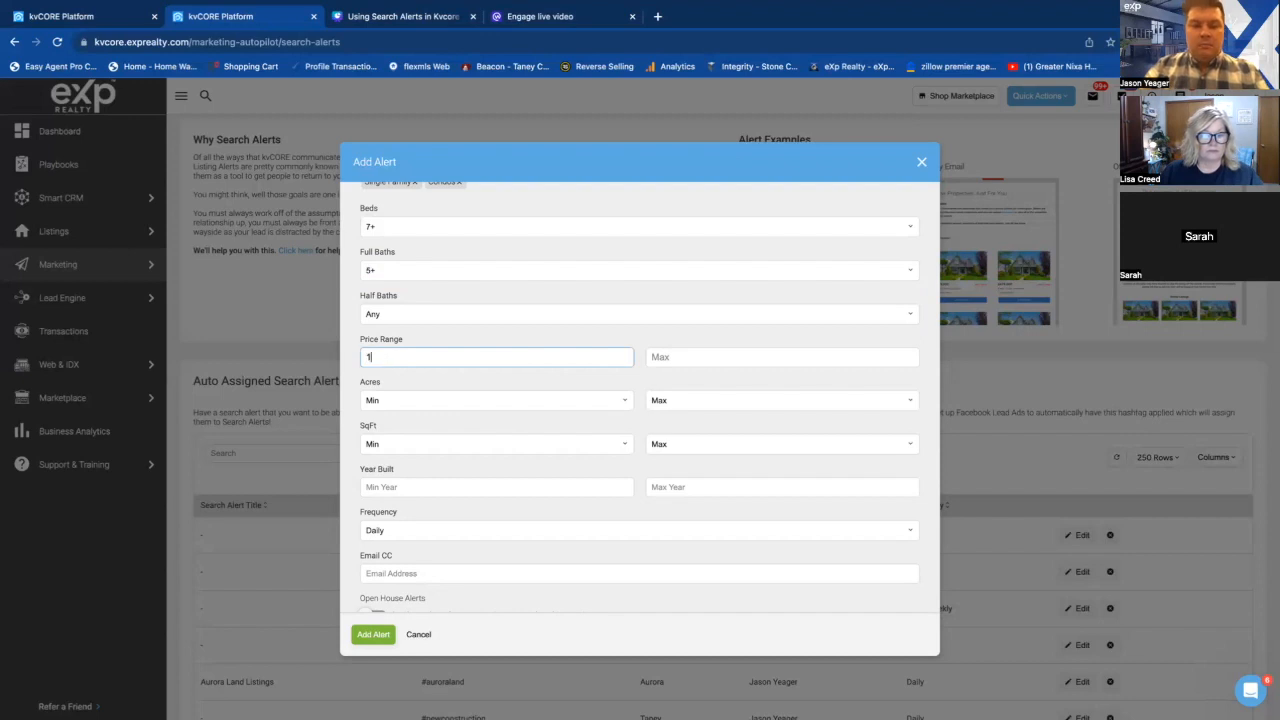
text(000000)
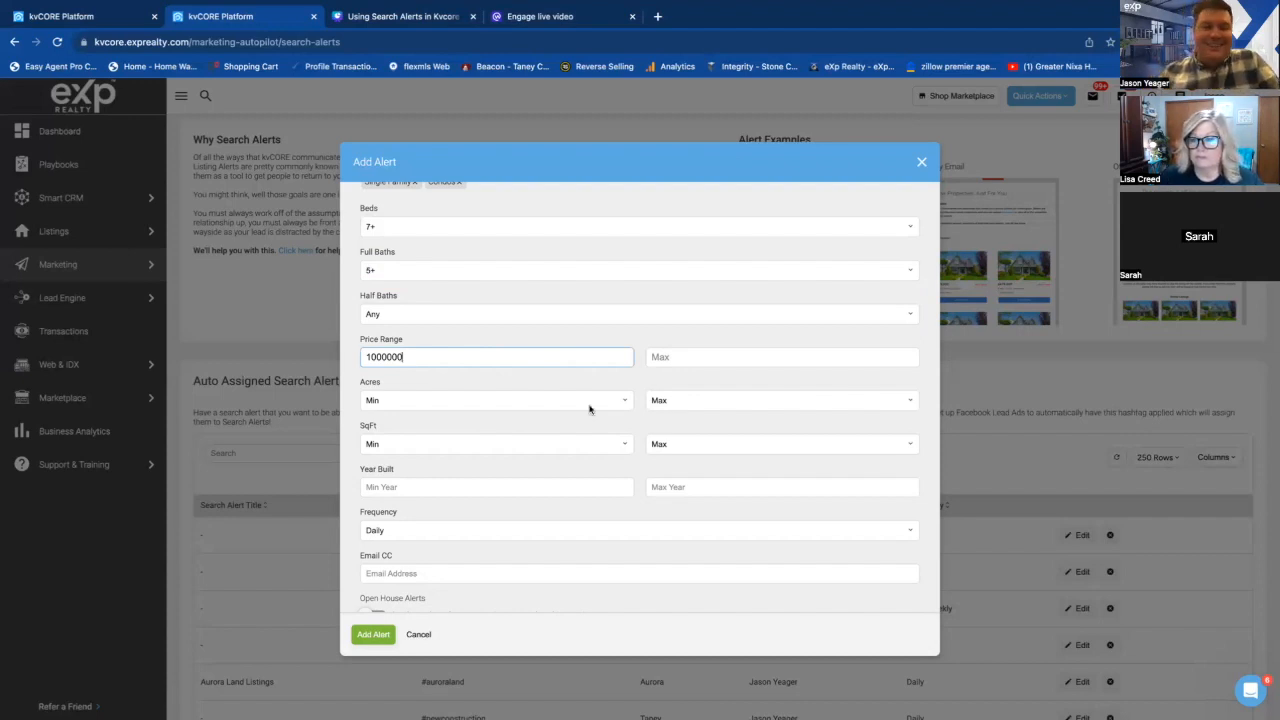
Set the alert's sending frequency to ASAP.
scroll(591, 408, down, 1)
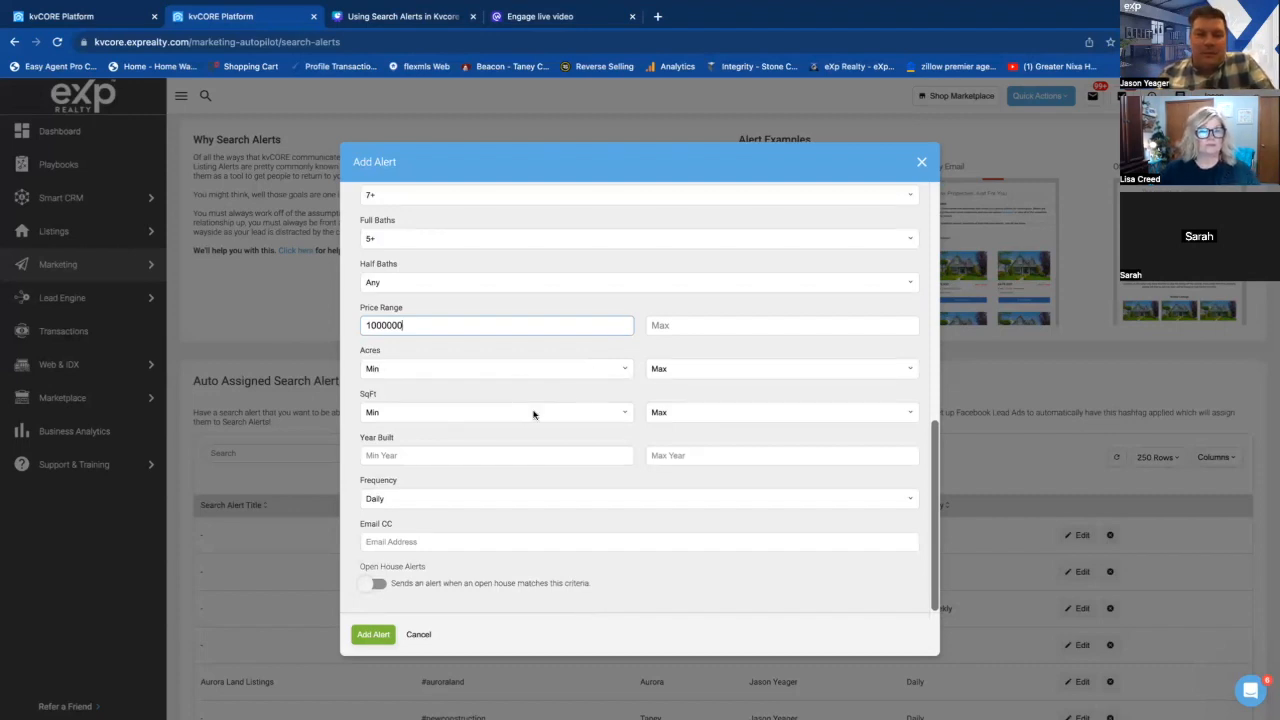
click(409, 499)
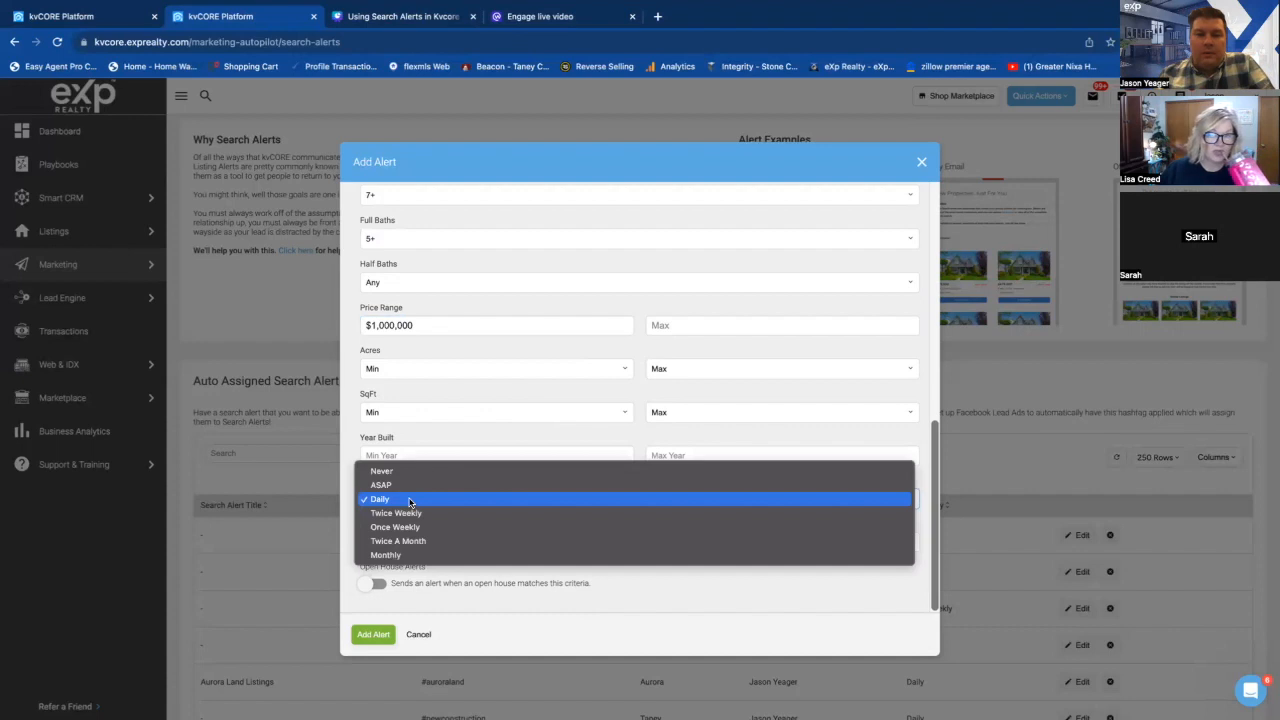
click(418, 486)
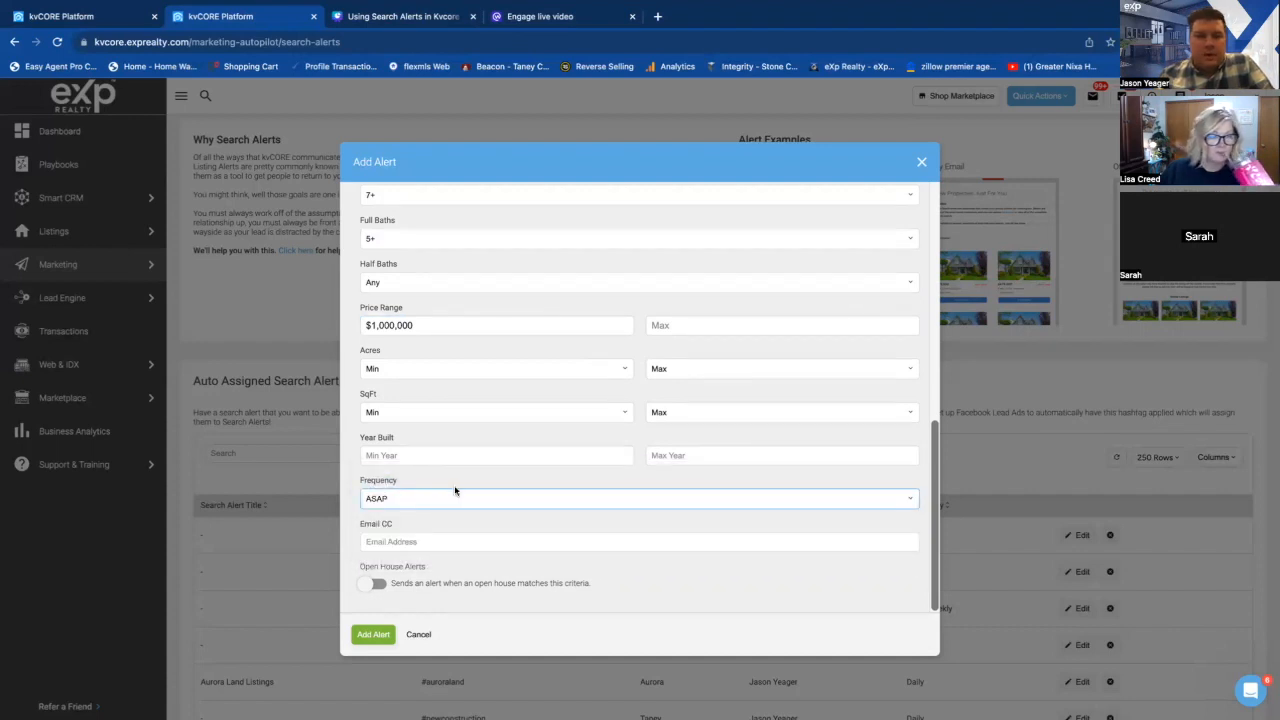
Set the alert's minimum year built to 2020 and save the new alert.
click(385, 453)
text(20)
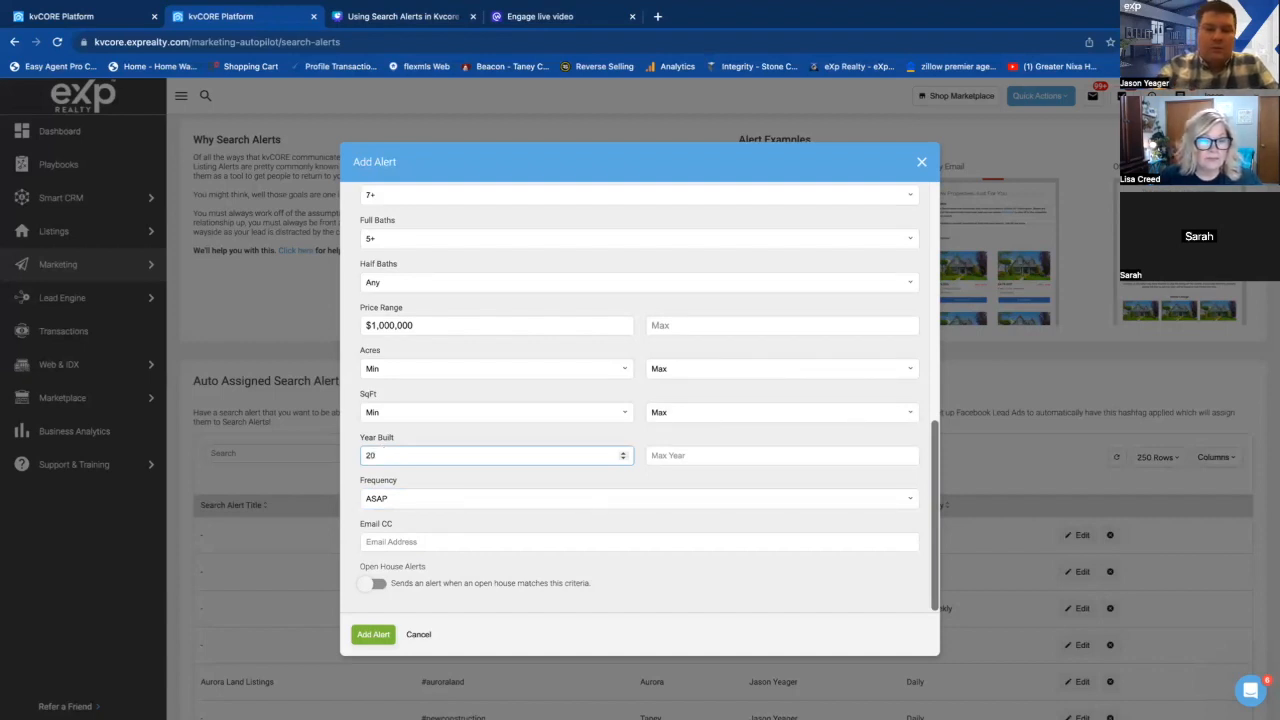
text(20)
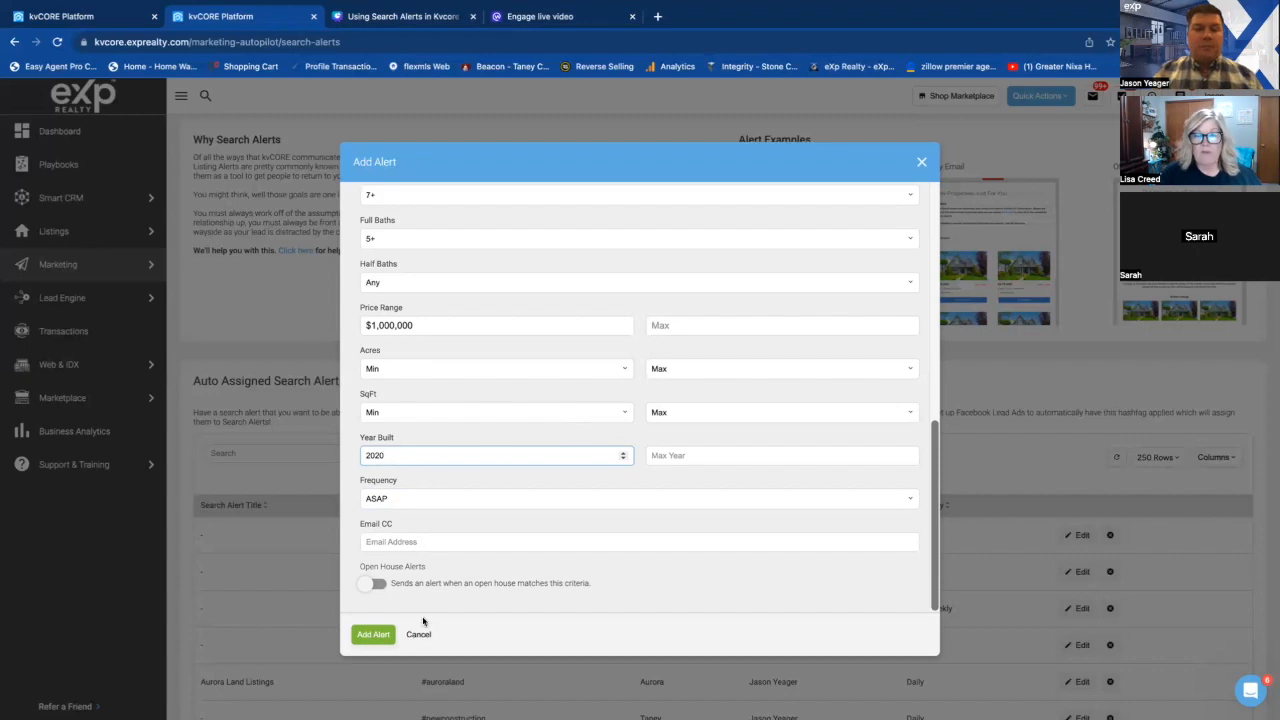
click(372, 636)
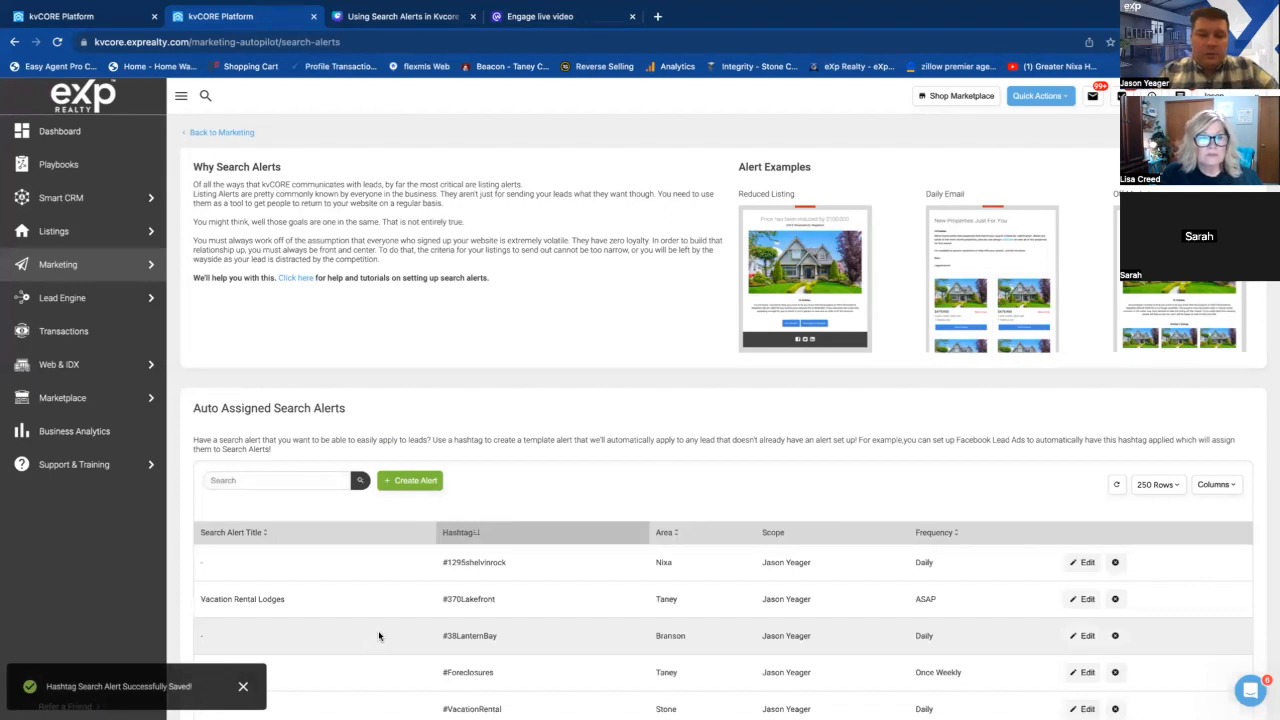
Close the test contact's record open in the other kvCORE browser tab.
scroll(572, 500, down, 1)
scroll(572, 500, down, 1)
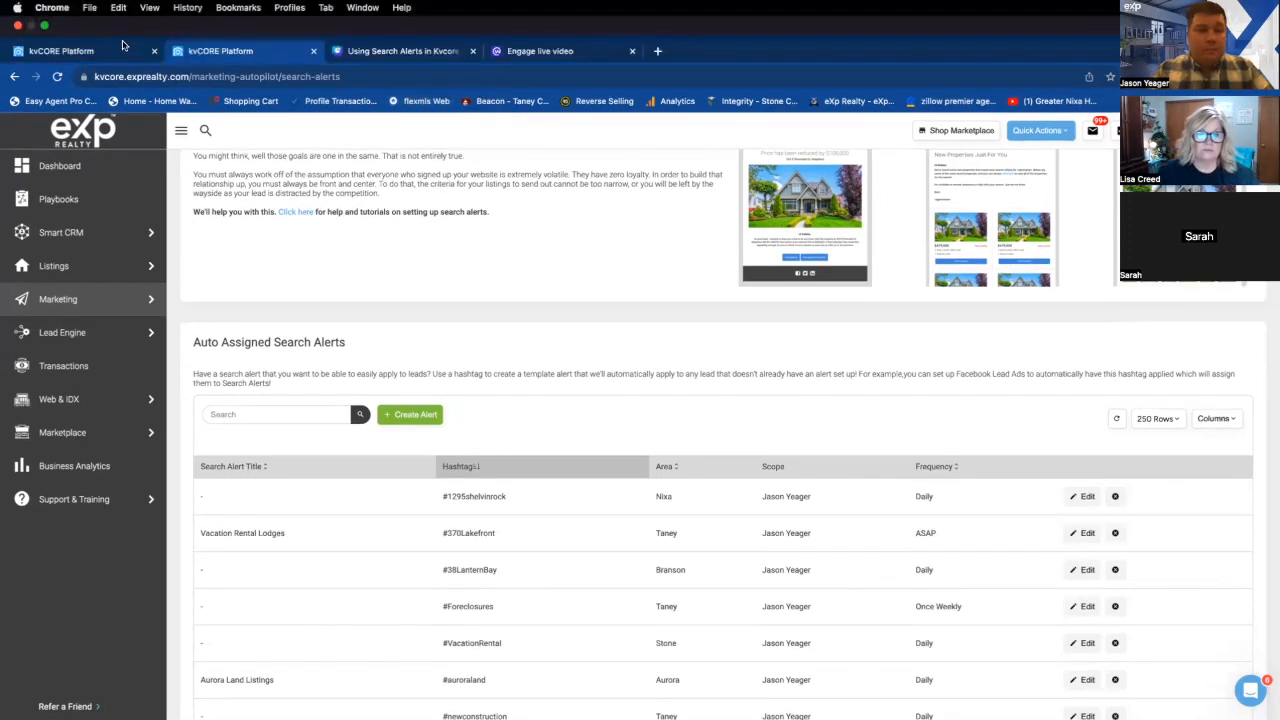
click(101, 53)
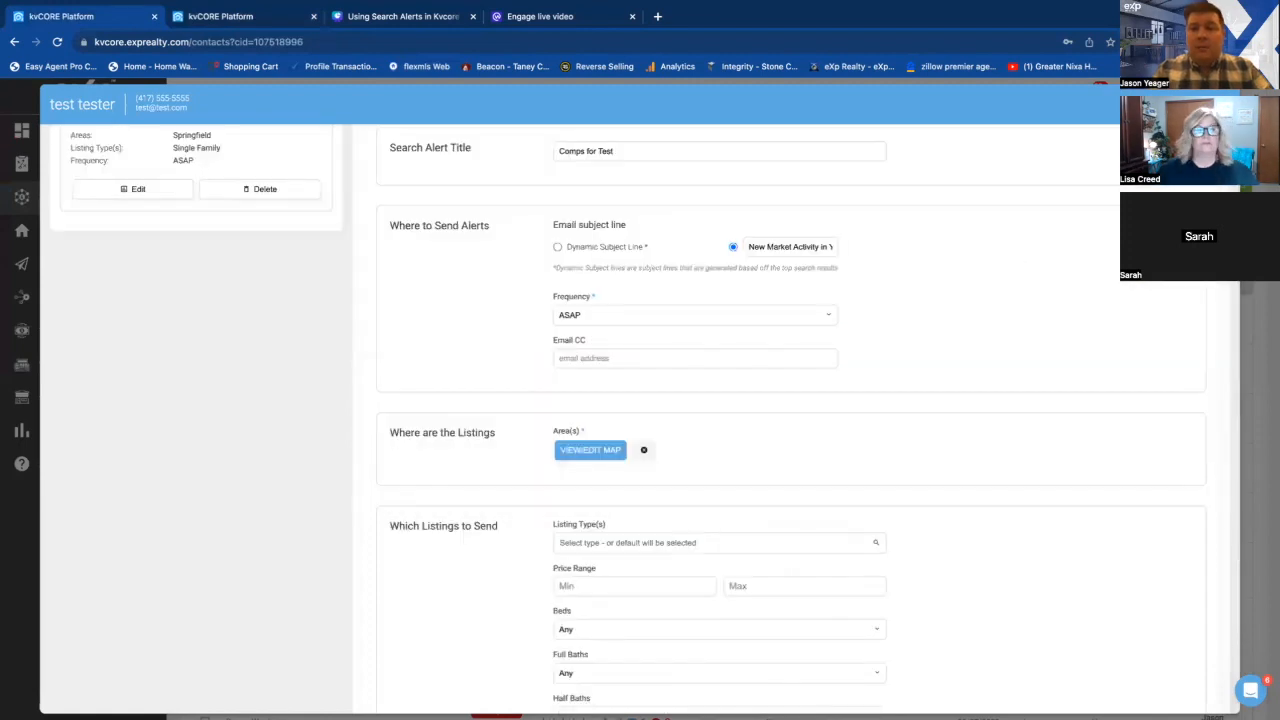
key(Escape)
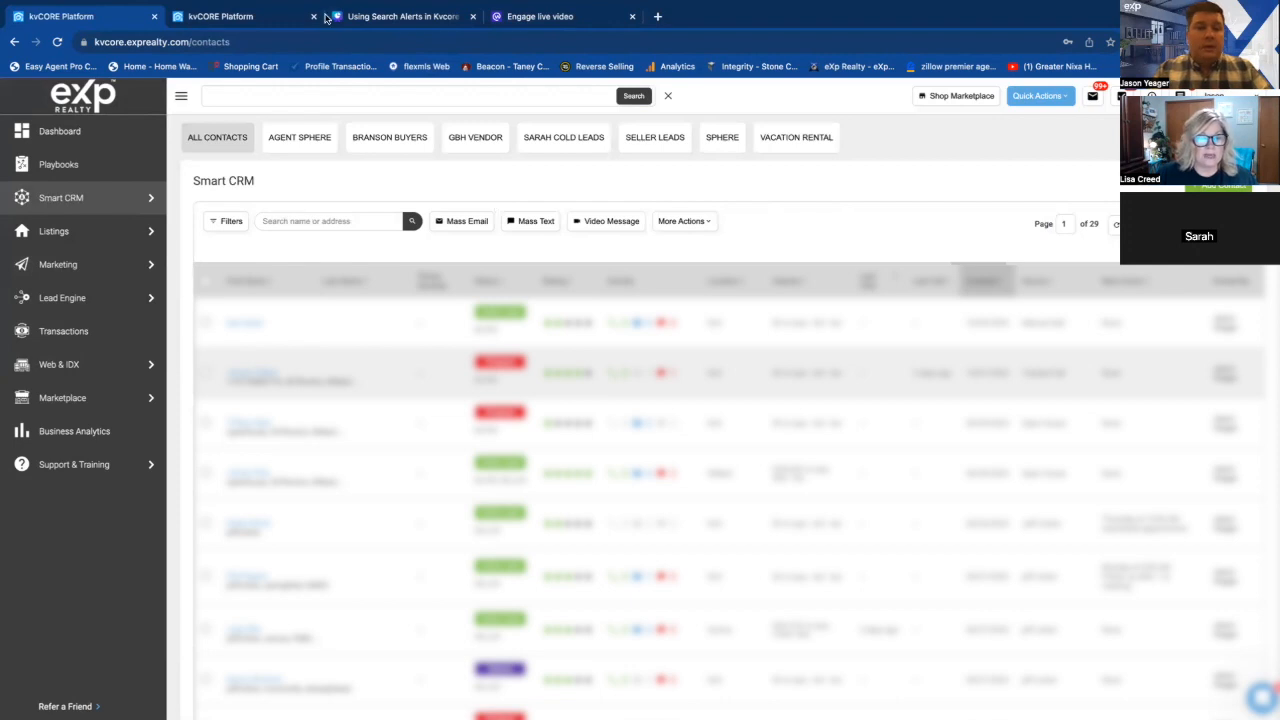
Return to the search alerts browser tab and open the Smart Campaigns page from there.
click(222, 17)
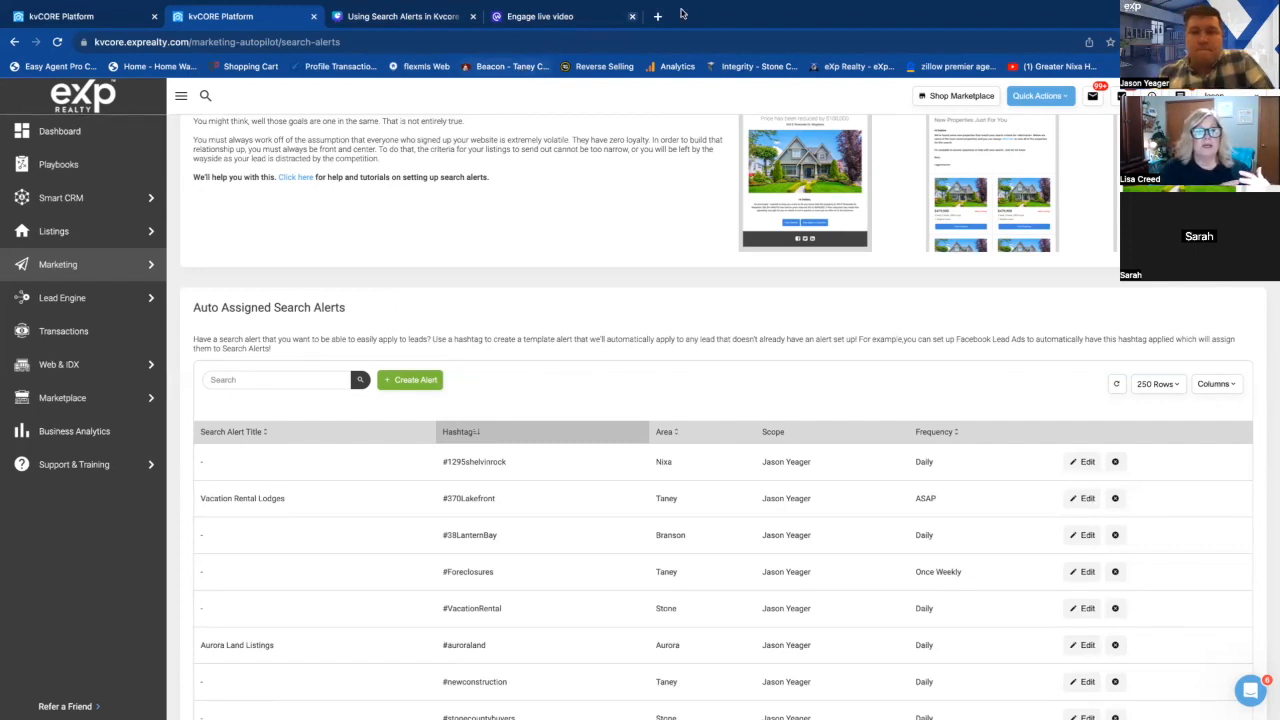
mouse_move(784, 6)
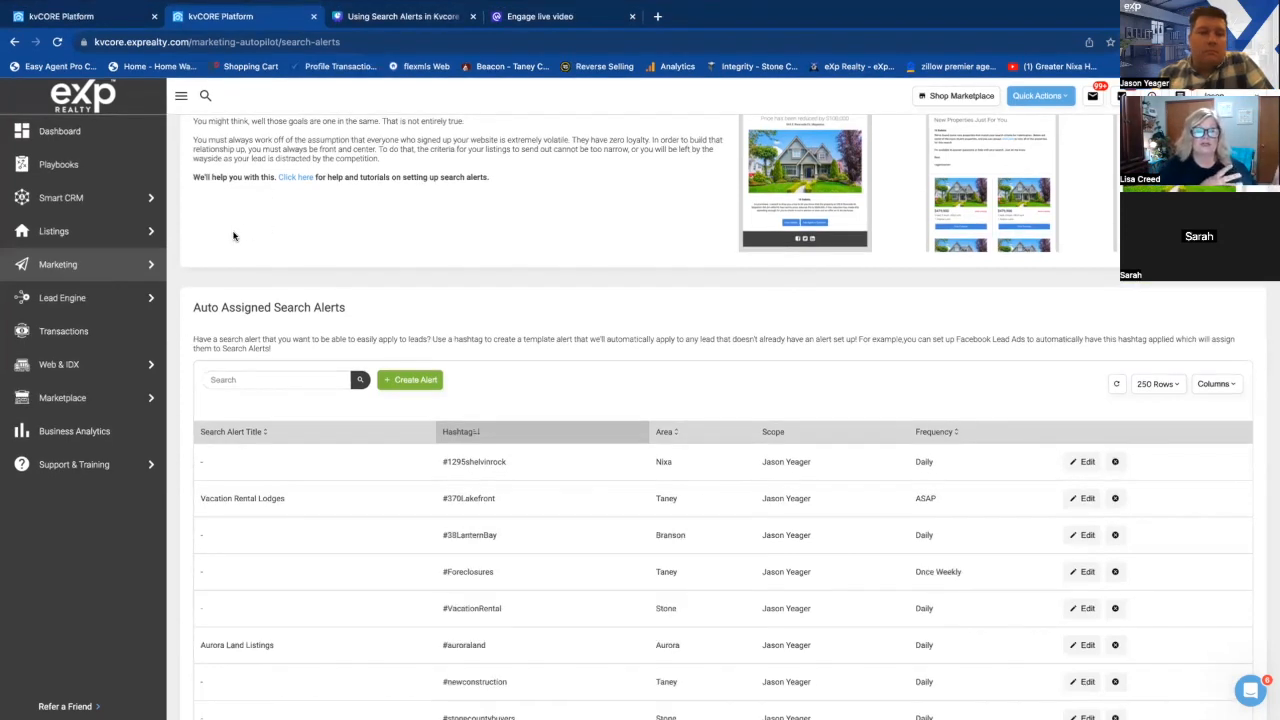
mouse_move(133, 207)
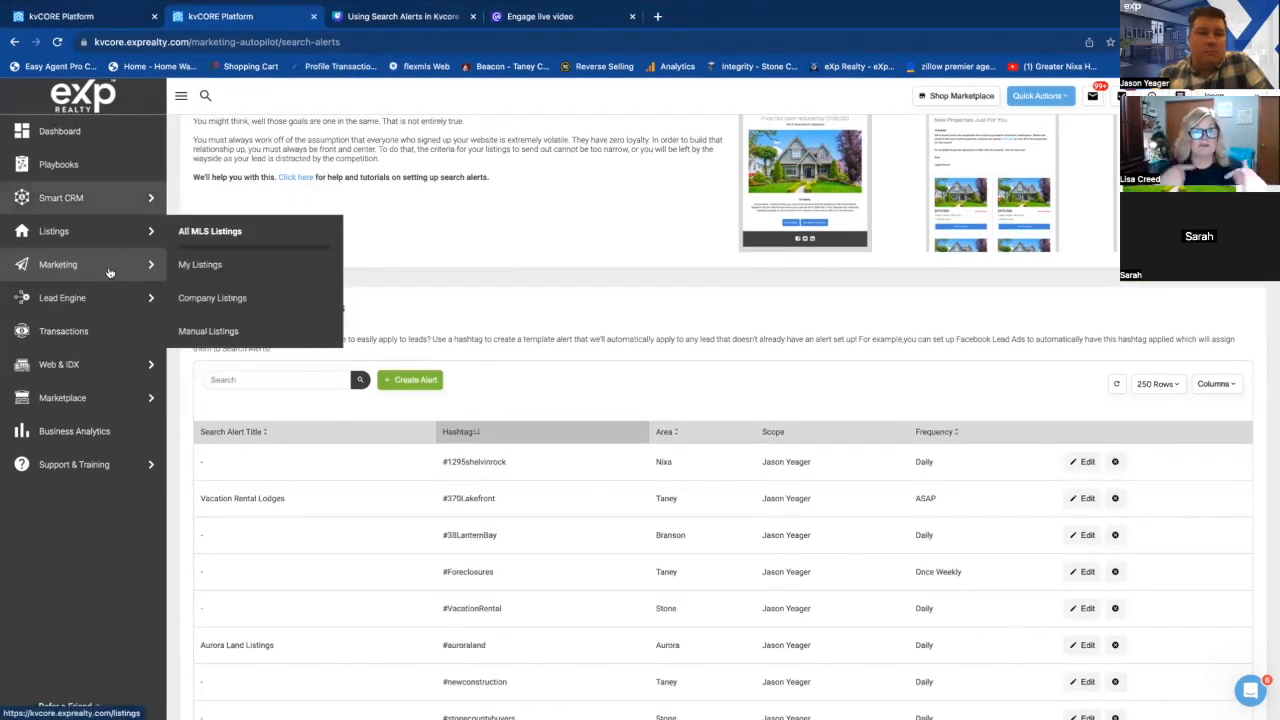
mouse_move(139, 265)
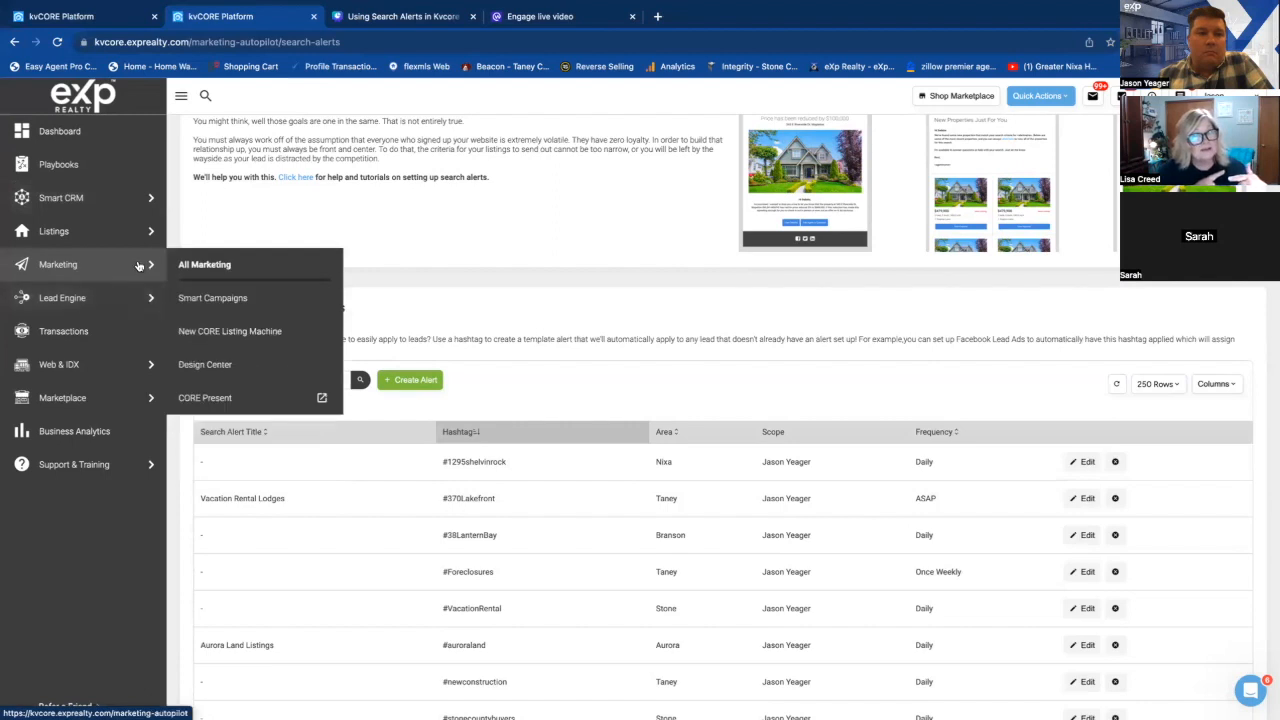
click(203, 298)
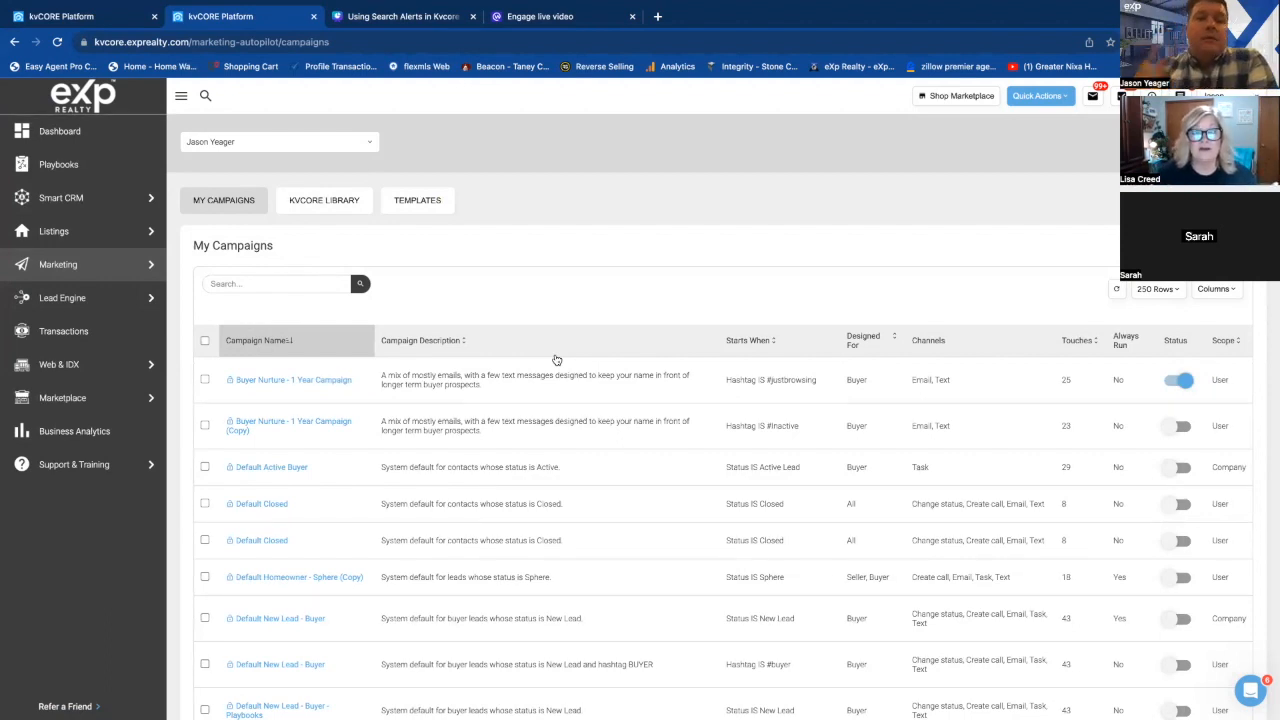
Review the list of existing campaigns, examining which hashtags, statuses or sources start each one.
mouse_move(89, 203)
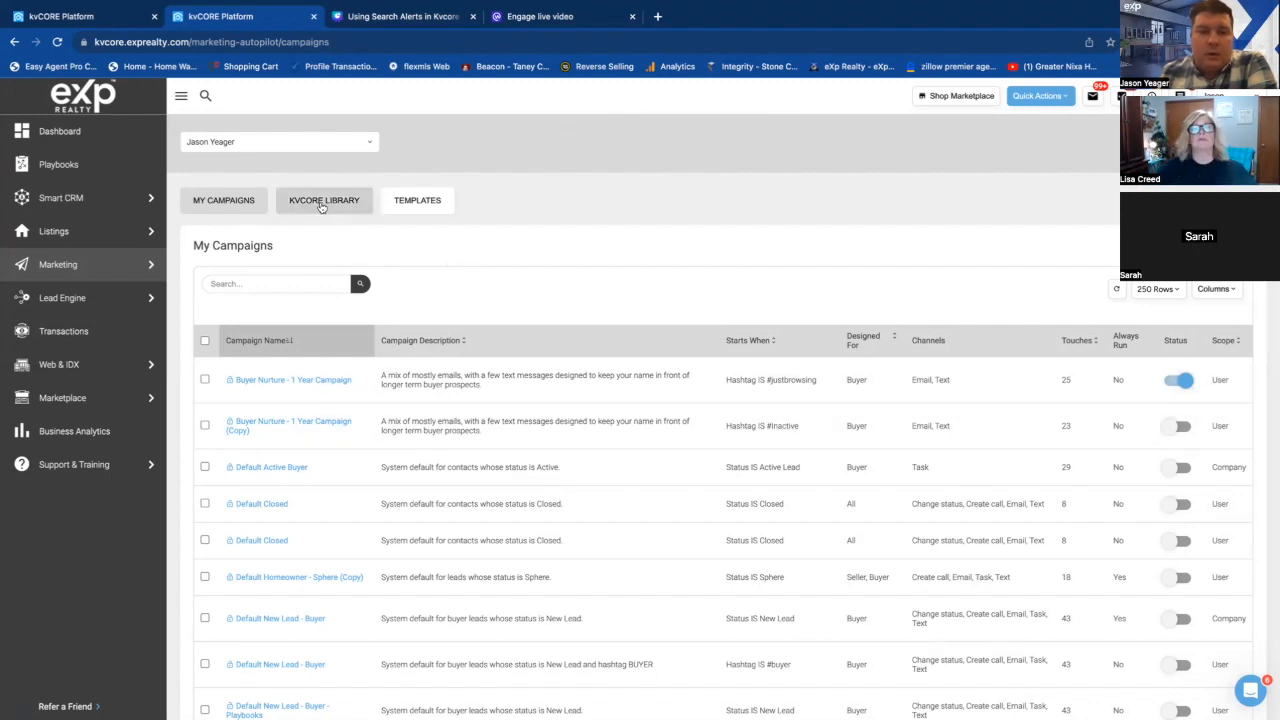
mouse_move(78, 268)
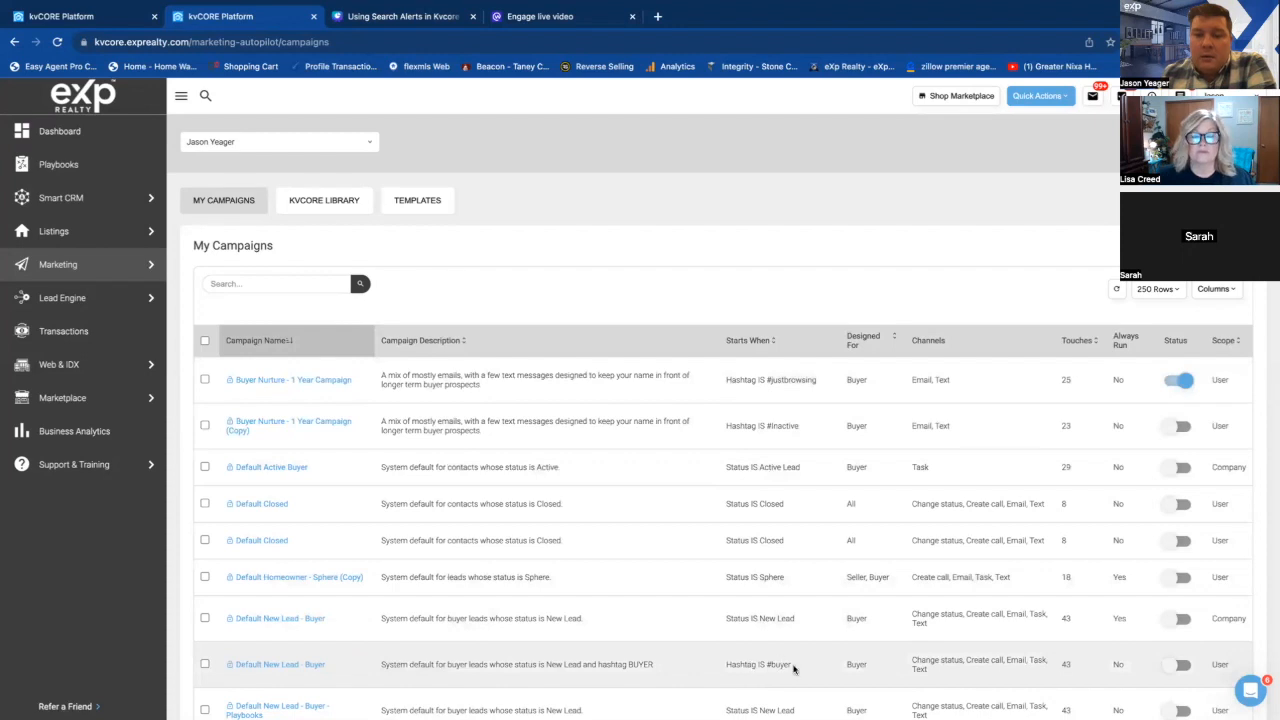
scroll(780, 662, down, 5)
scroll(752, 653, down, 4)
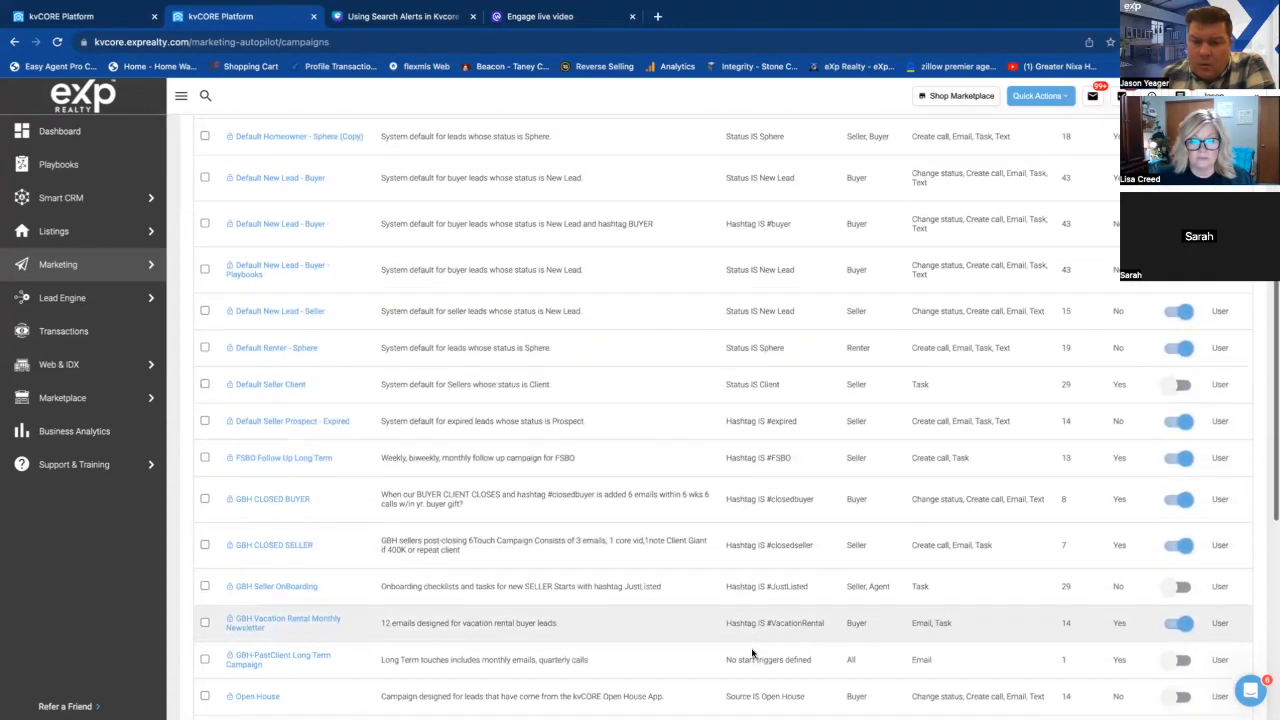
scroll(752, 653, down, 2)
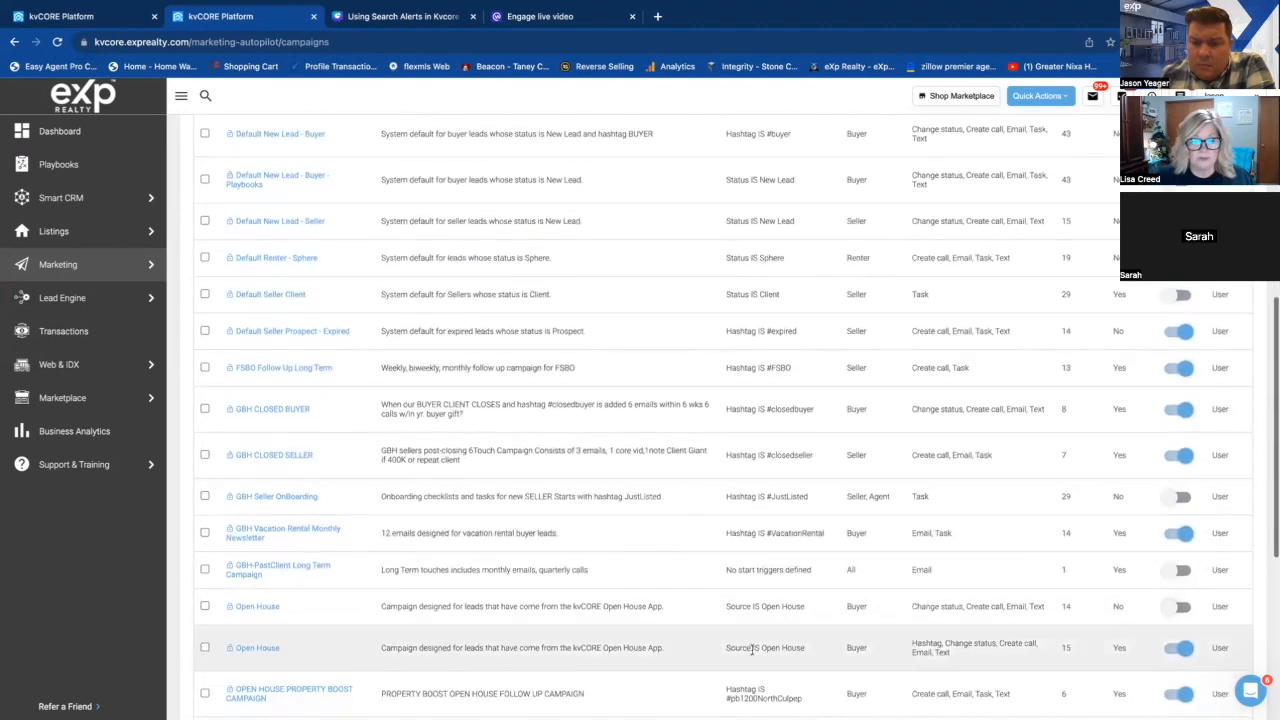
scroll(752, 649, down, 2)
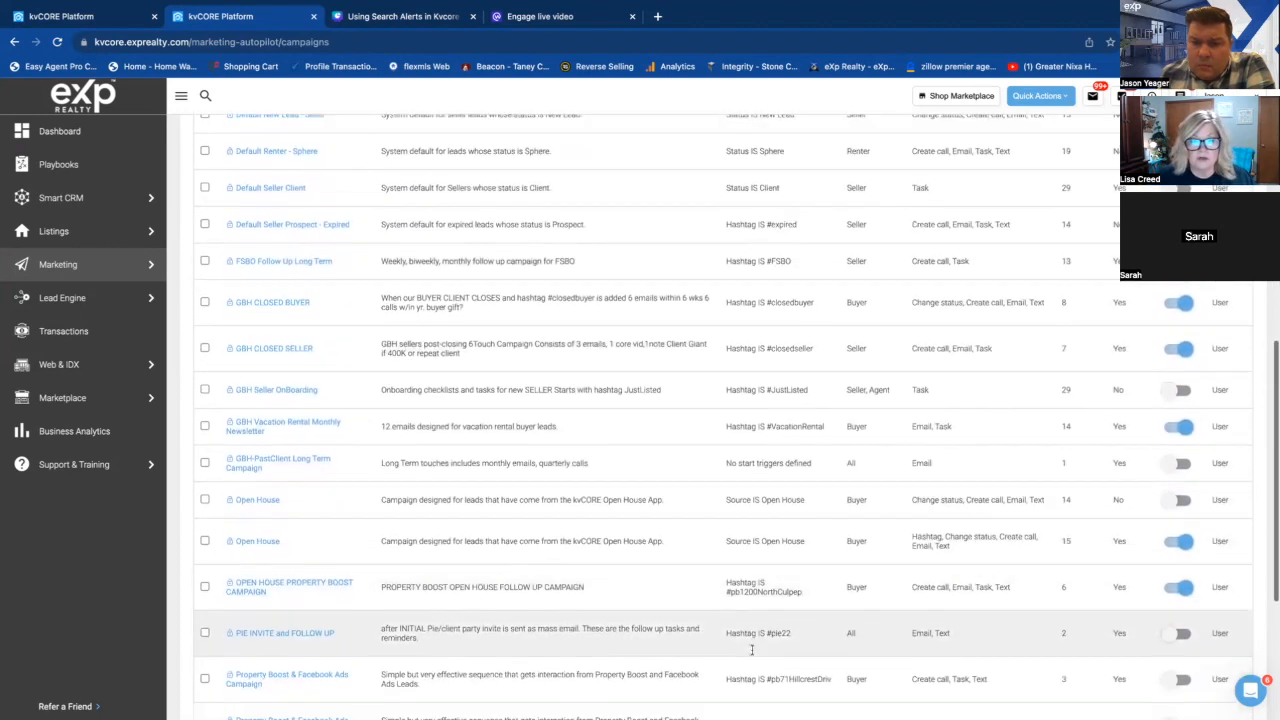
scroll(752, 649, down, 2)
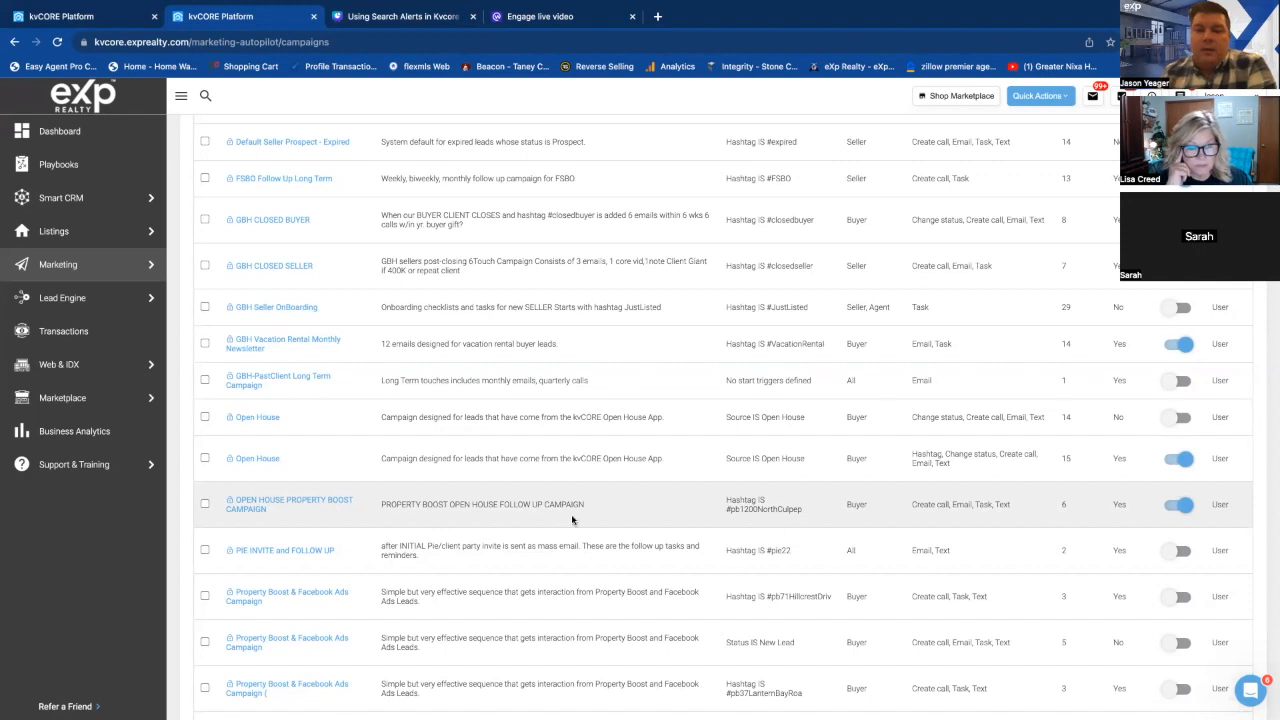
scroll(711, 567, down, 1)
scroll(711, 567, down, 1)
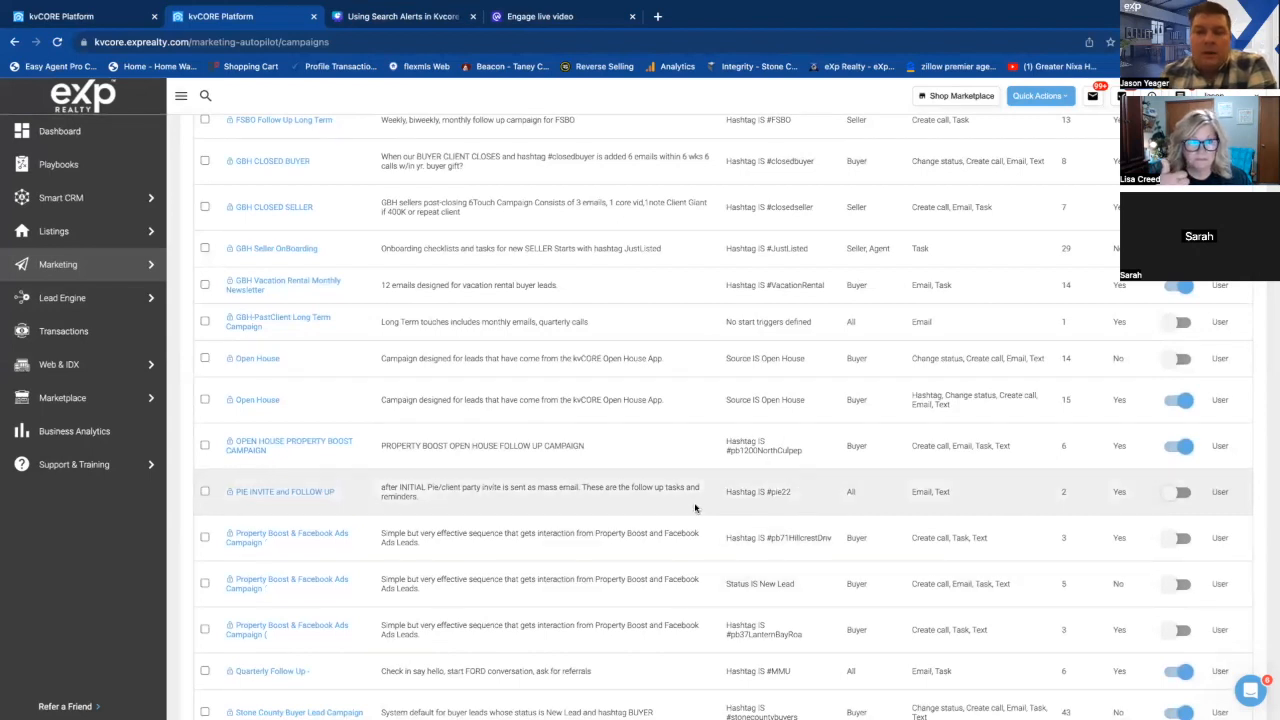
scroll(695, 508, down, 1)
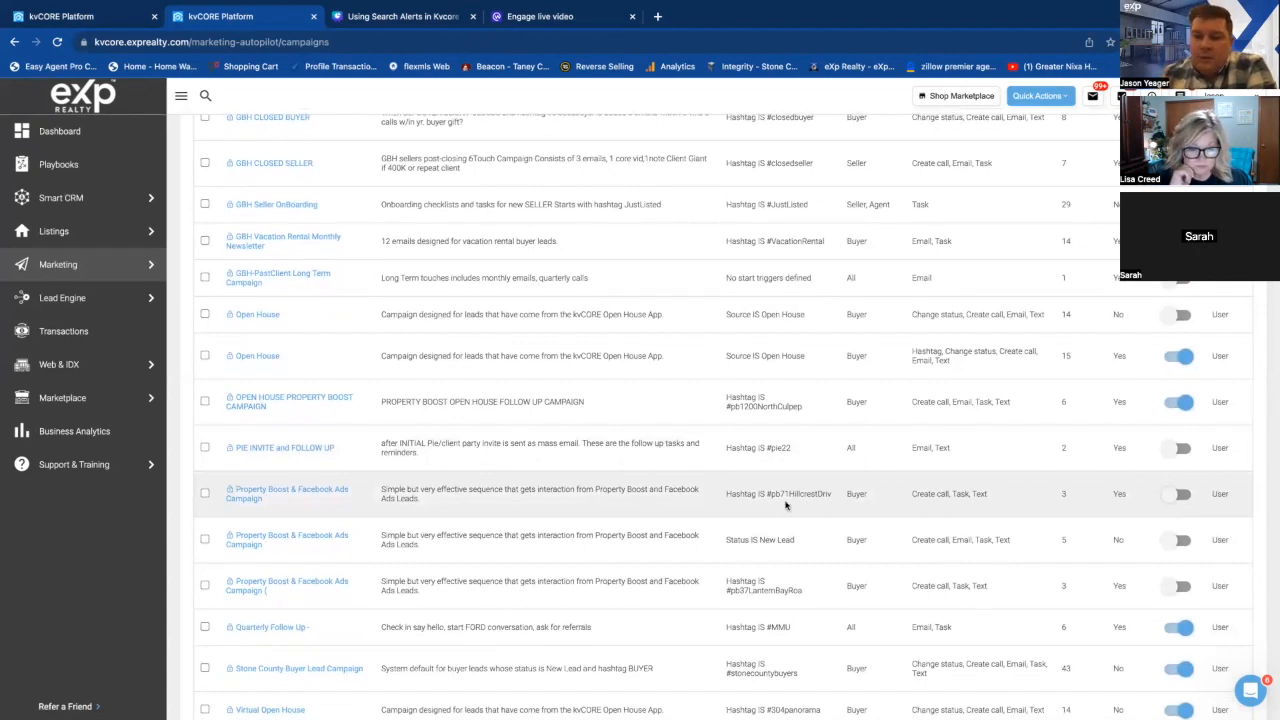
scroll(780, 510, down, 1)
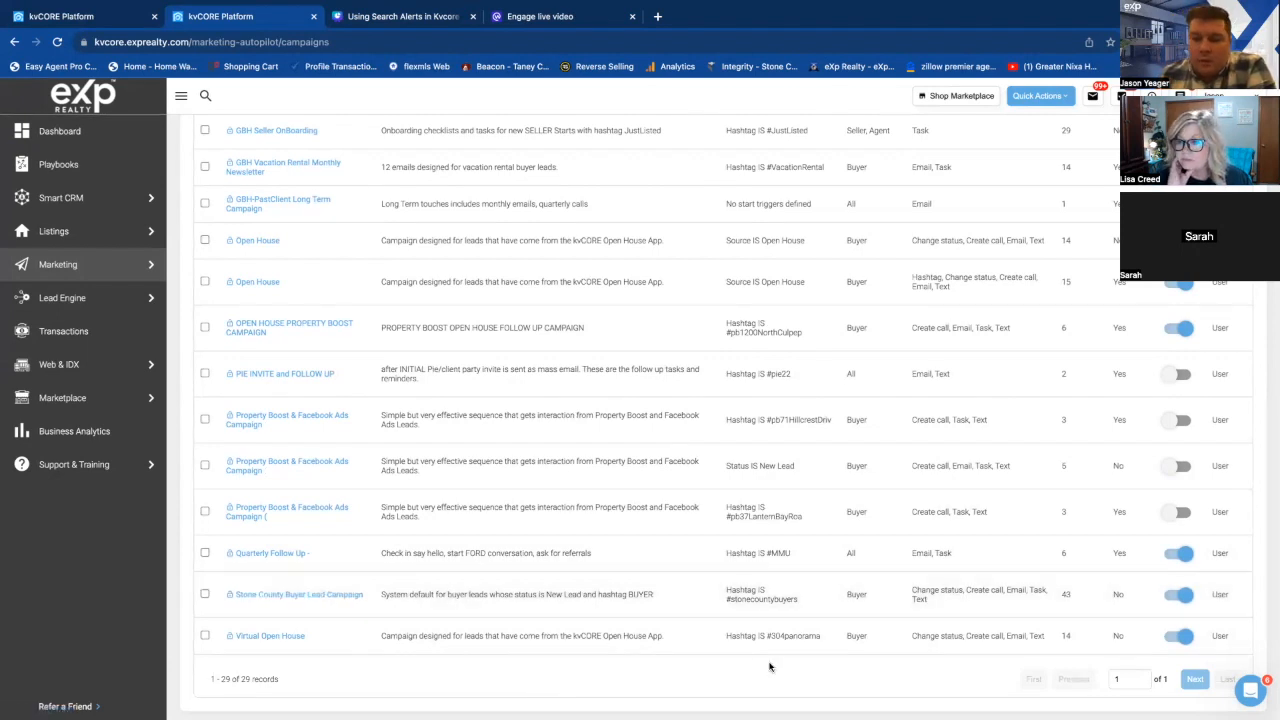
scroll(776, 513, down, 2)
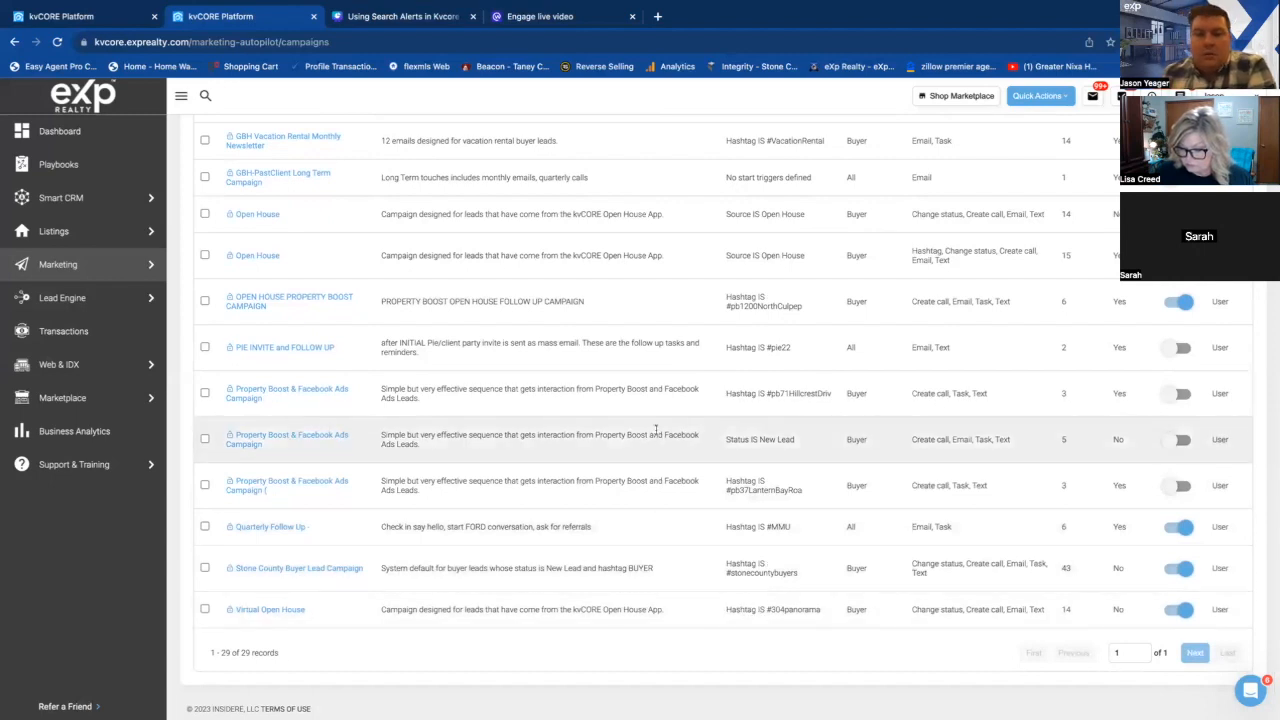
scroll(655, 433, up, 12)
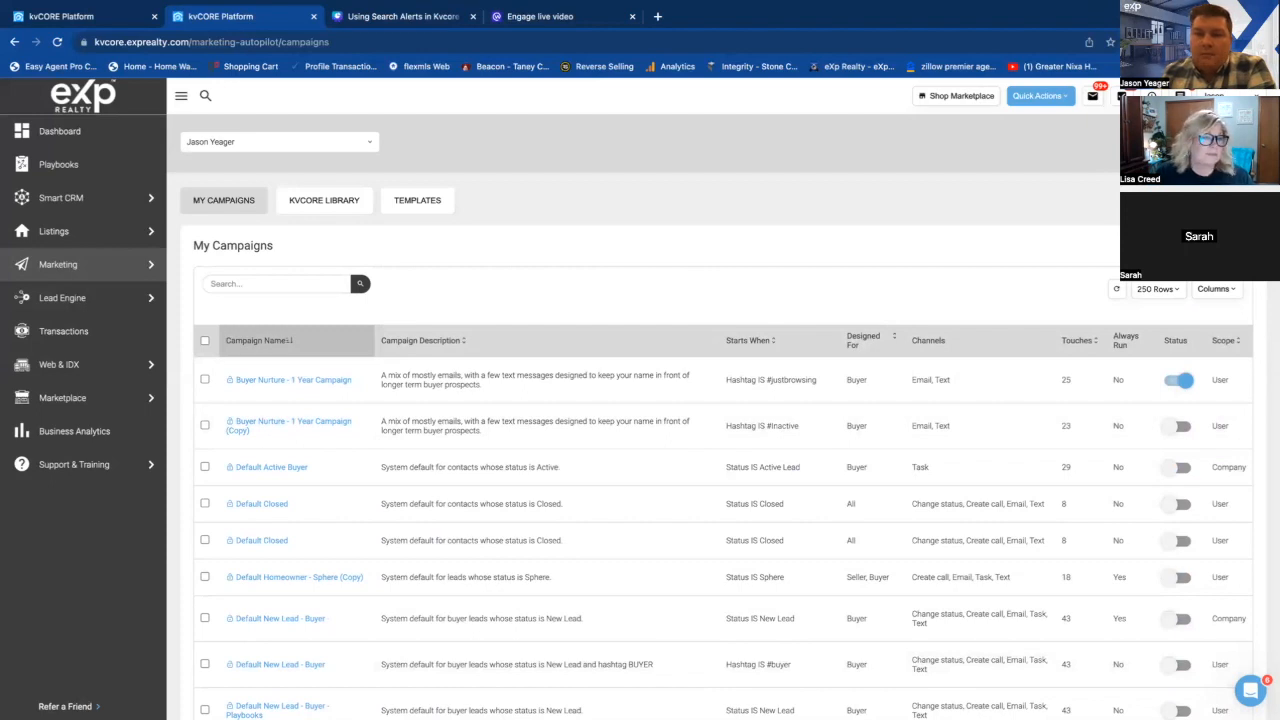
Start a new campaign triggered by the hashtag 370Lakefront, and discard it without saving.
click(1207, 245)
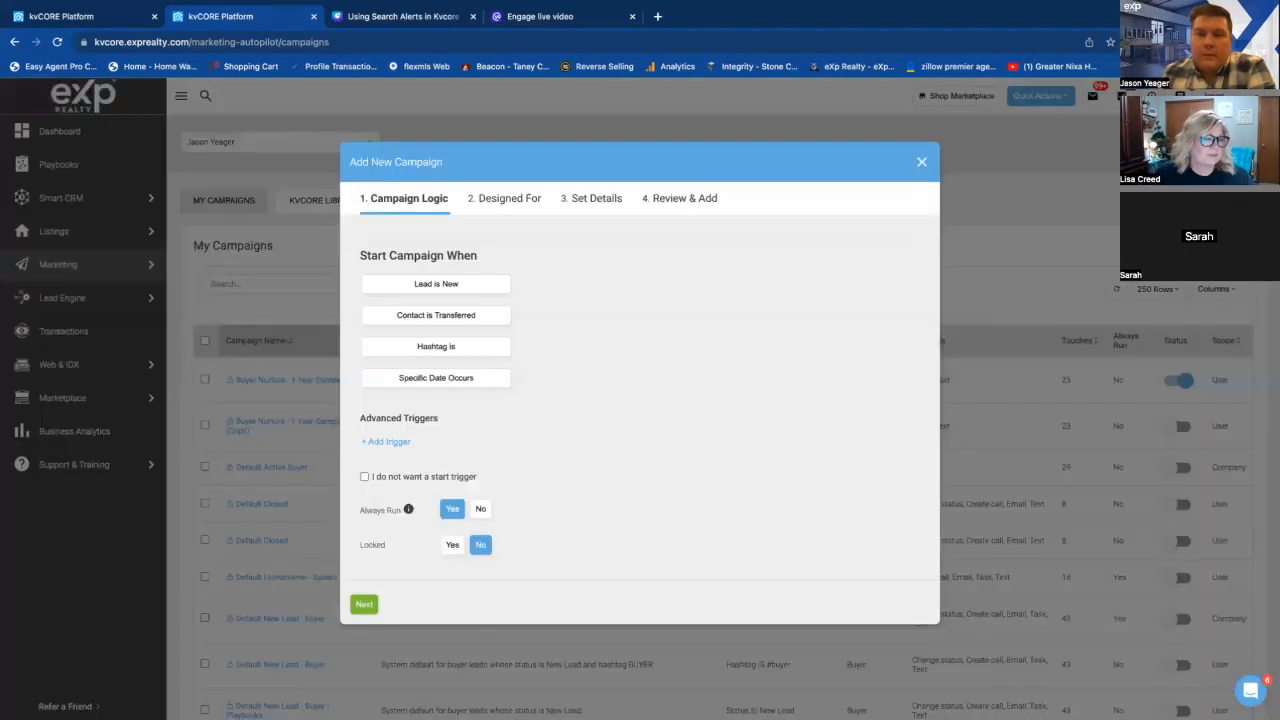
click(434, 347)
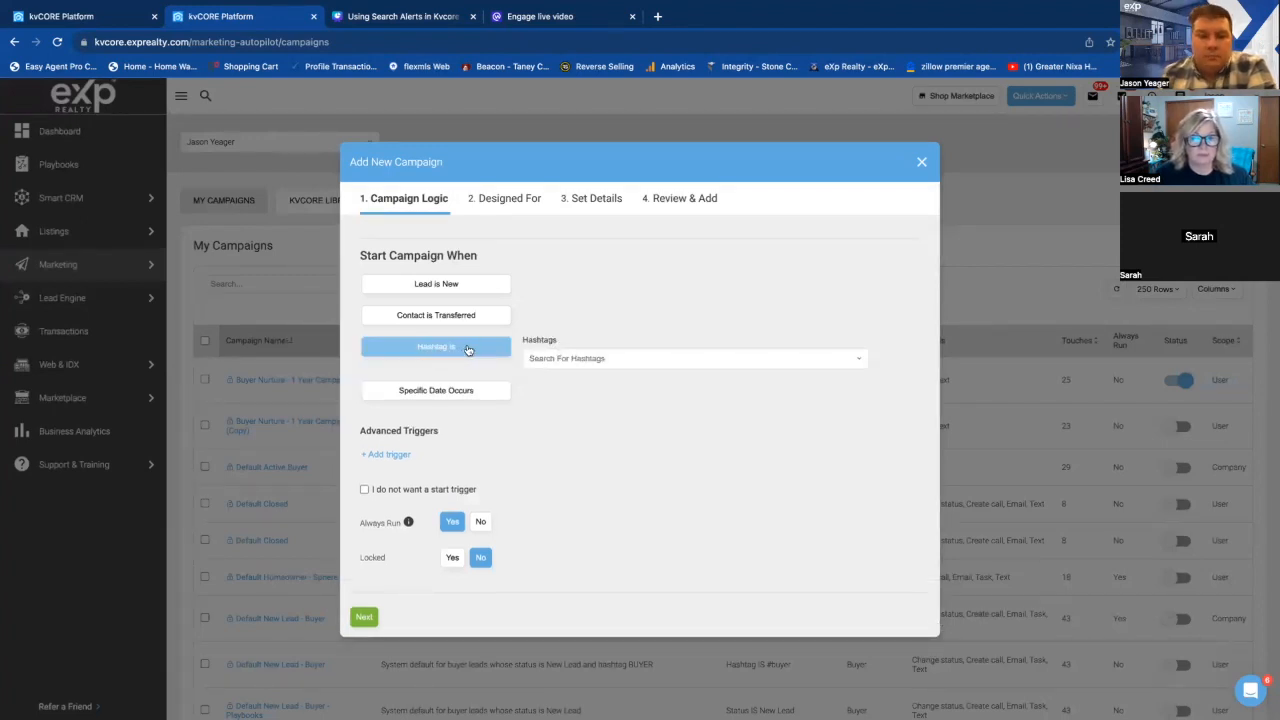
click(556, 360)
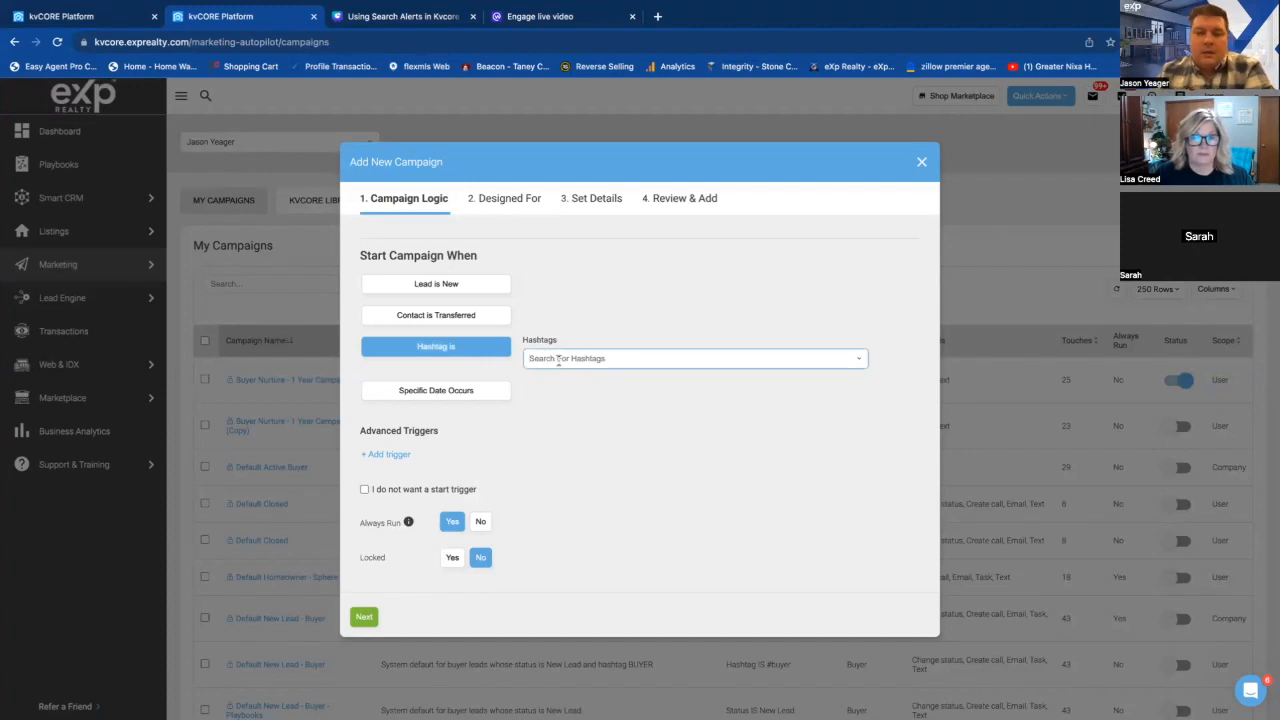
text(370lakefront)
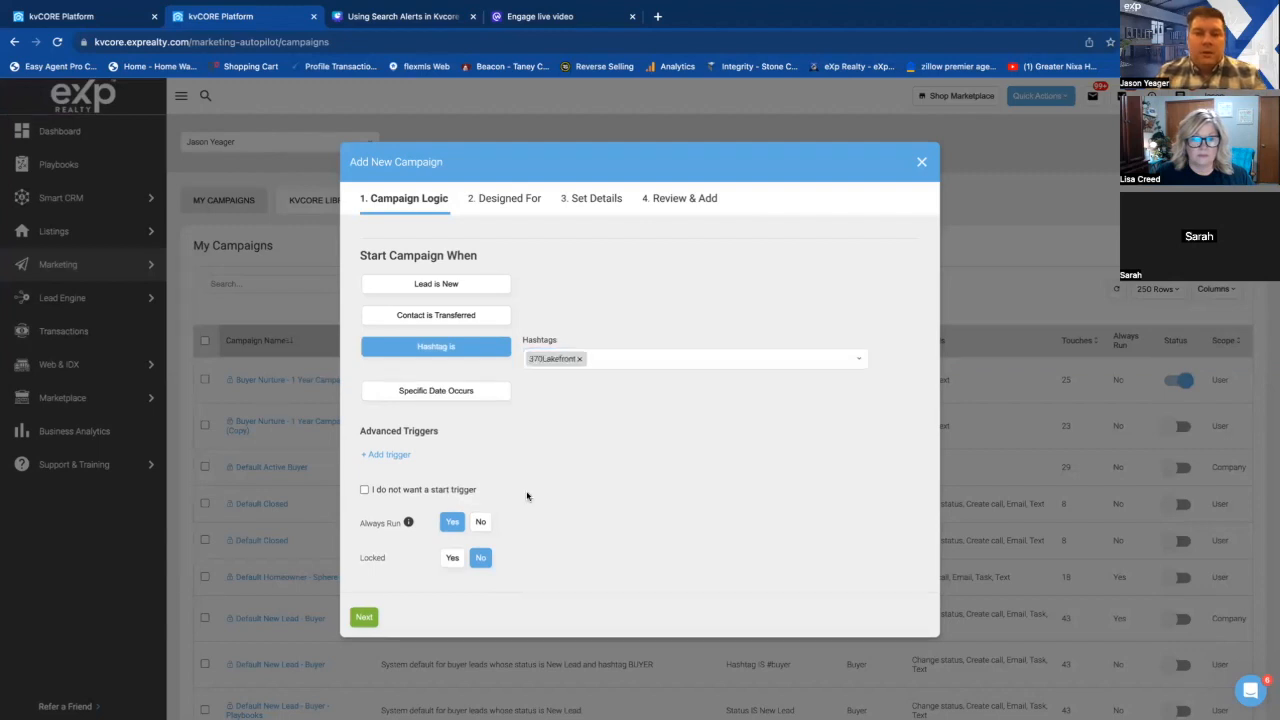
click(918, 161)
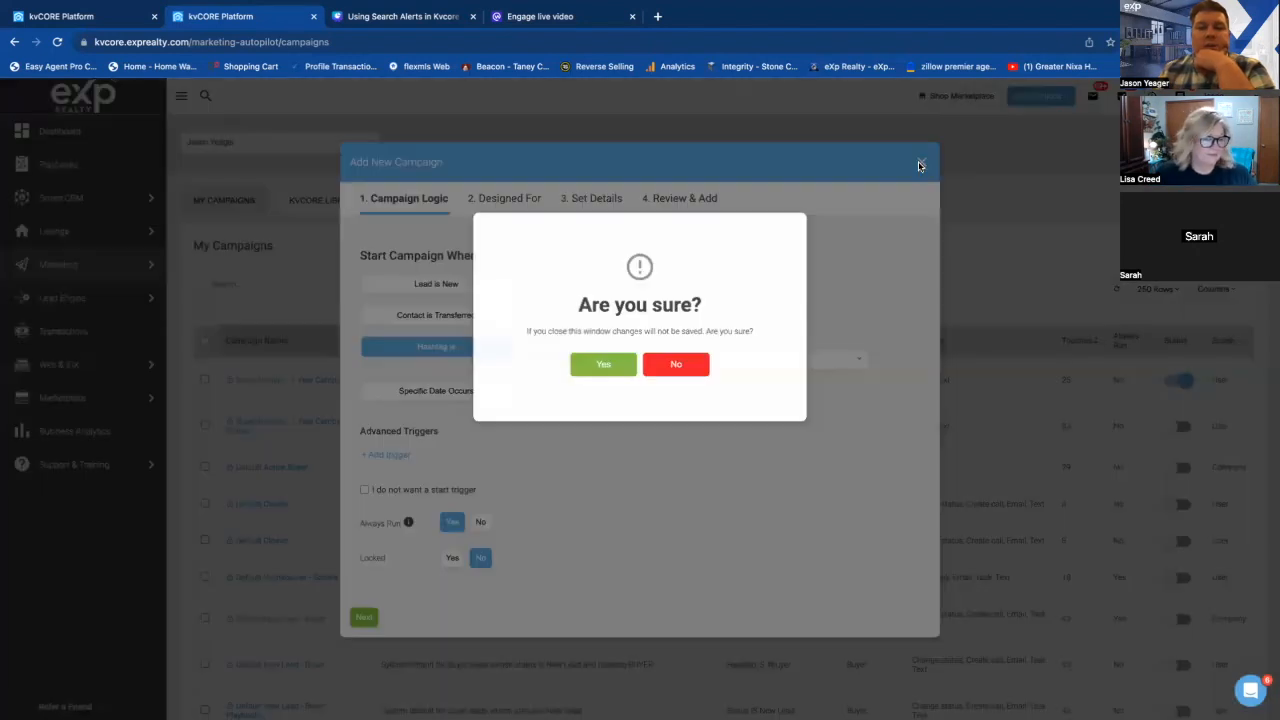
click(603, 364)
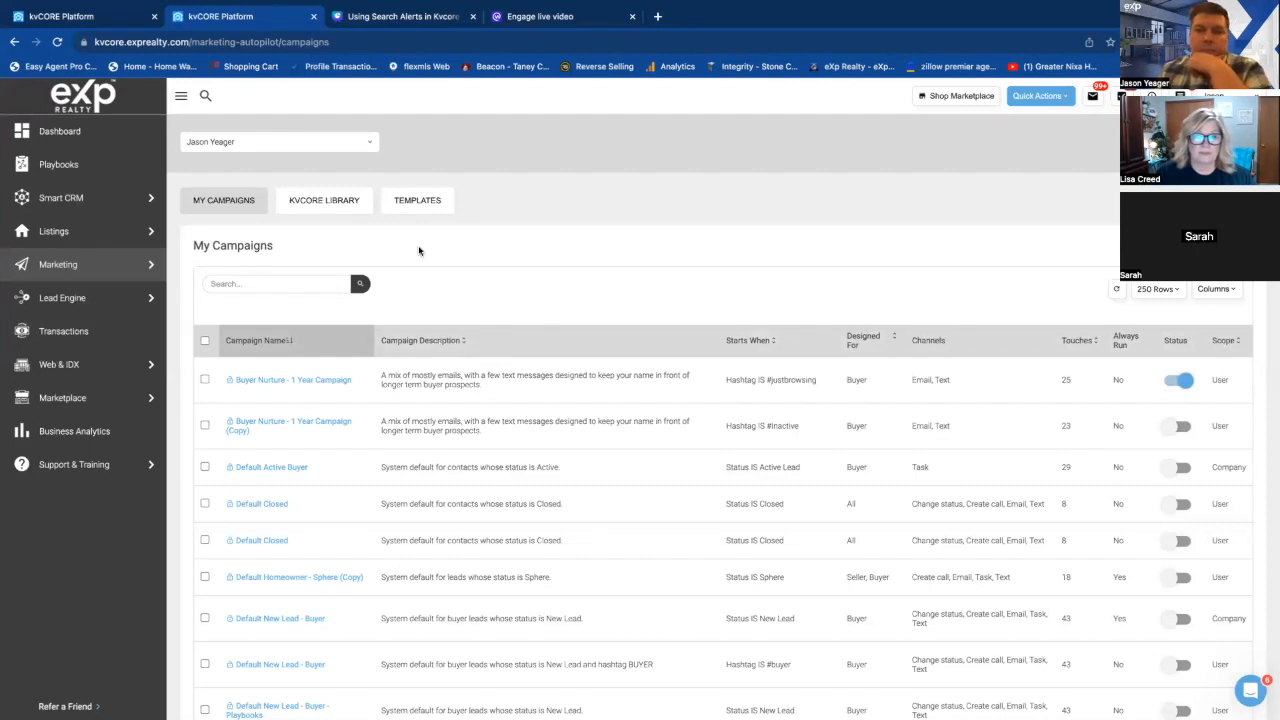
Look into the kvCORE campaign library, and from the own campaigns open Buyer Nurture - 1 Year Campaign to review its scheduled actions.
click(322, 208)
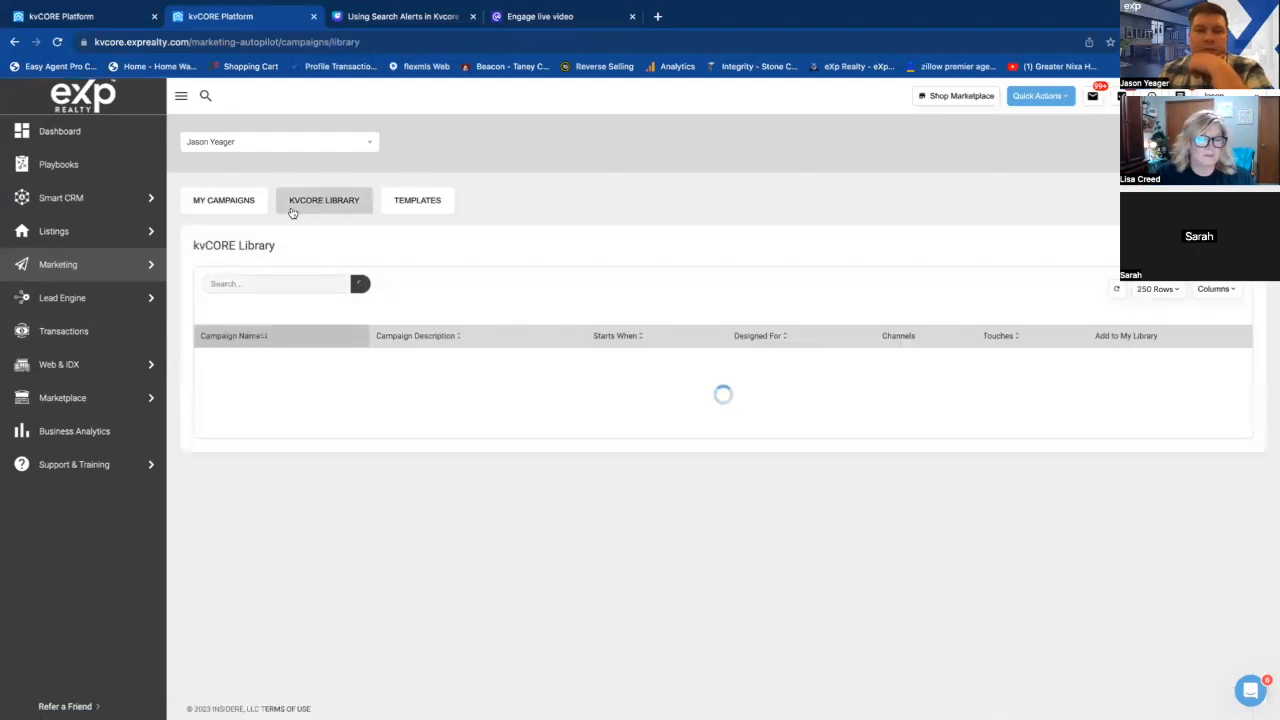
click(250, 202)
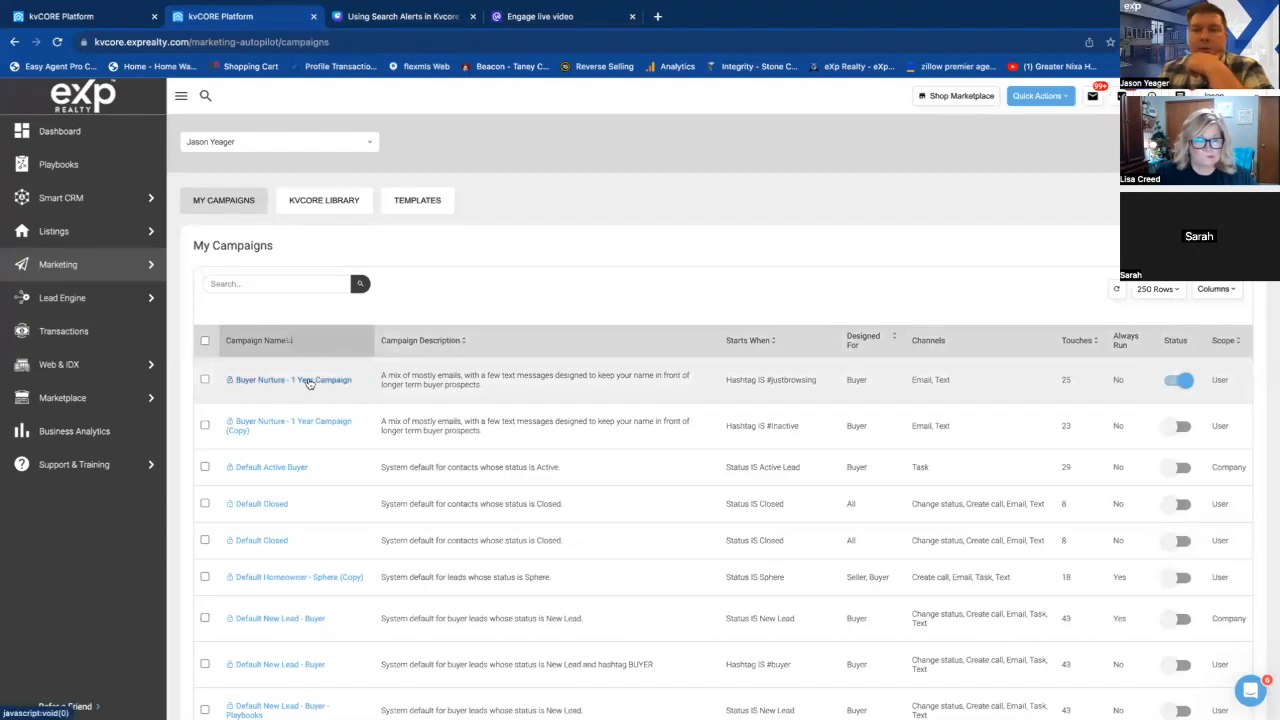
click(309, 381)
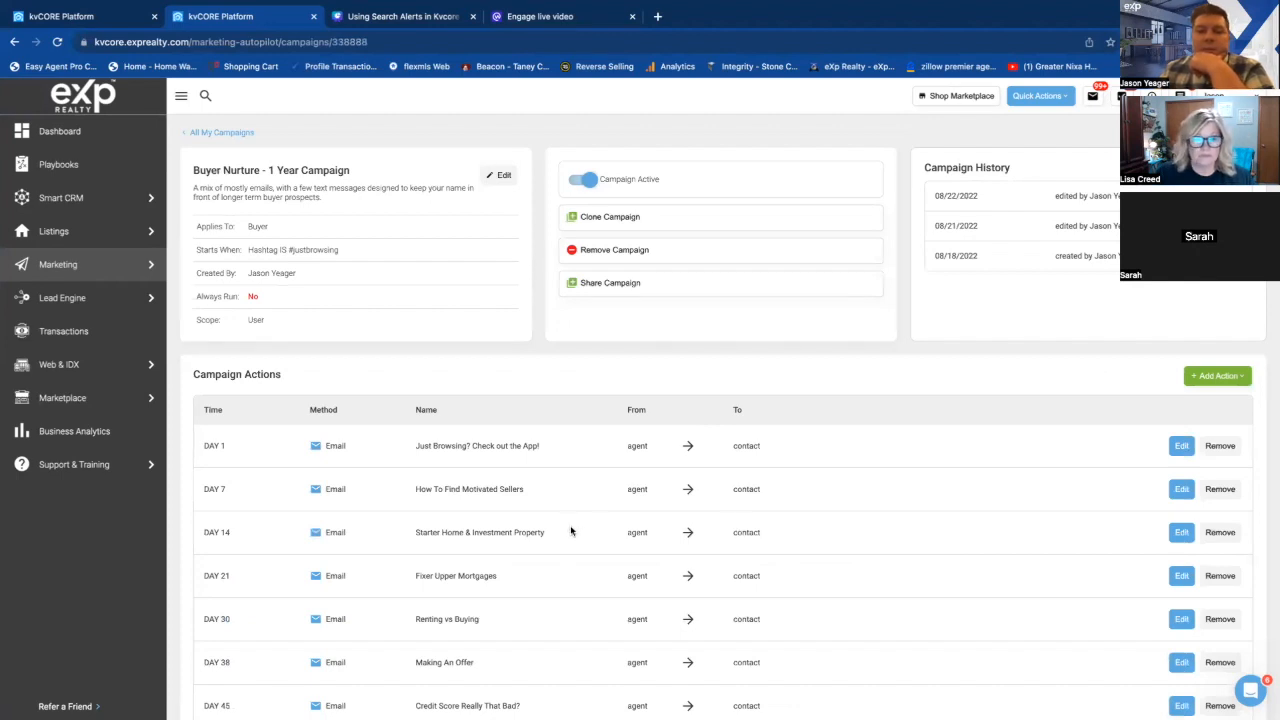
scroll(571, 530, down, 1)
scroll(571, 530, up, 1)
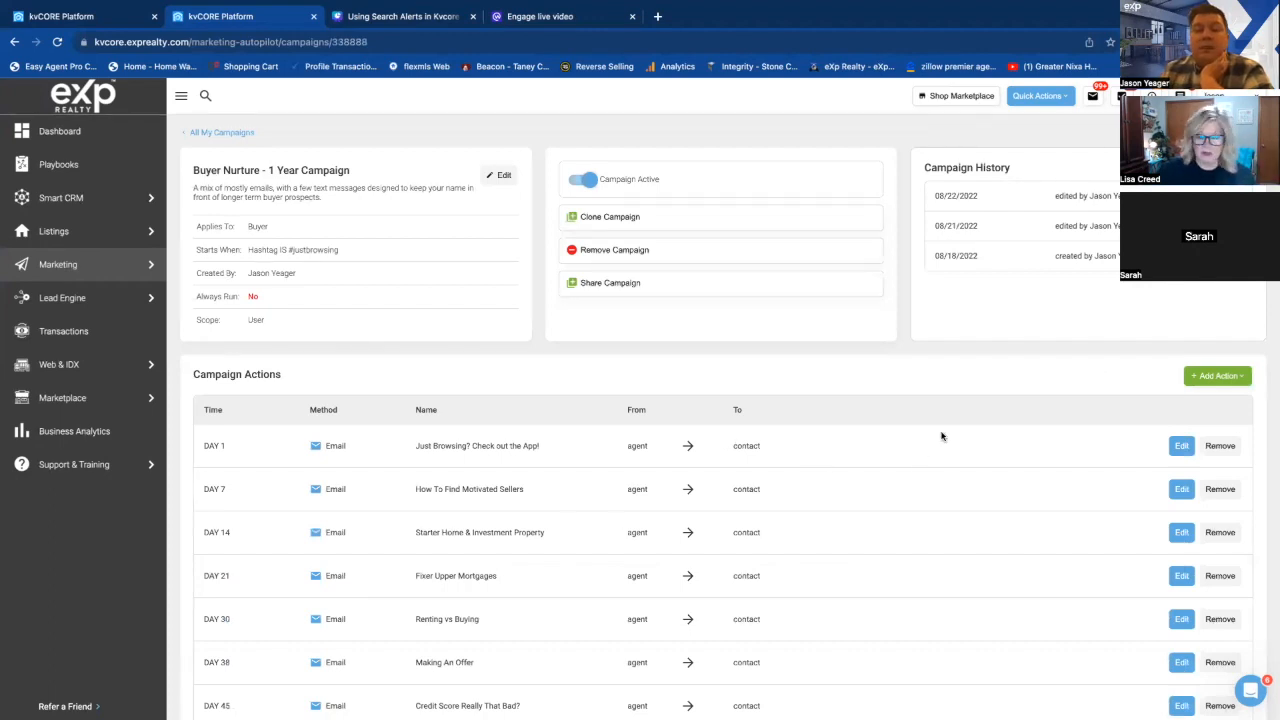
Start cloning the Buyer Nurture - 1 Year Campaign, remove the justbrowsing hashtag from its start trigger, and discard the clone.
click(617, 222)
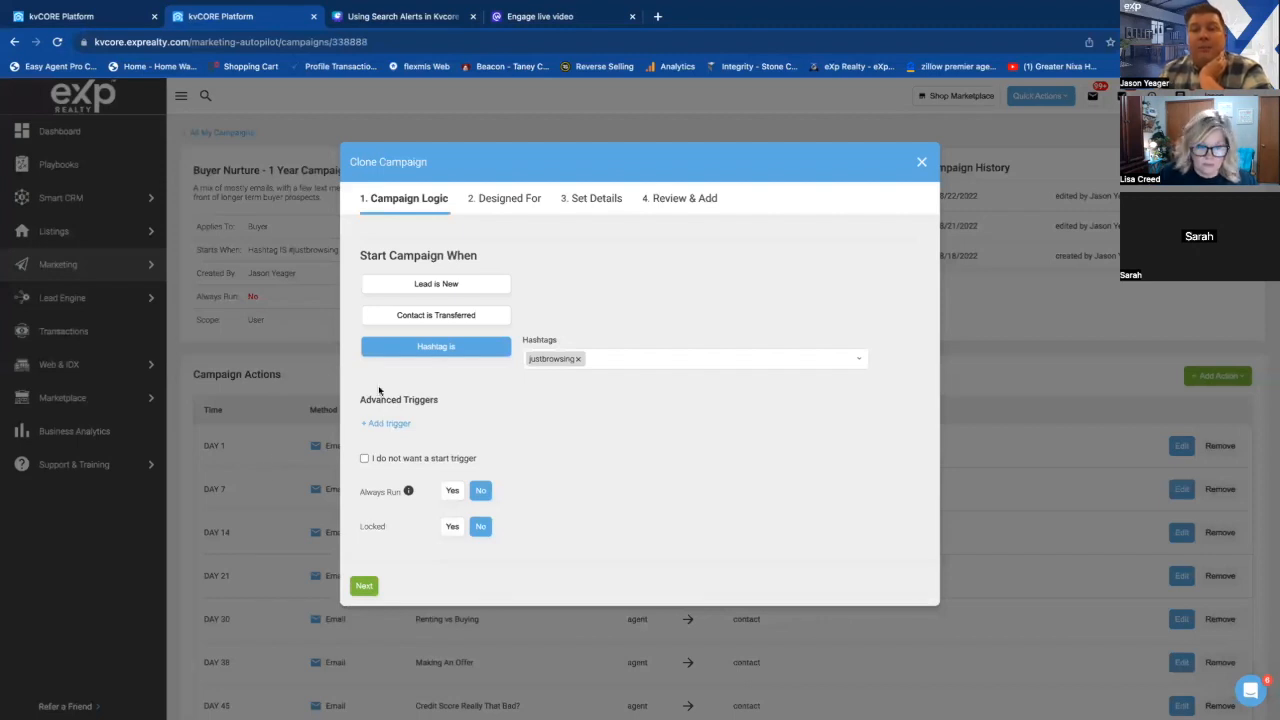
click(579, 362)
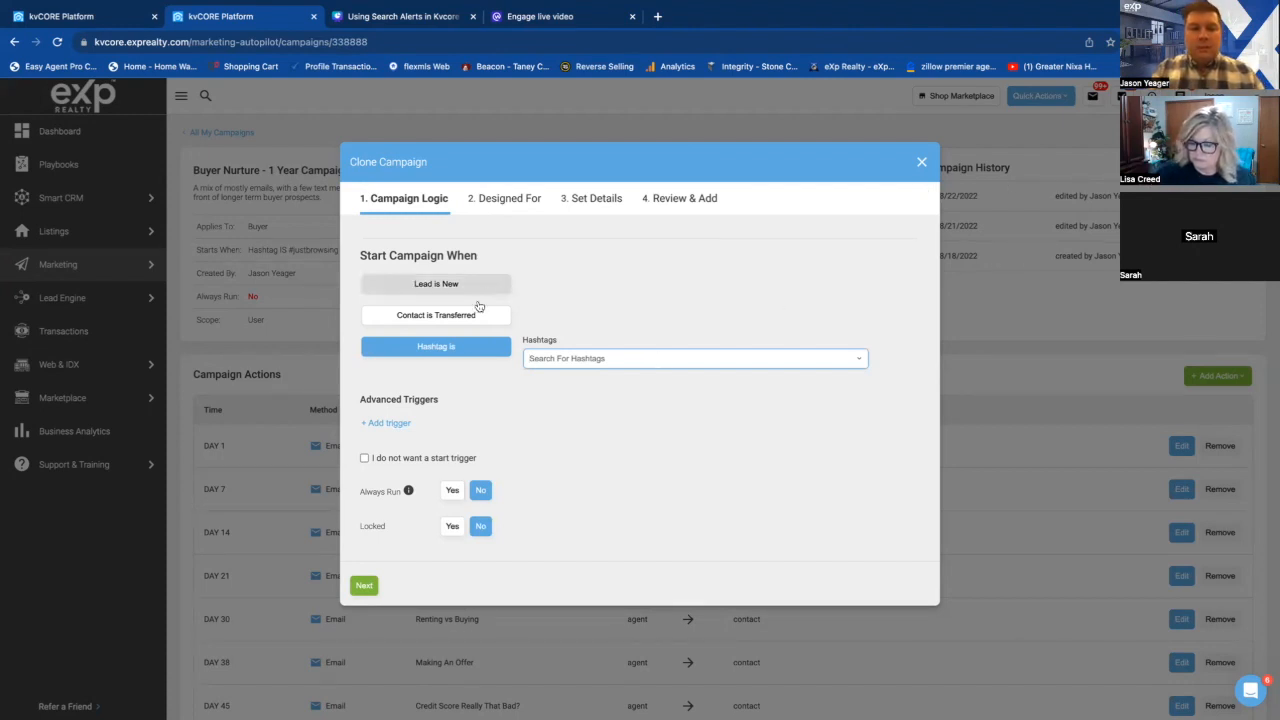
click(922, 163)
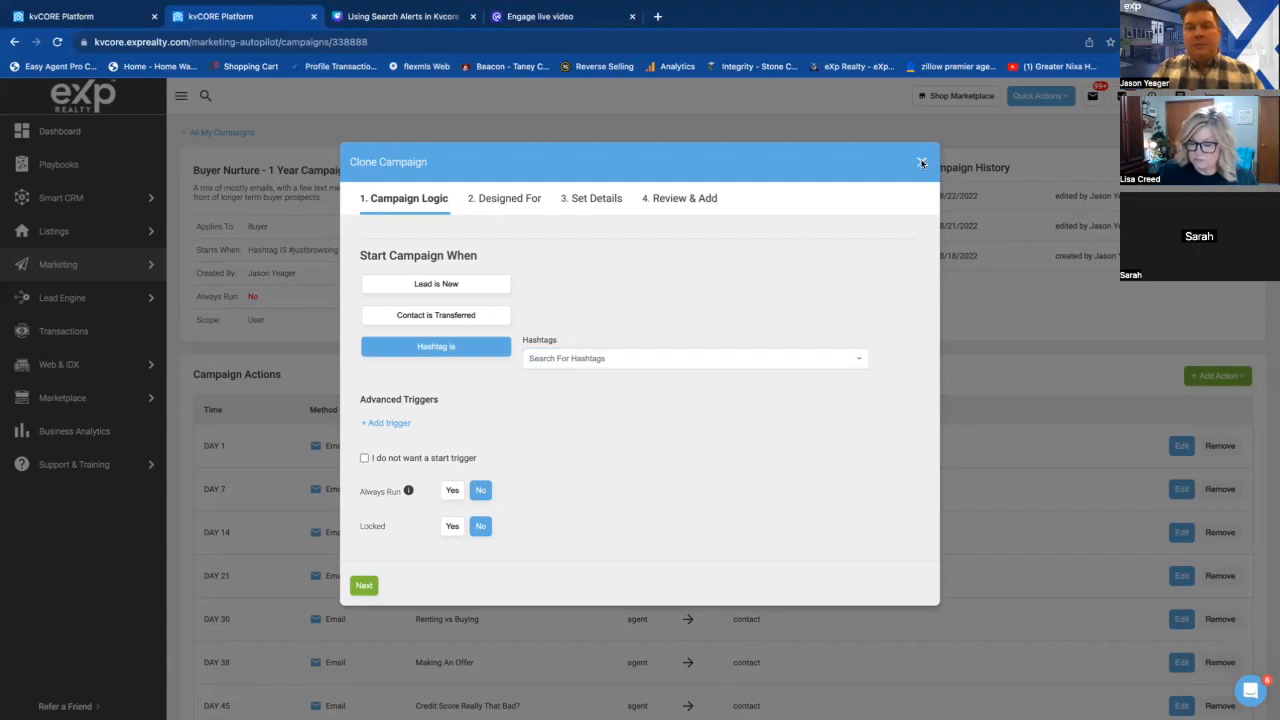
click(589, 369)
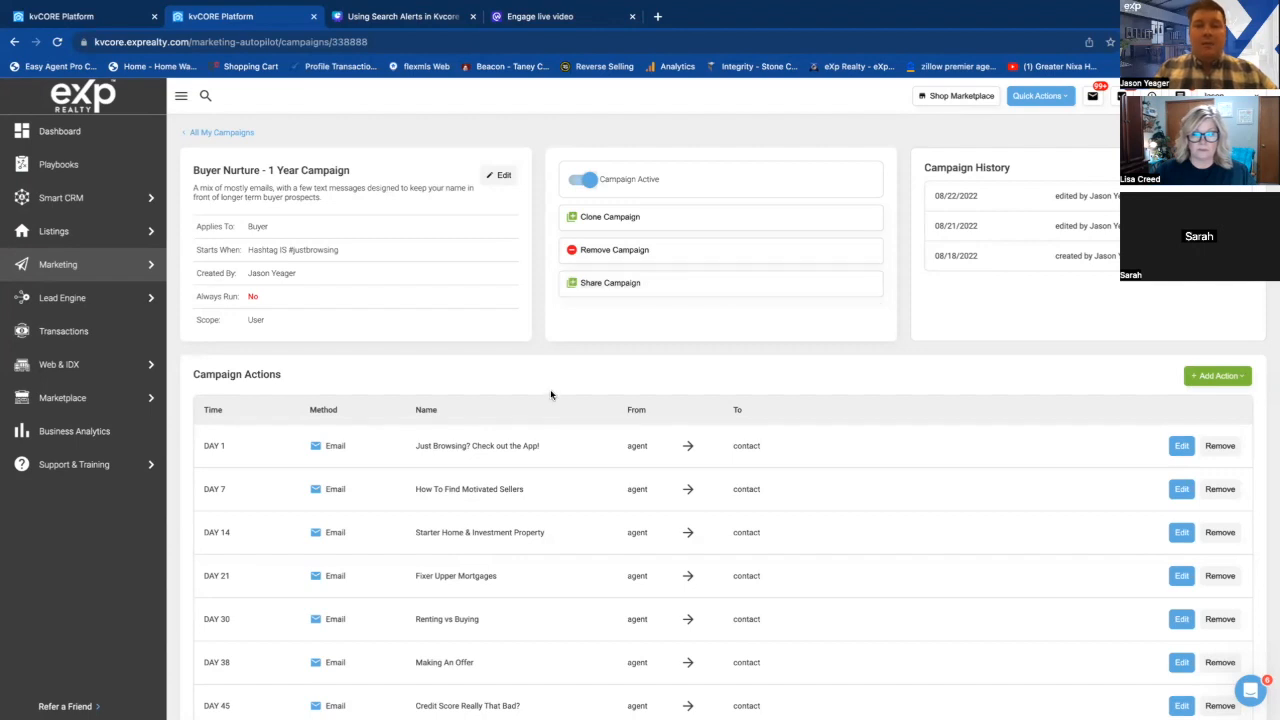
Go back to all campaigns, look over the email templates, and return to the list of own campaigns.
click(213, 133)
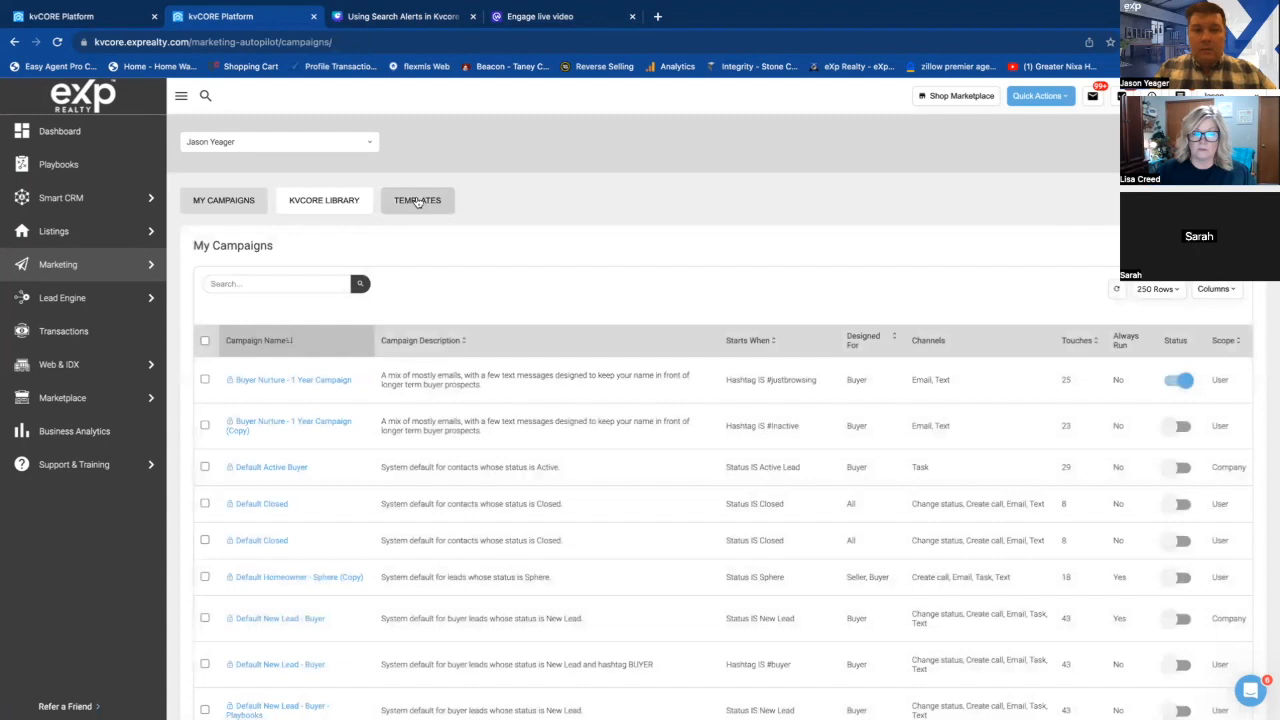
click(417, 200)
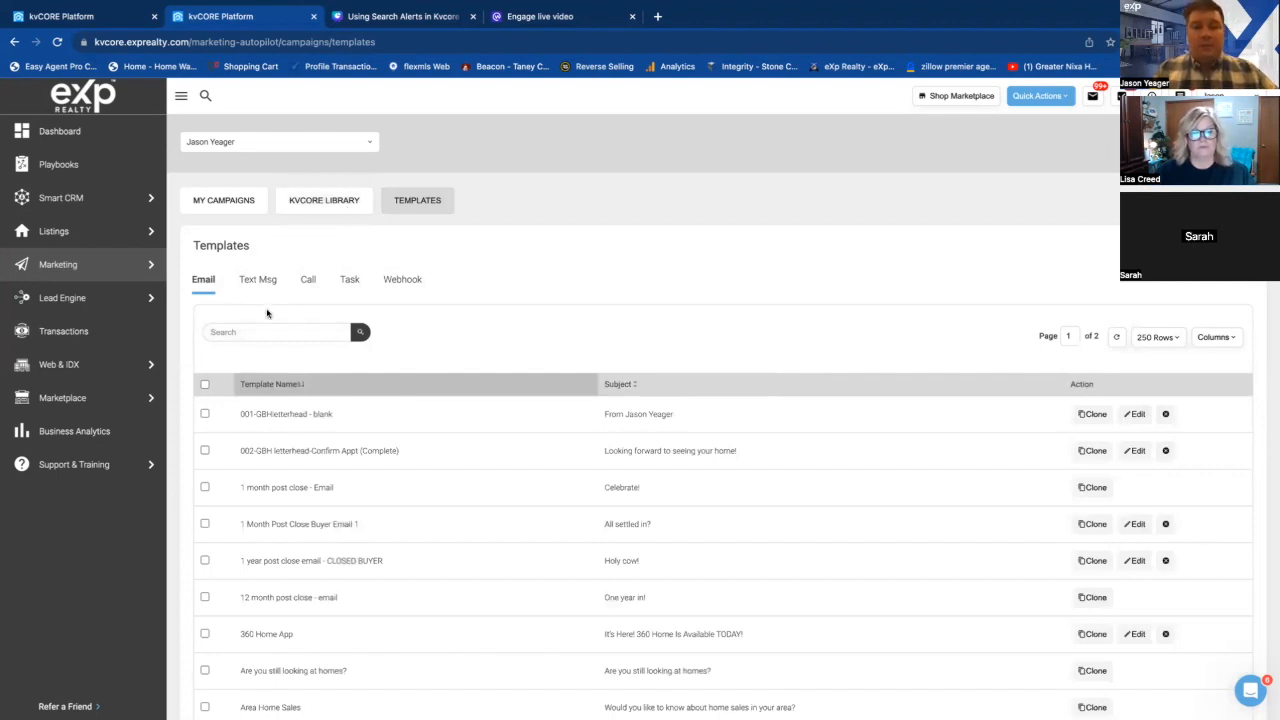
click(224, 199)
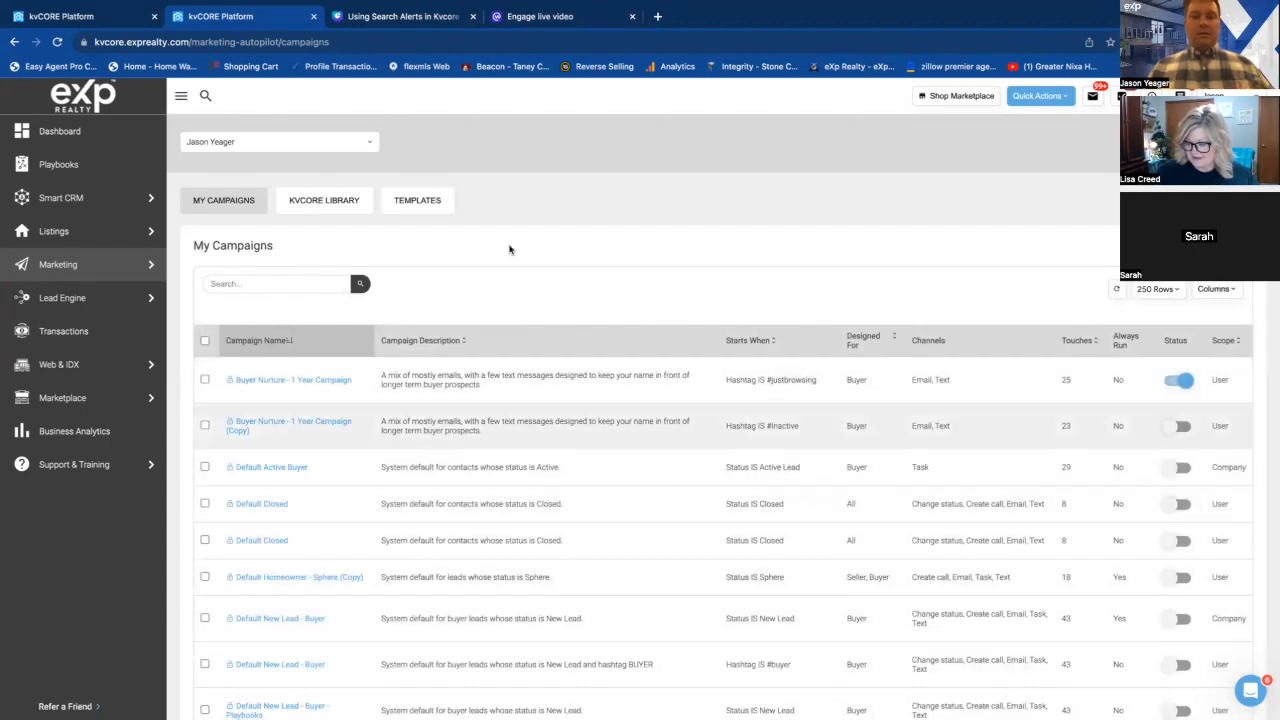
Check the Workplace live broadcast for questions, and switch to page 7 of the Canva presentation, Import into Auto Drip Campaigns.
click(533, 17)
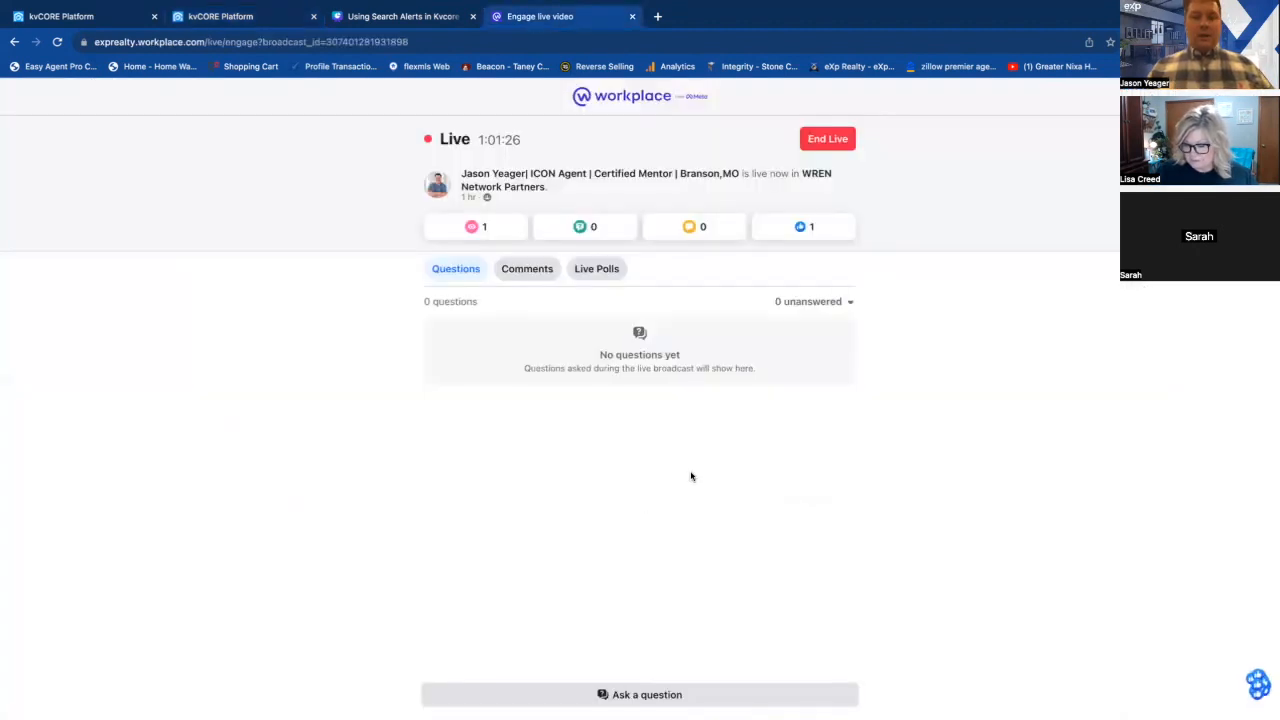
click(414, 18)
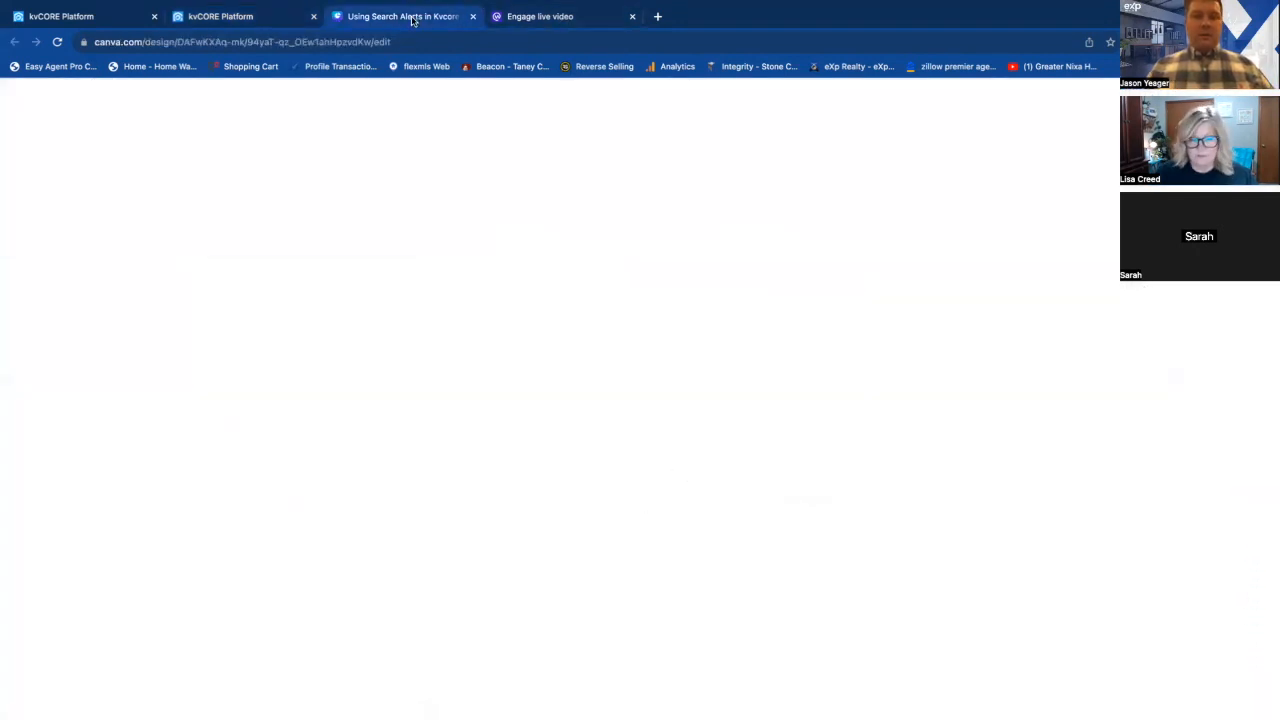
click(616, 670)
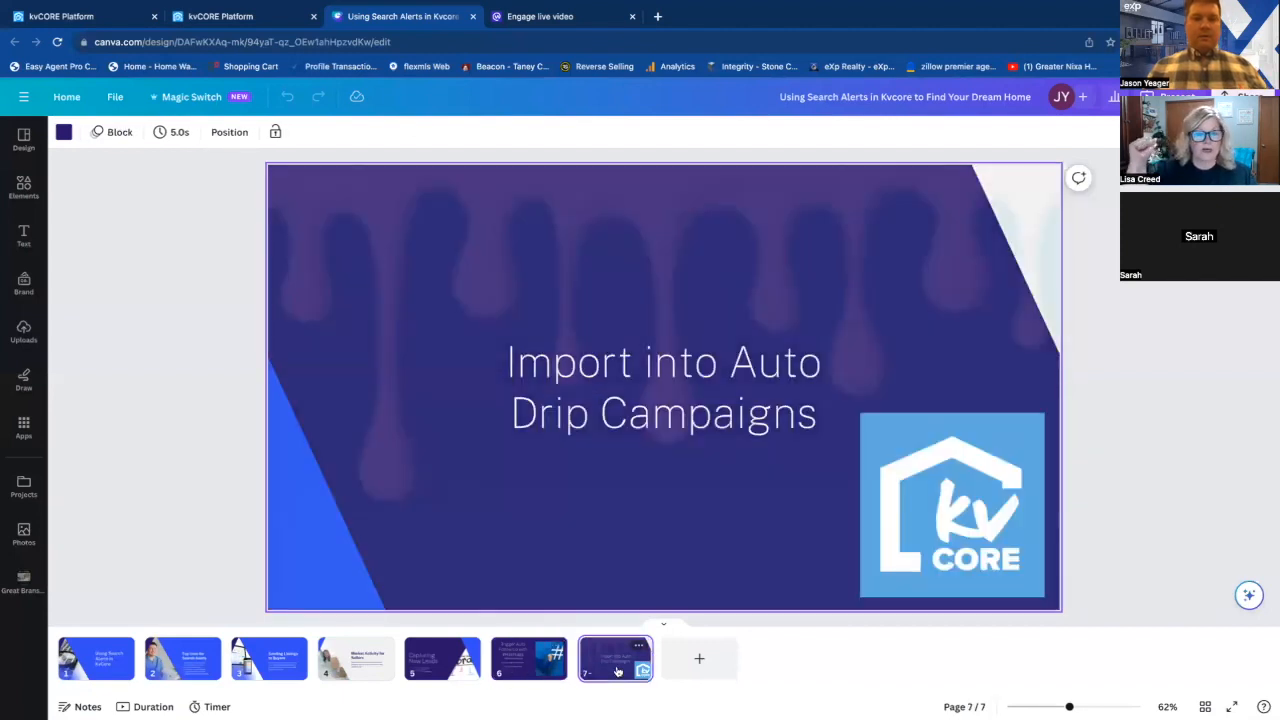